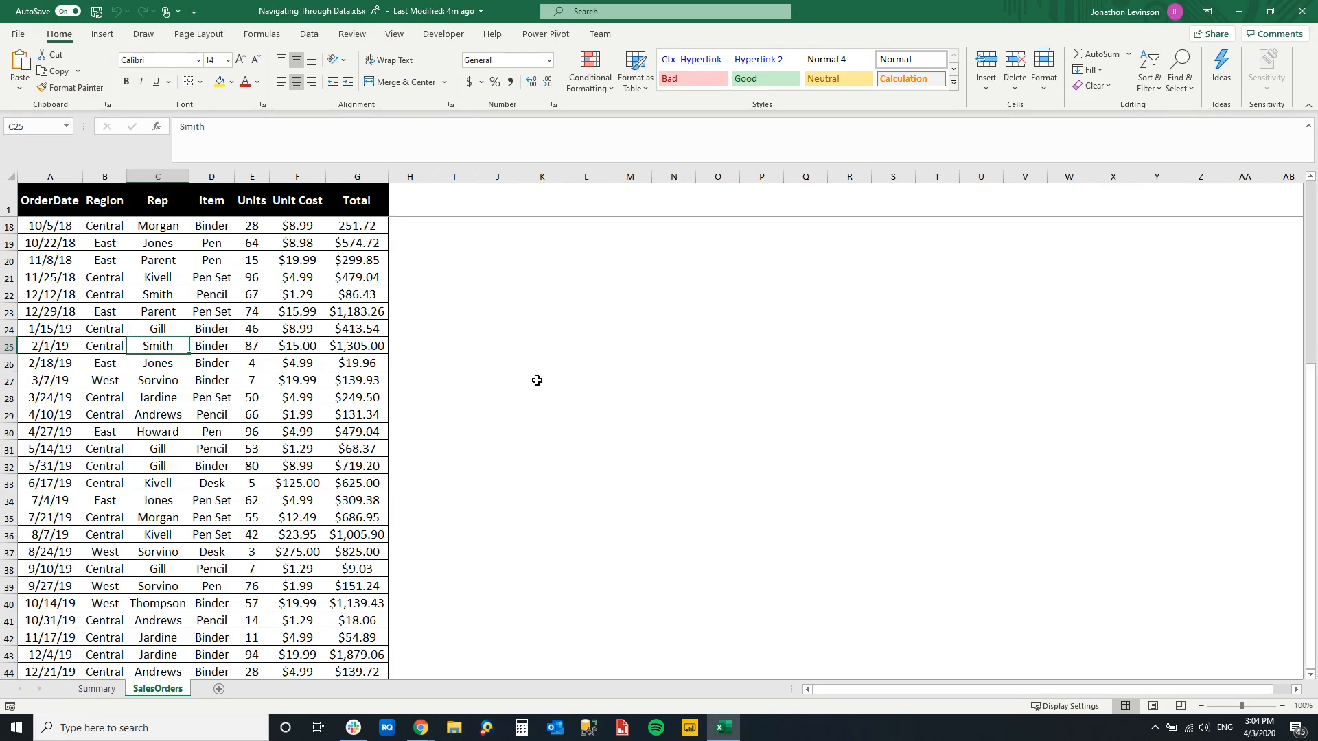
Step: Convert the sales data range A1:G44 on the SalesOrders sheet into a table with headers
left_click(226, 381)
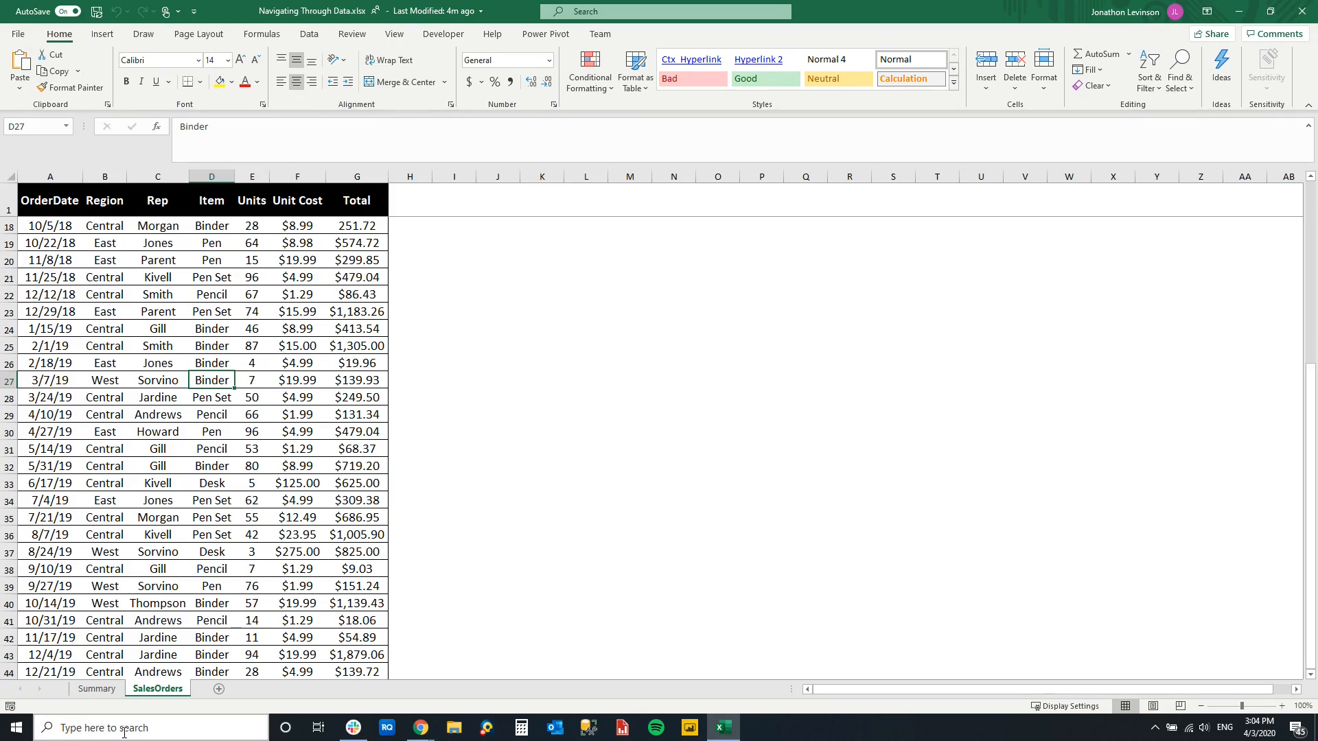
left_click(205, 346)
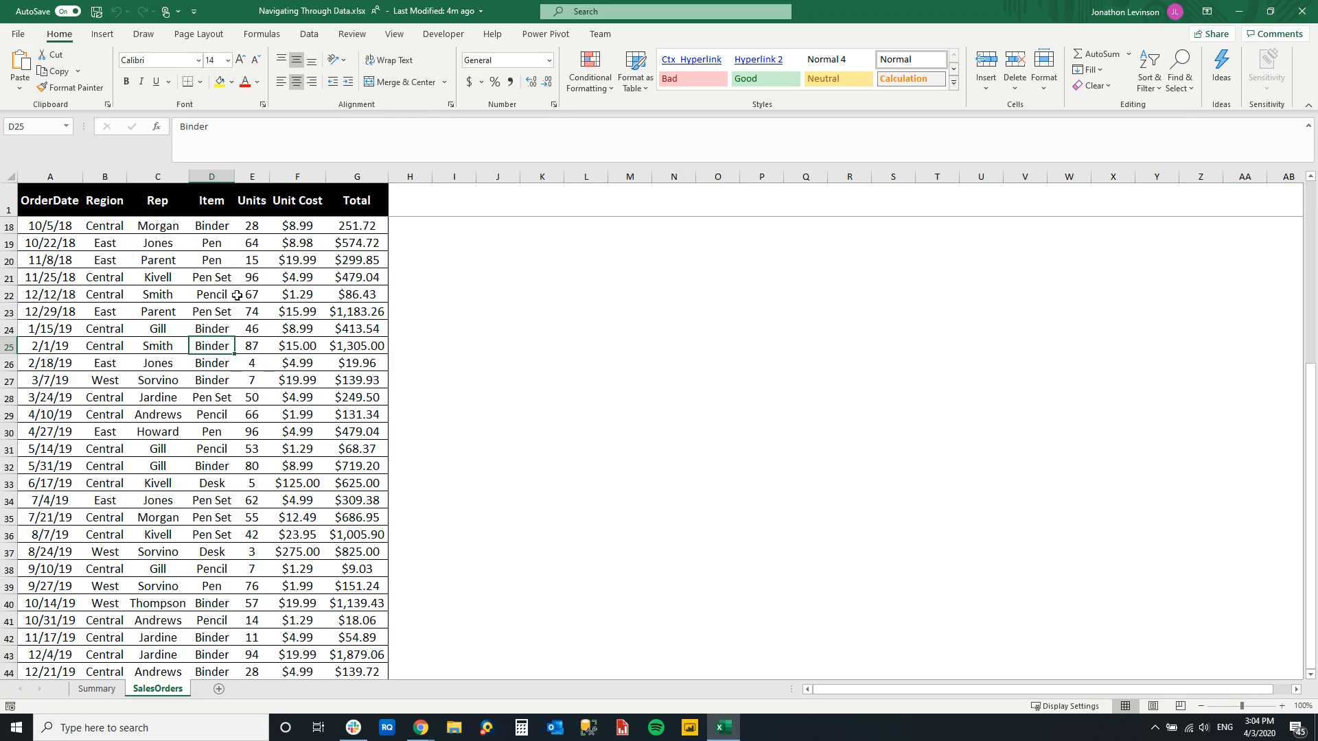
left_click(102, 35)
left_click(118, 60)
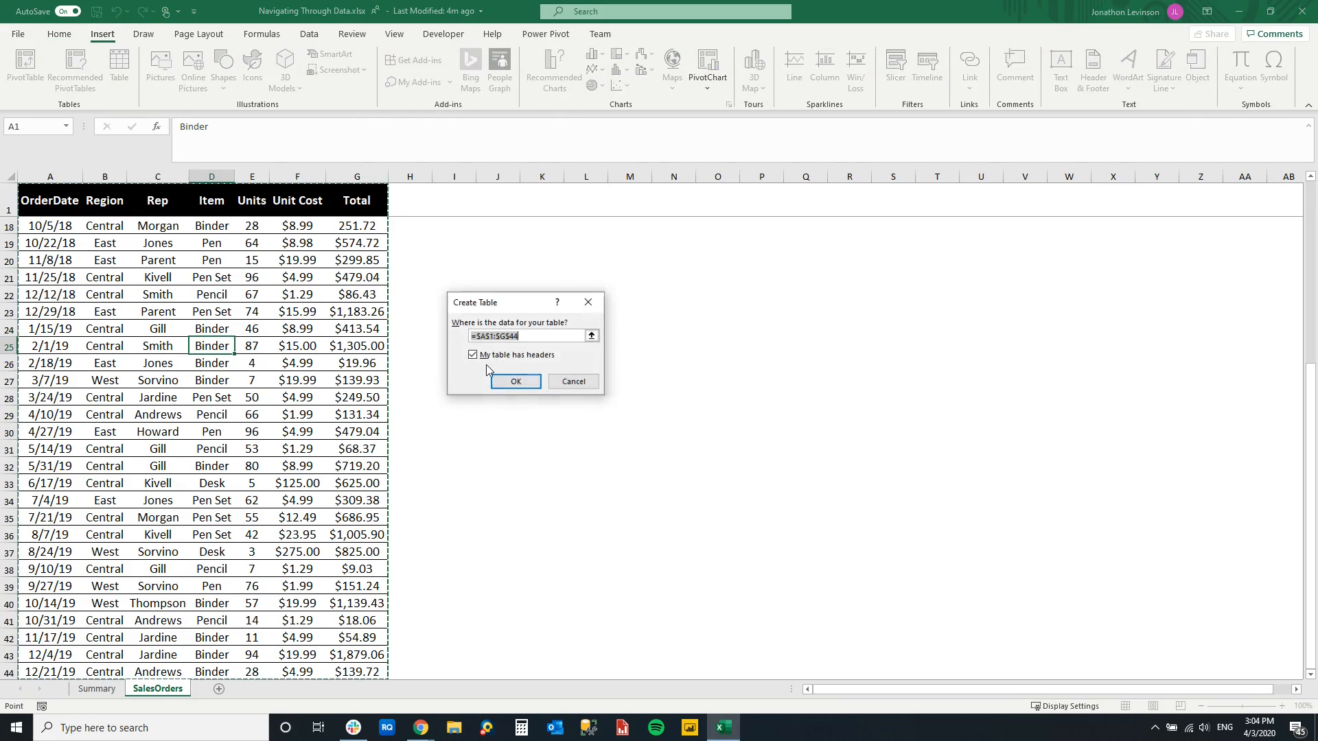
left_click(515, 385)
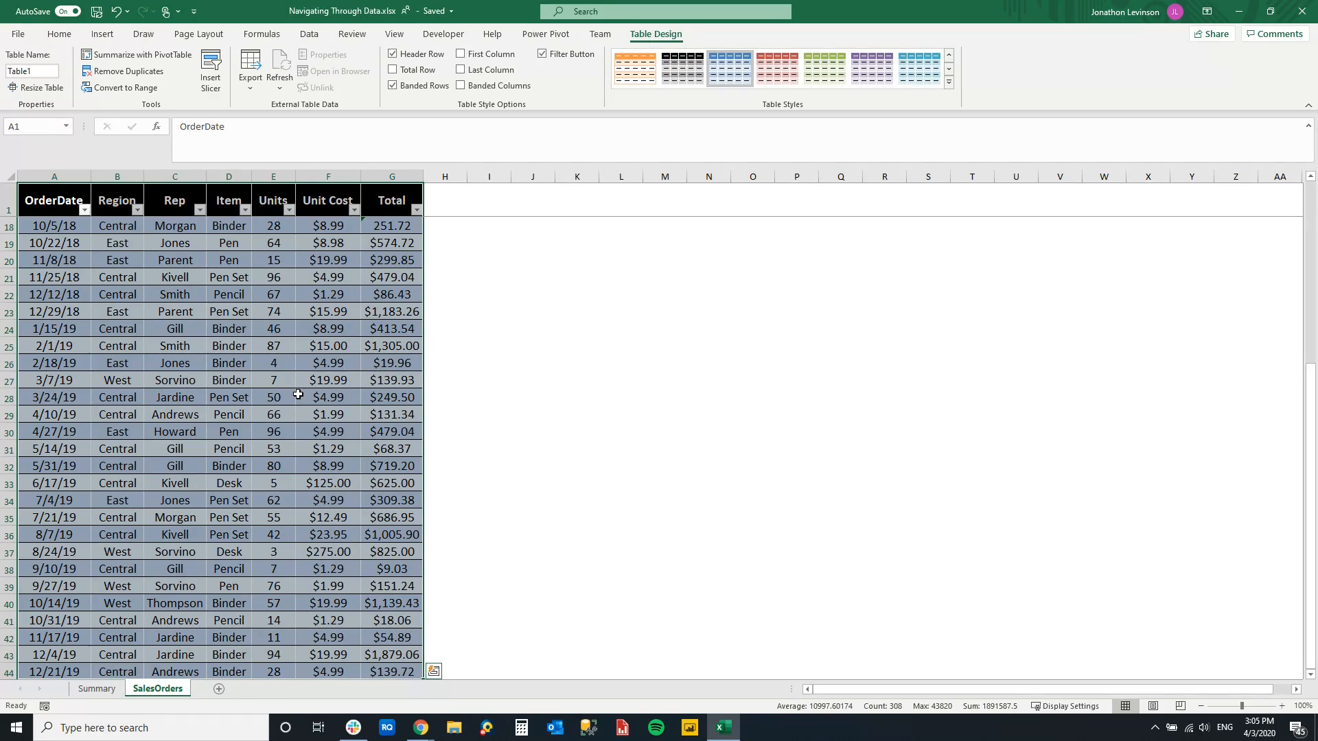
Step: Create a PivotTable from Table1 on a new worksheet
left_click(298, 395)
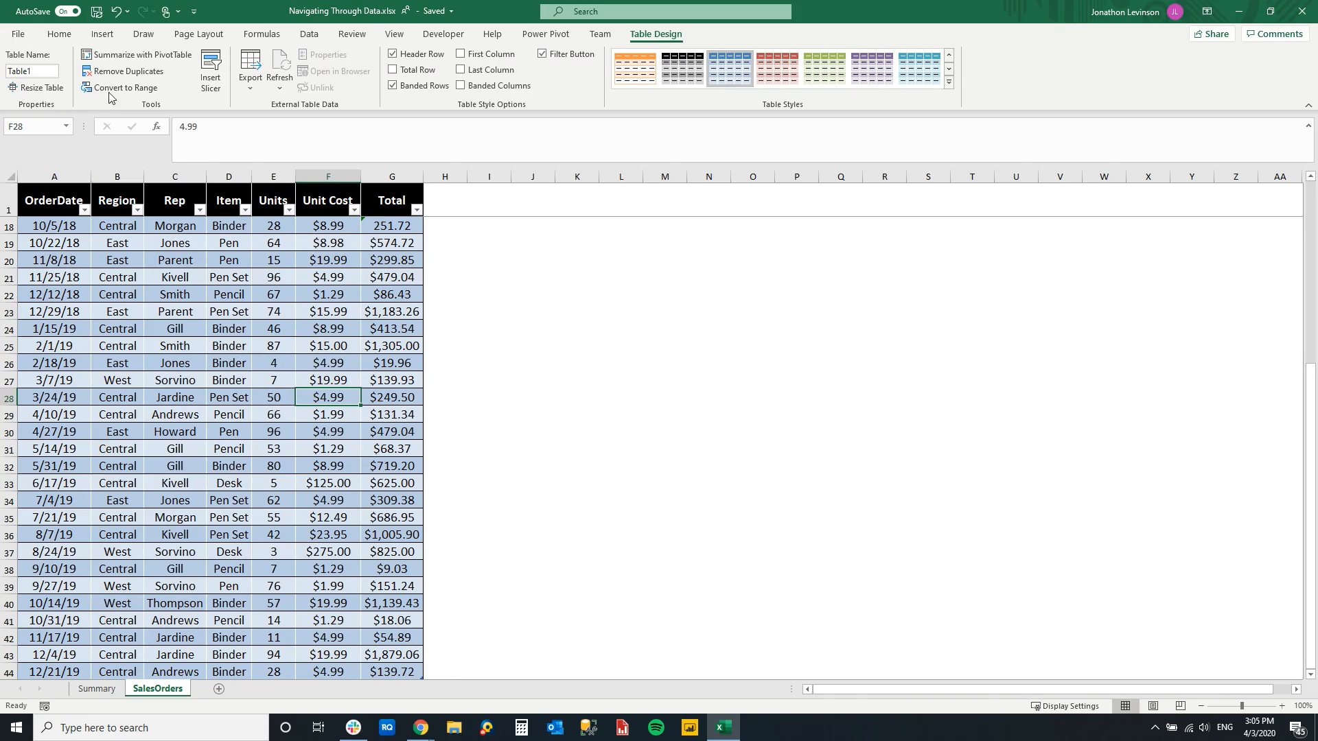
left_click(246, 365)
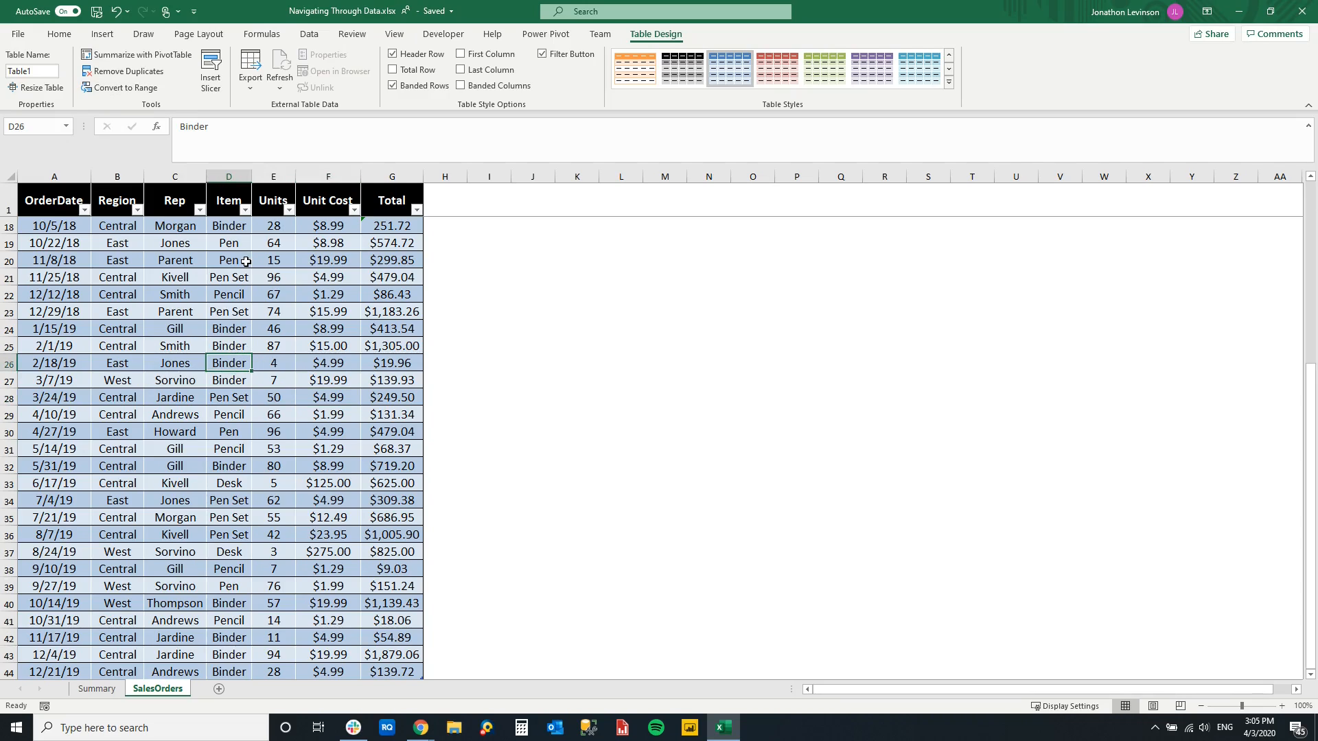
left_click(99, 38)
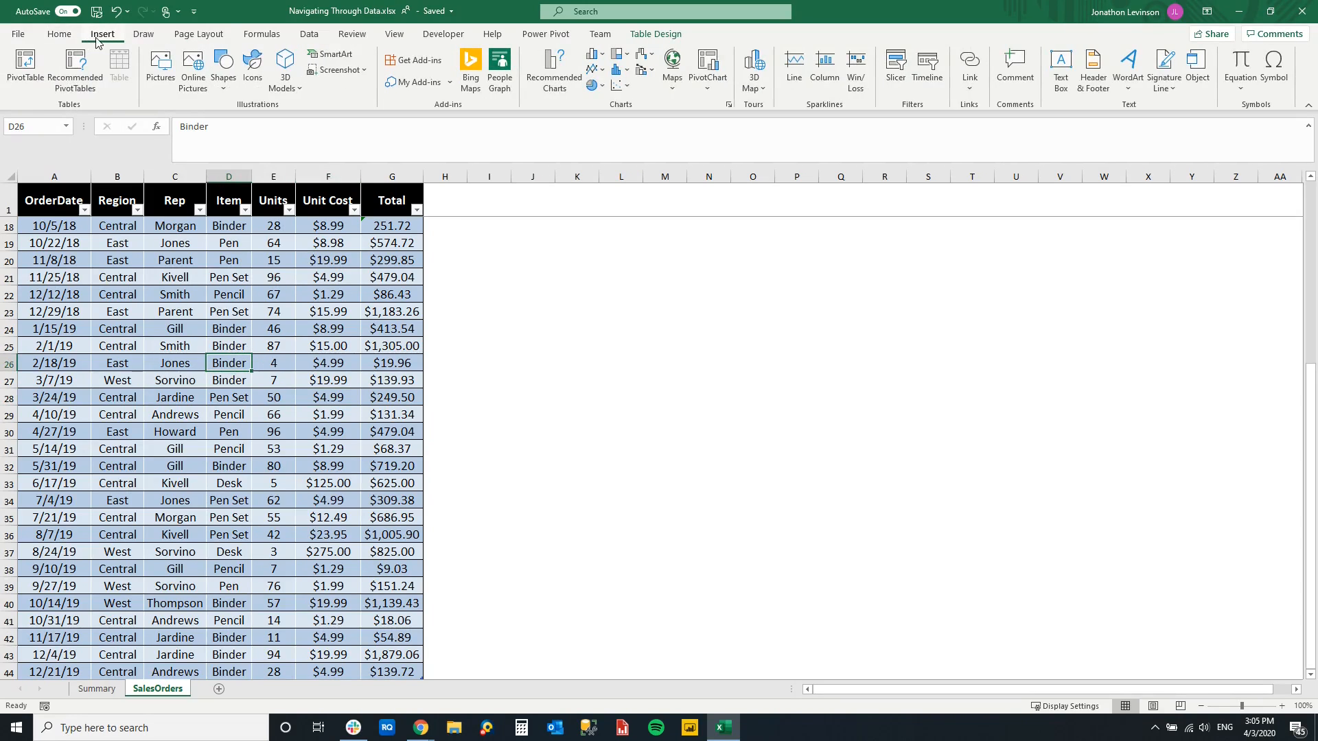
left_click(21, 83)
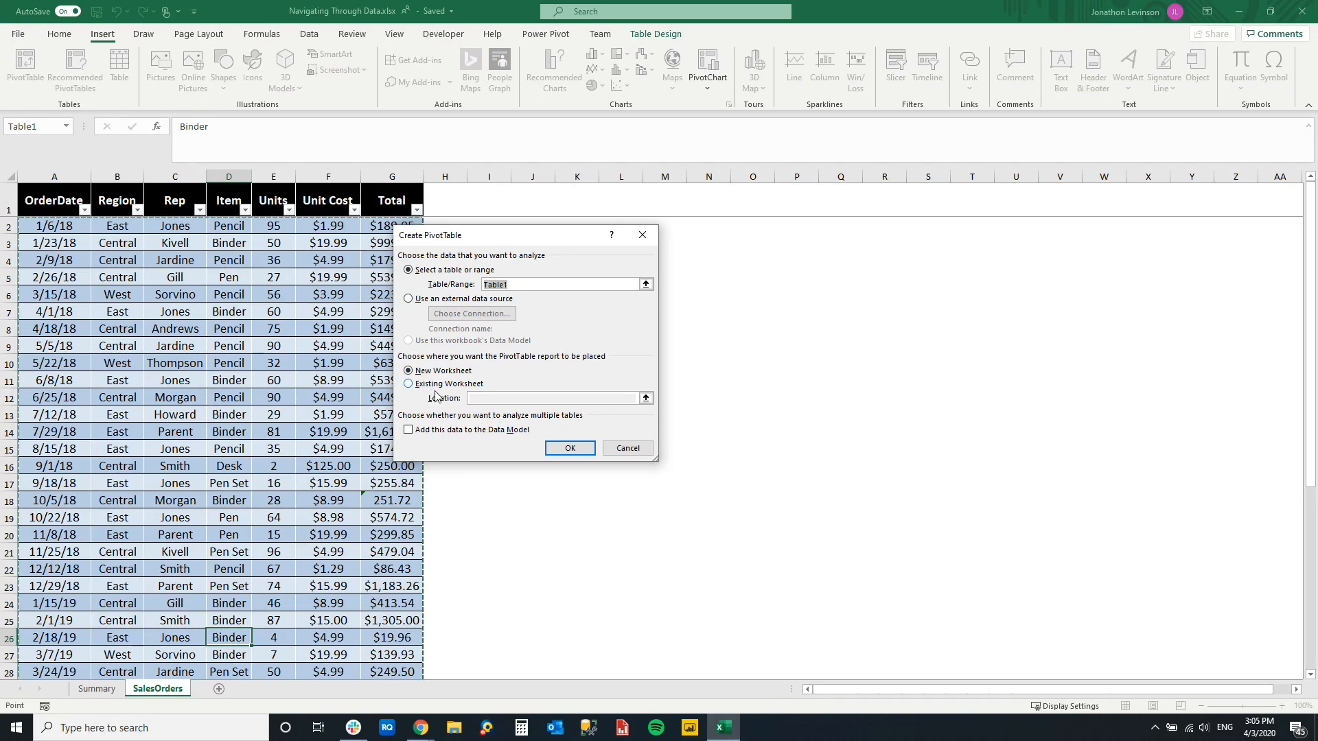
left_click(570, 449)
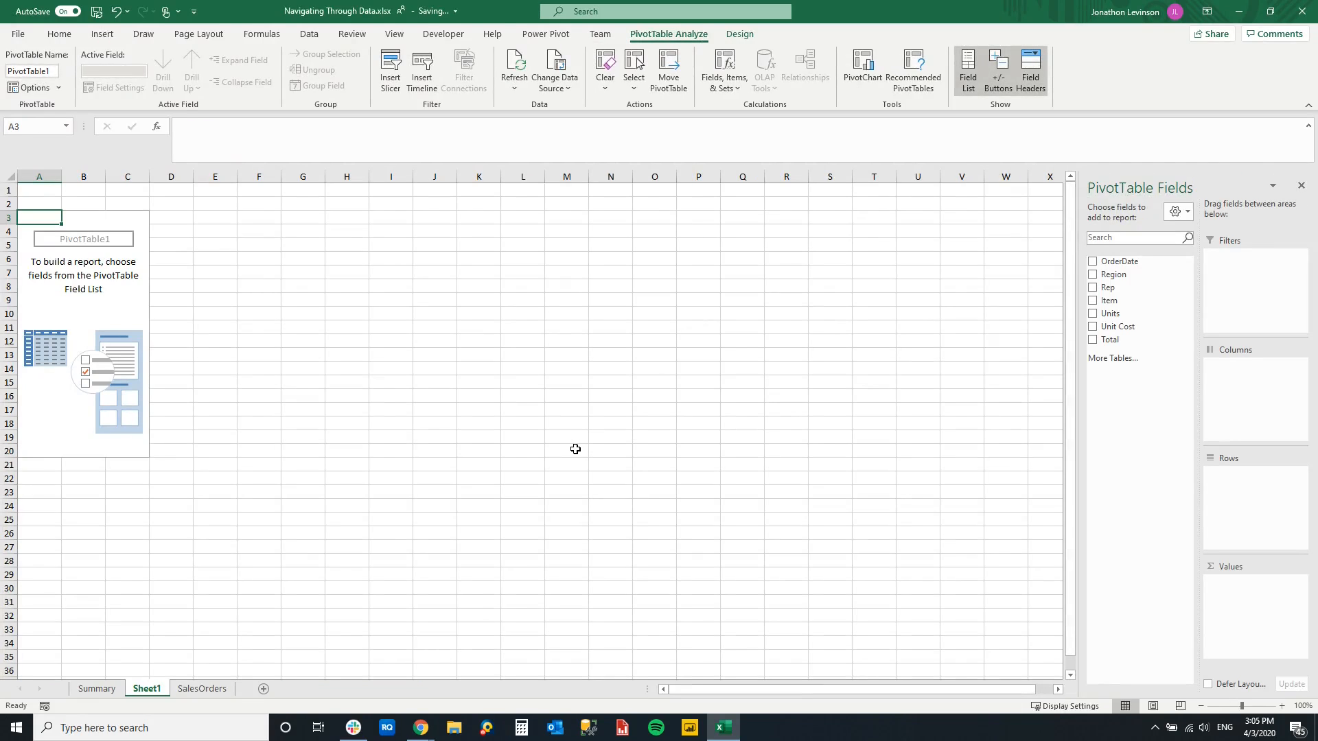
Step: Widen the PivotTable Fields pane and check its available layout options without changing the layout
left_click_drag(1082, 408, 899, 409)
left_click(1086, 211)
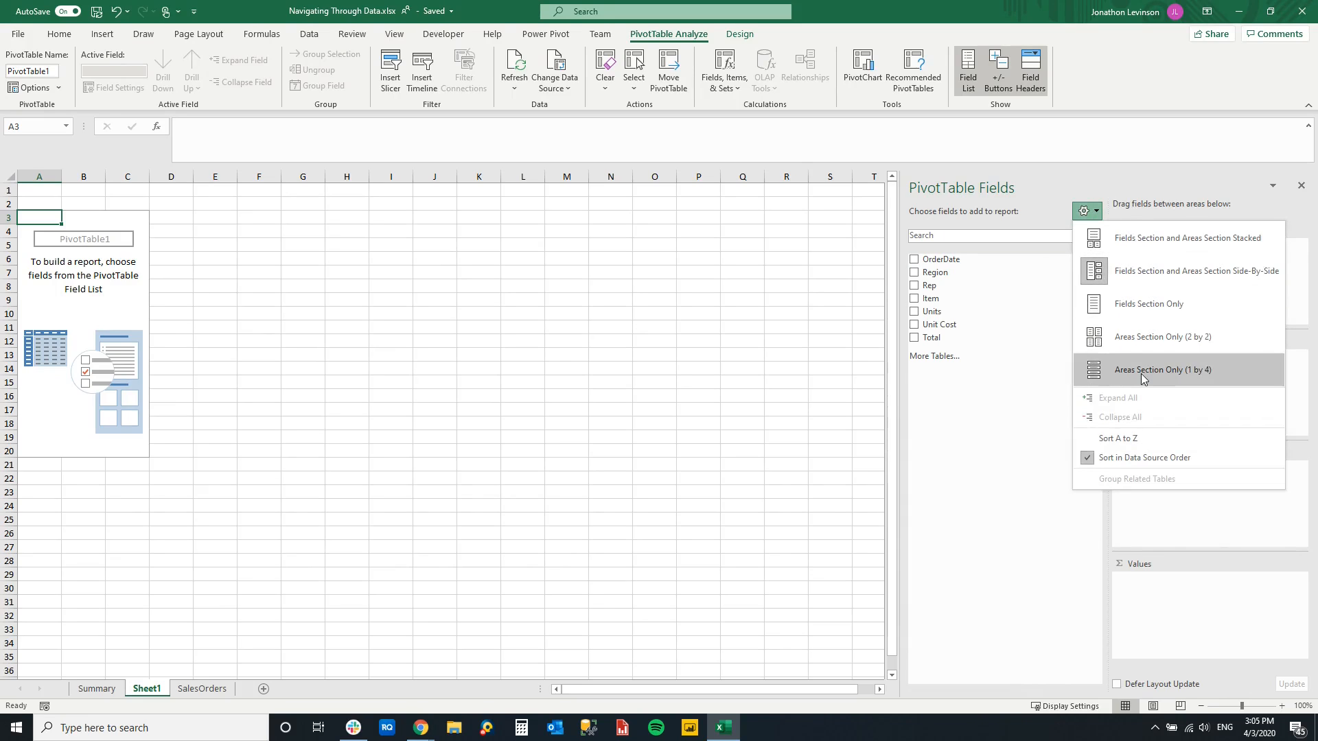
left_click(1037, 496)
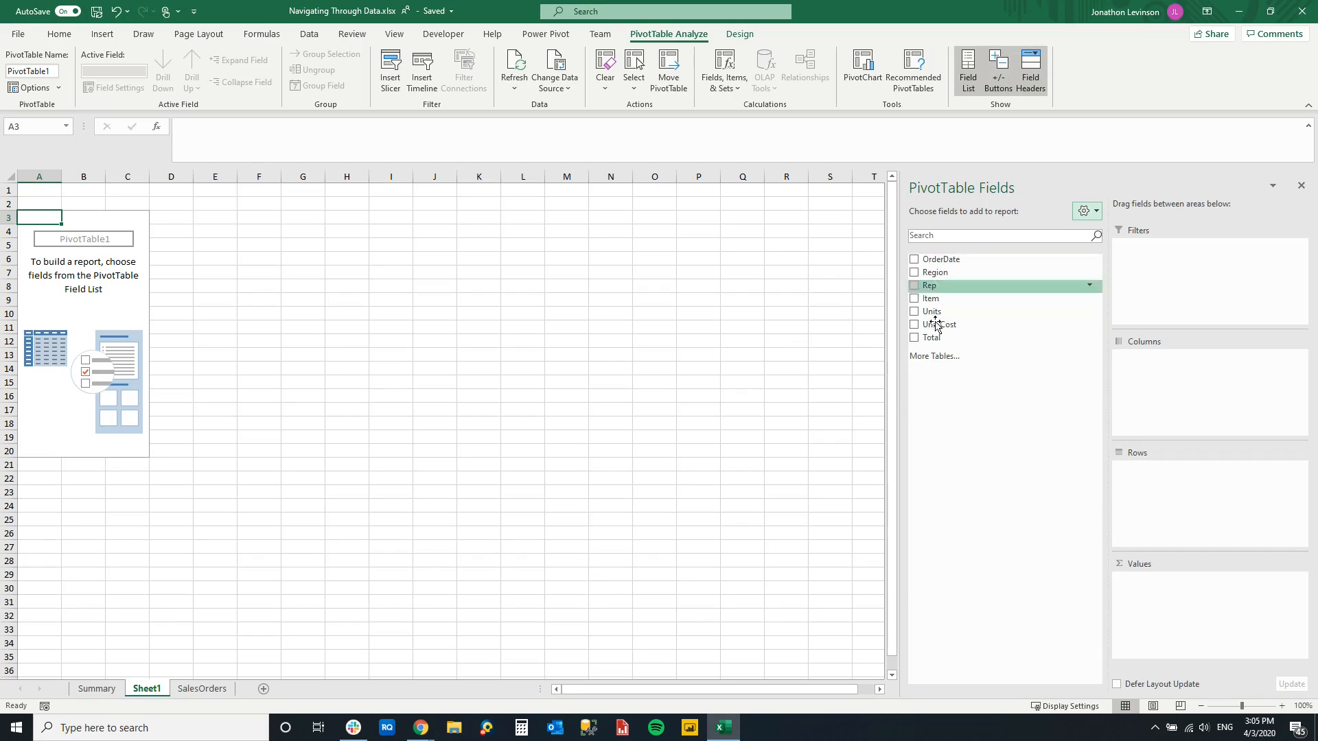
Step: Build the PivotTable with OrderDate as columns, Region as rows and Total as values
left_click_drag(948, 261, 1201, 377)
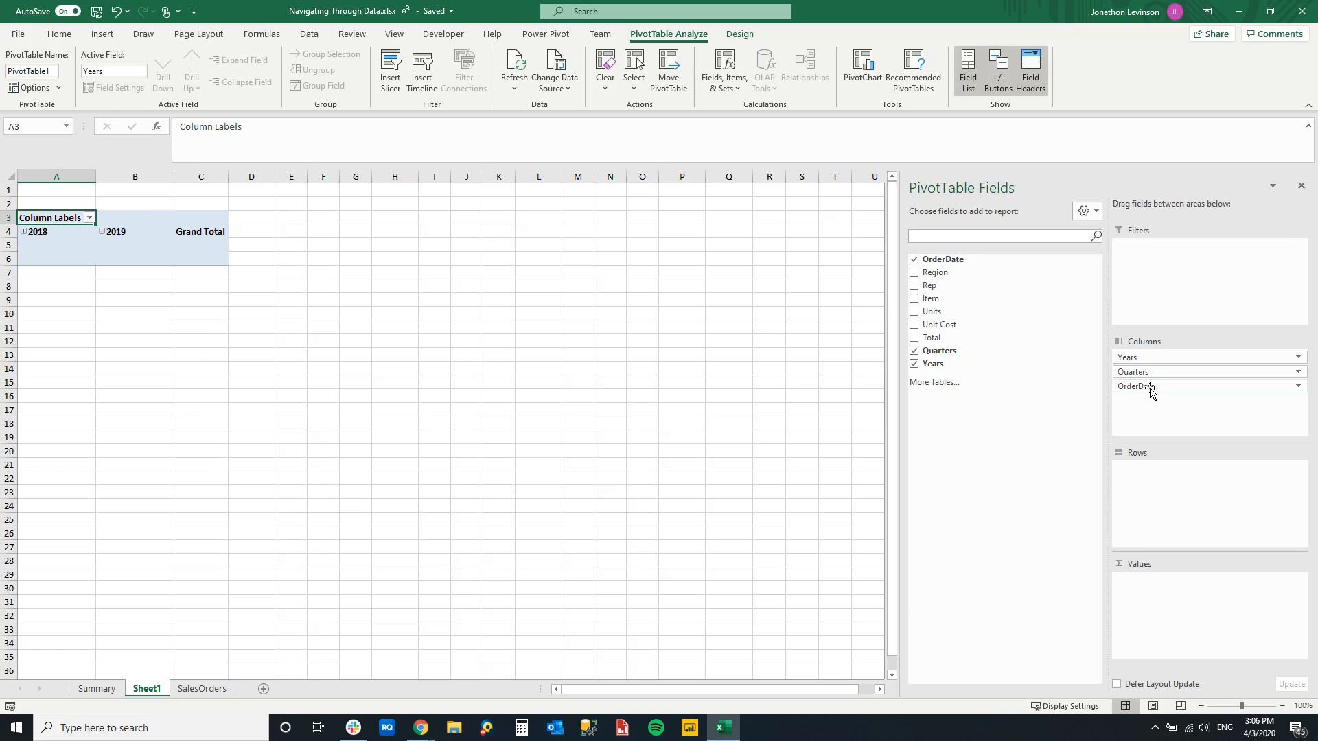
left_click_drag(947, 272, 1222, 494)
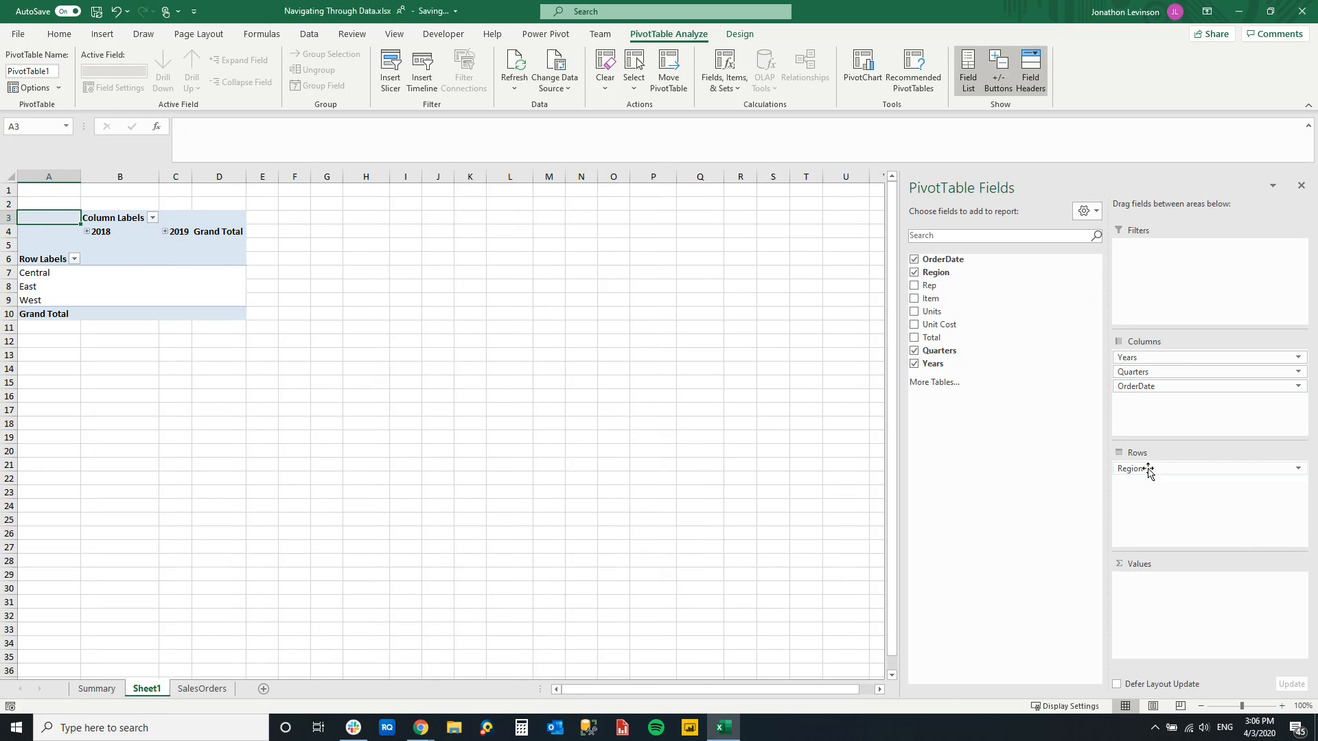
left_click_drag(921, 338, 1195, 603)
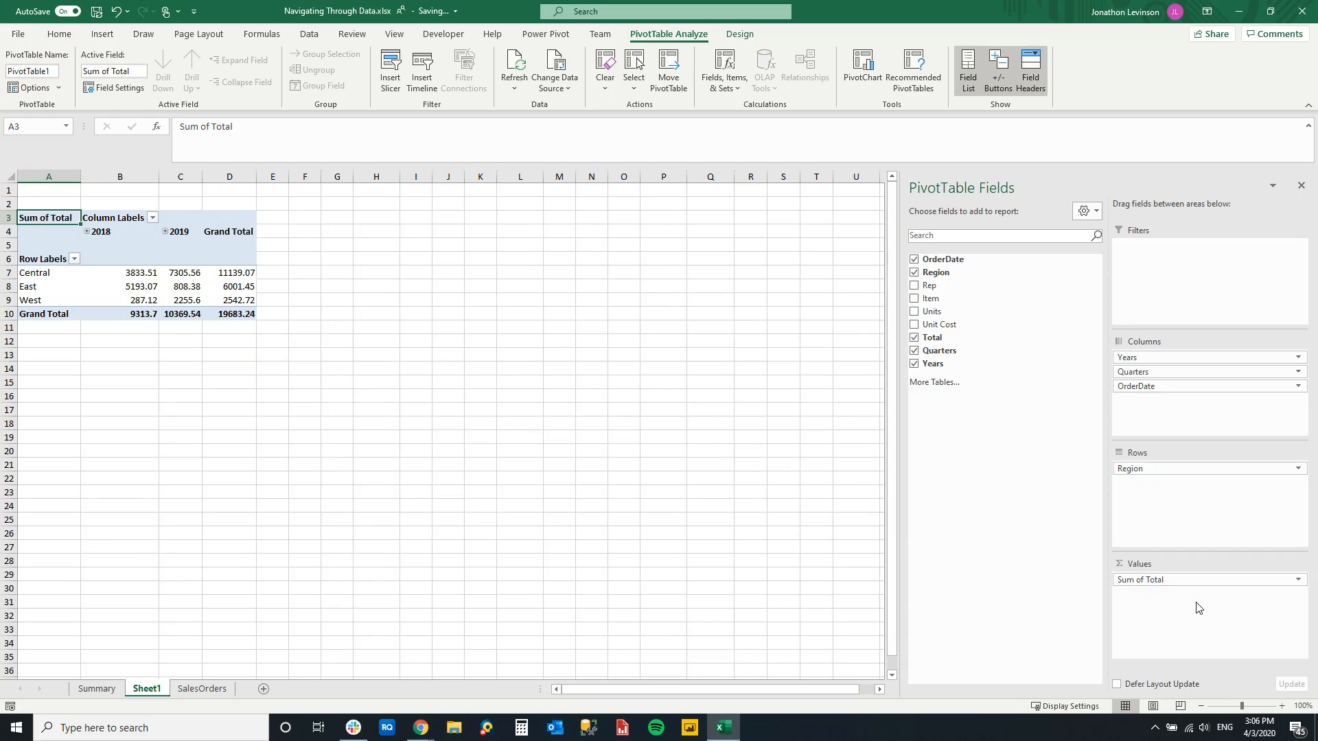
Step: Expand 2018 and its Qtr1 in the PivotTable, and remove the Quarters field from the columns
left_click(43, 275)
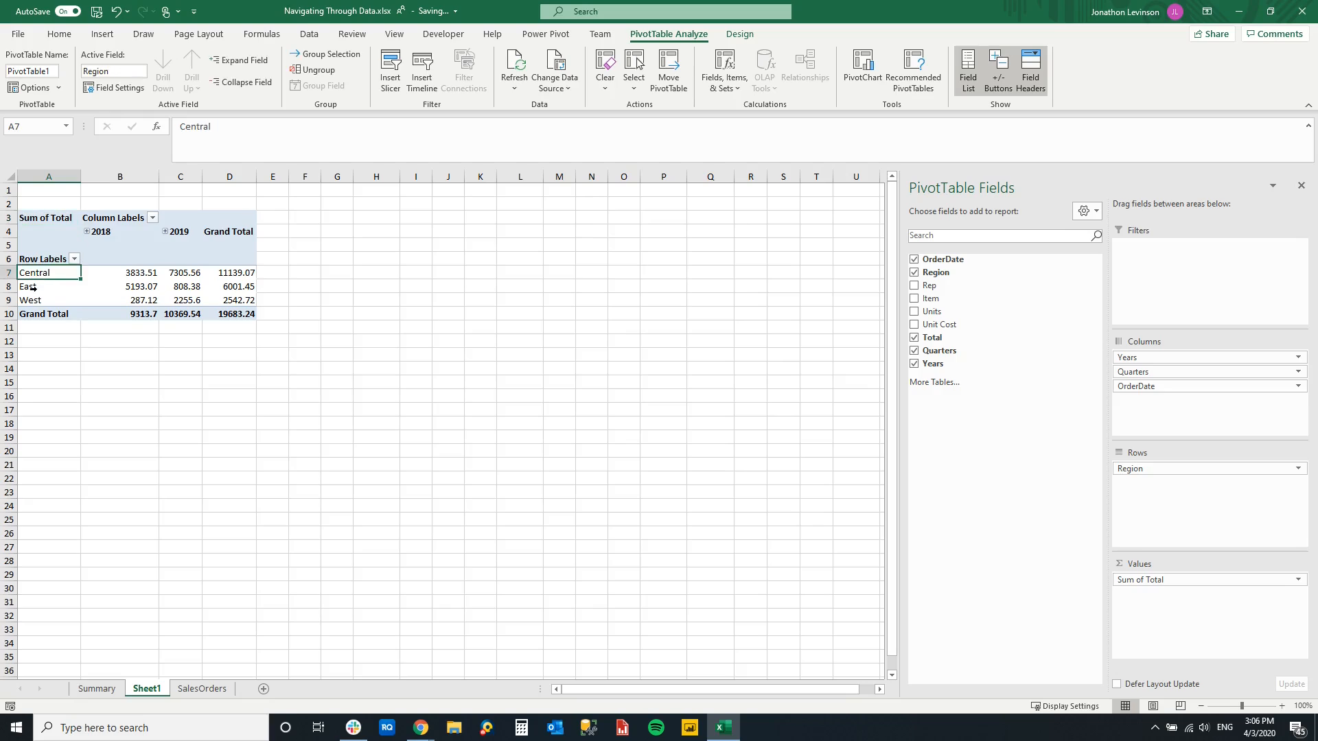
left_click(31, 288)
left_click(31, 300)
left_click(43, 275)
left_click(87, 232)
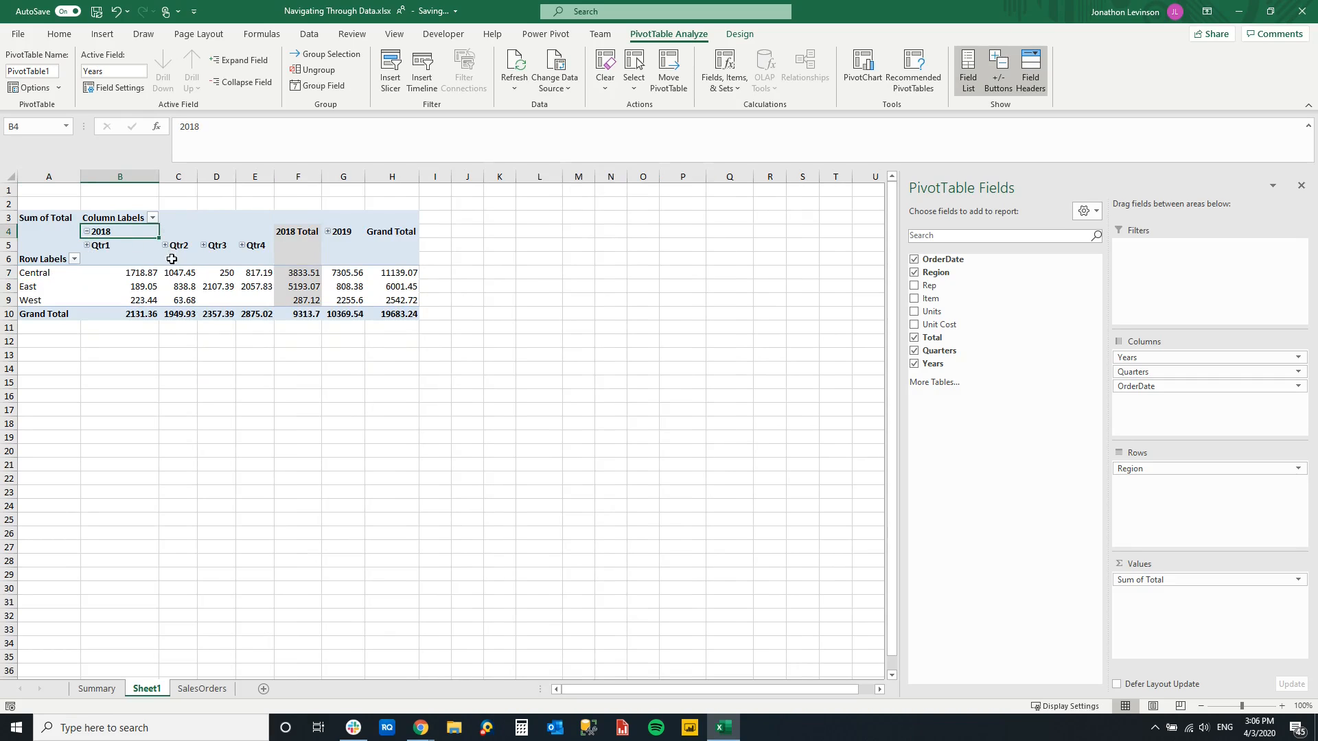
left_click(87, 245)
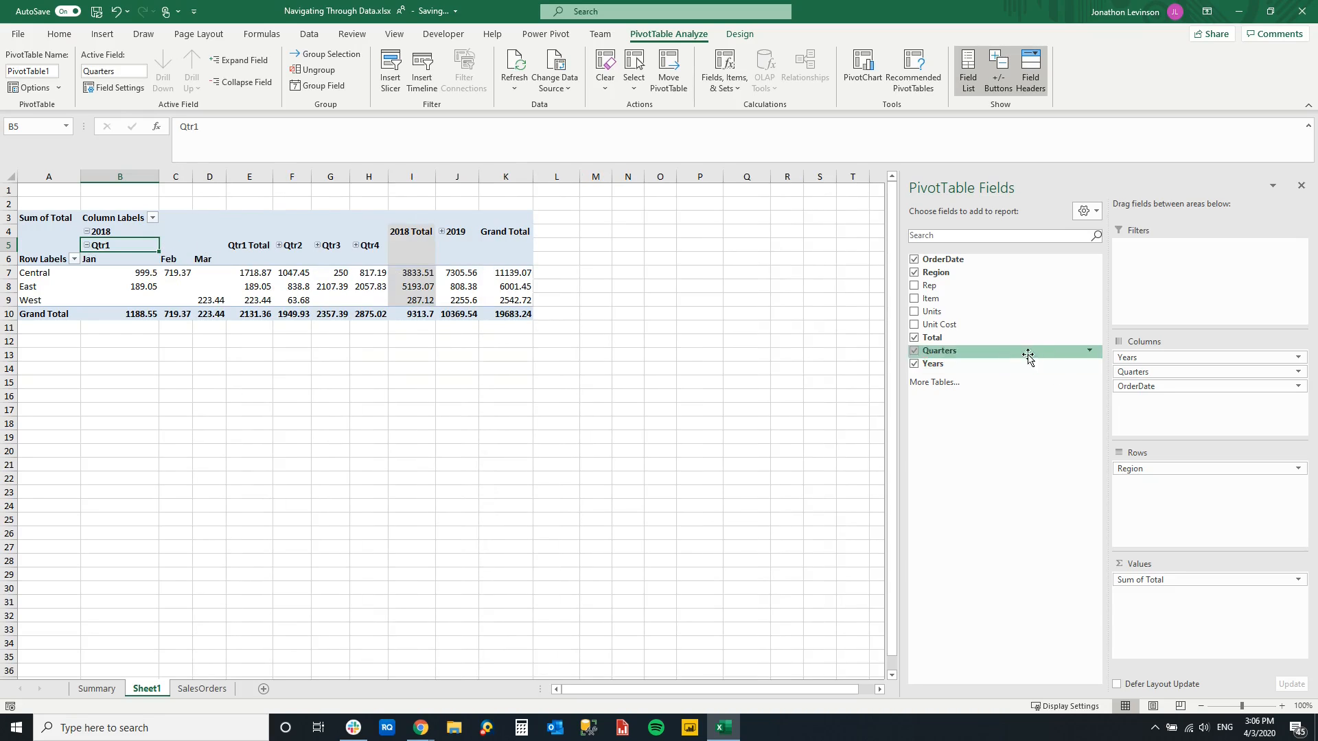
left_click_drag(1146, 375, 763, 369)
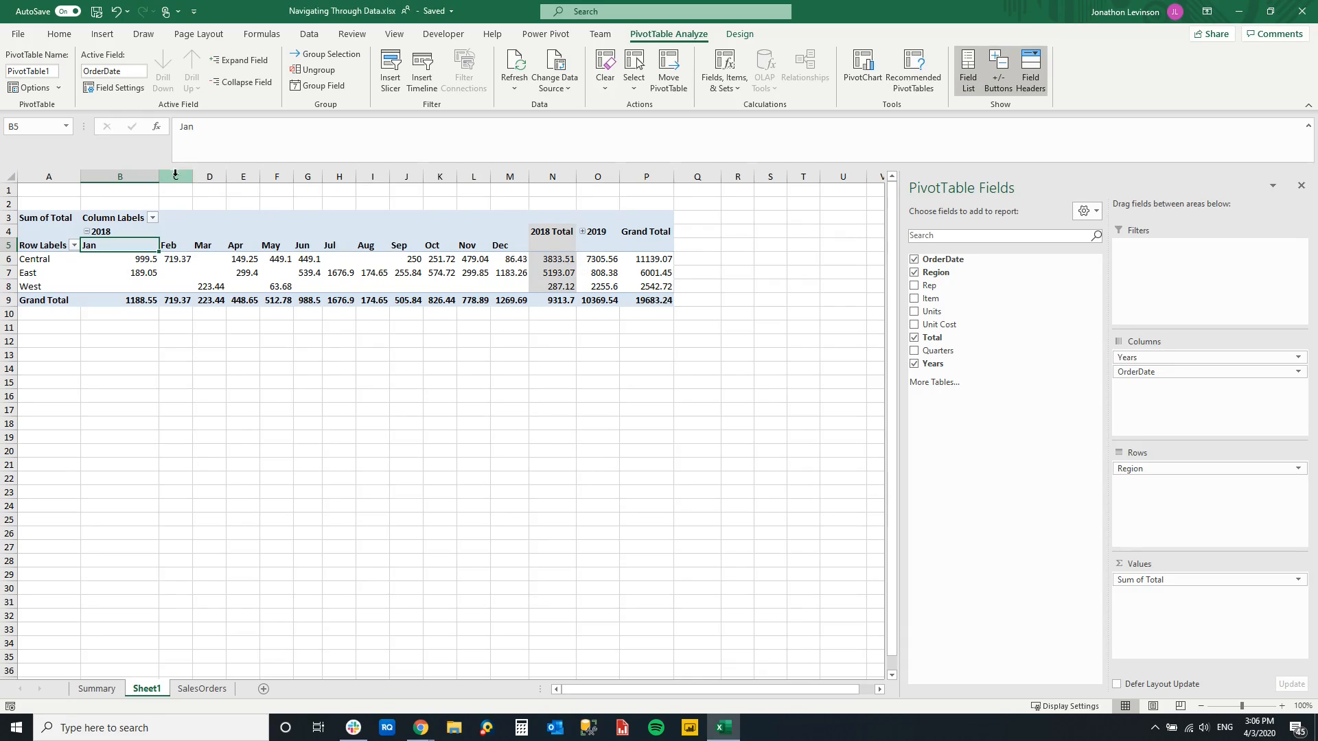
Step: Format the February to May columns C through F as Currency
left_click_drag(174, 177, 275, 177)
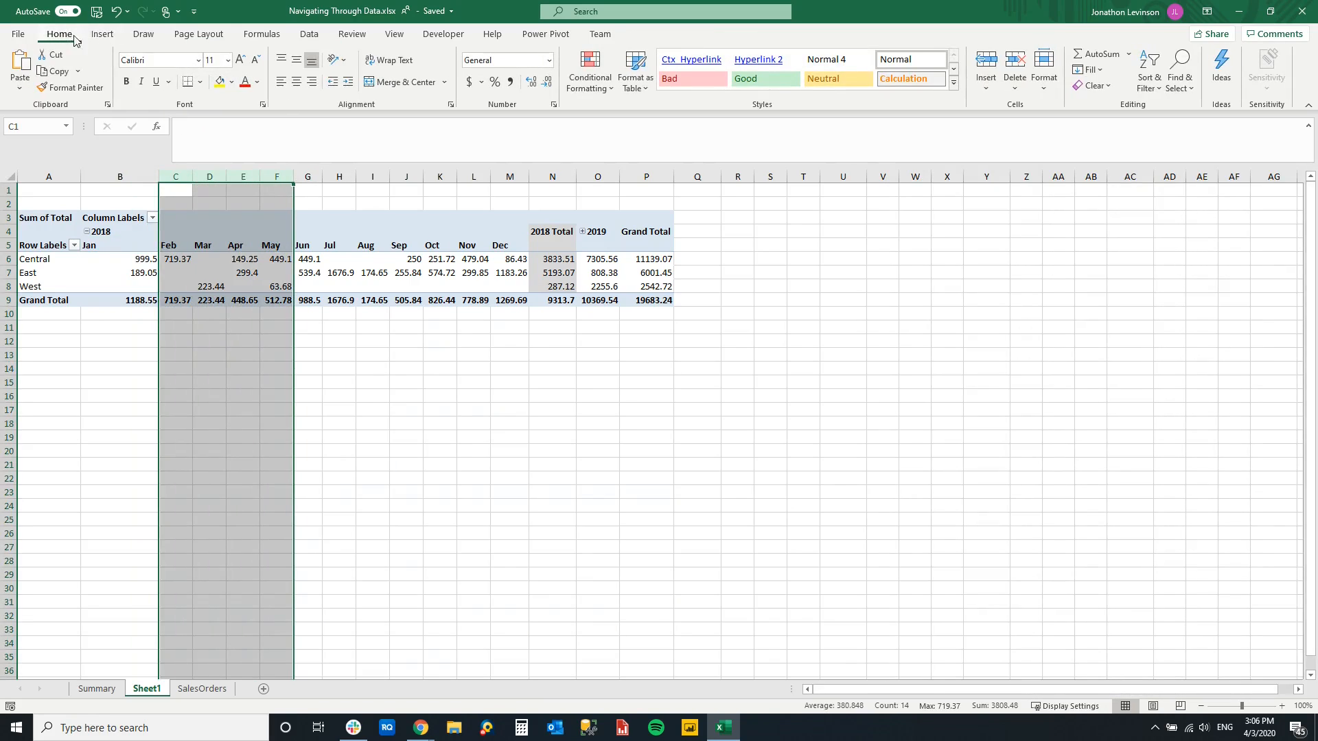
left_click(549, 61)
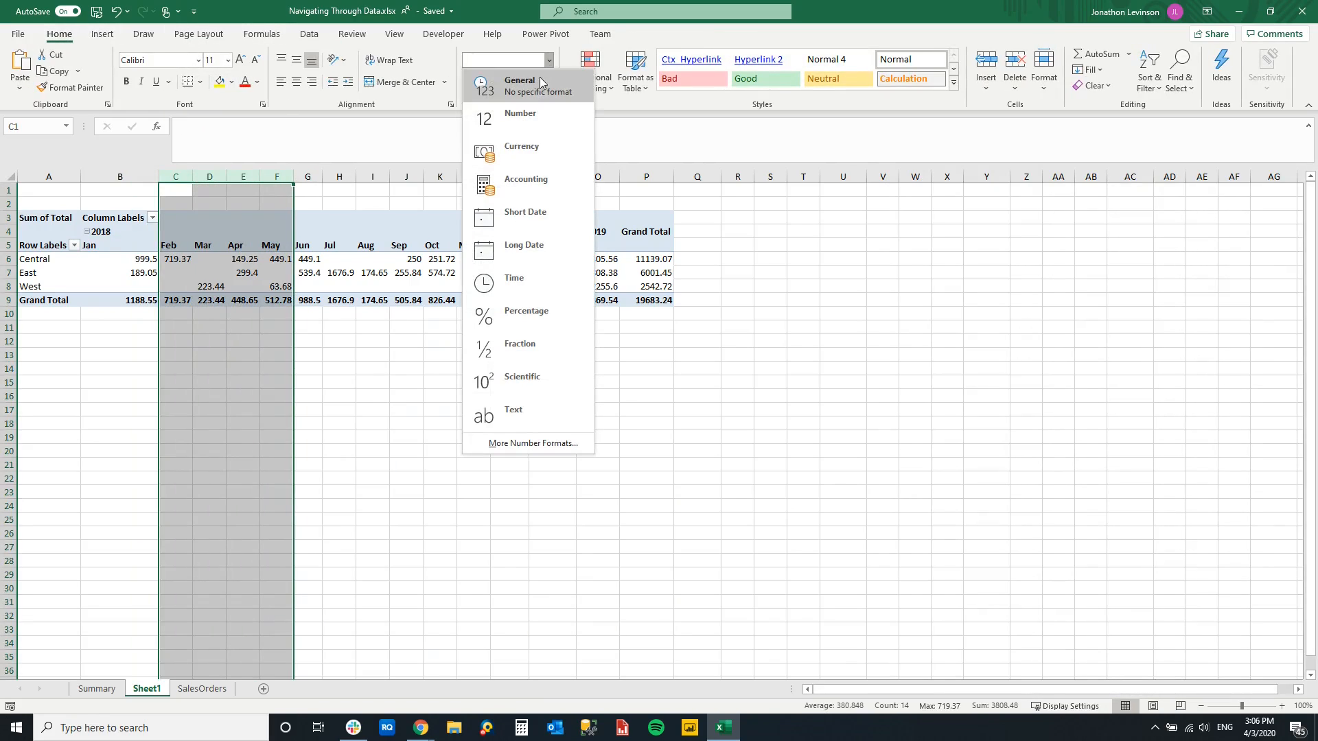
left_click(533, 140)
left_click(318, 272)
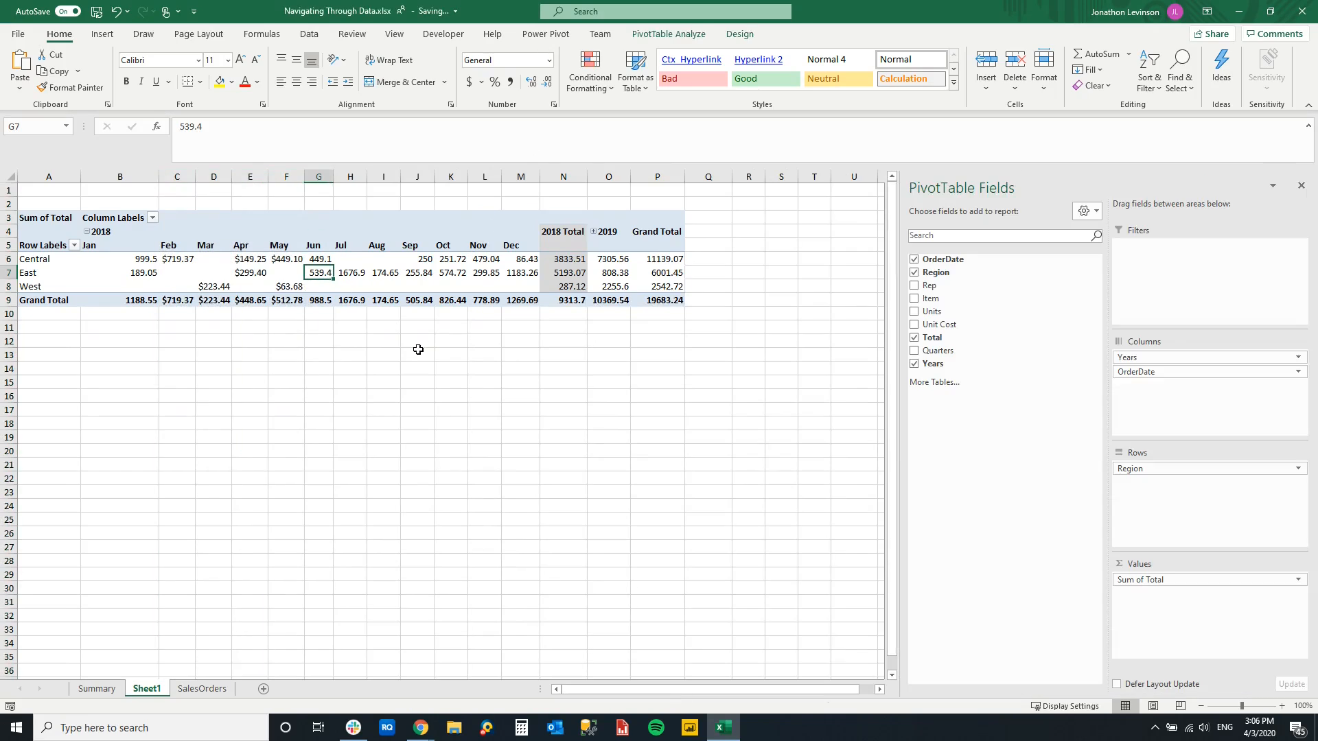
left_click(445, 260)
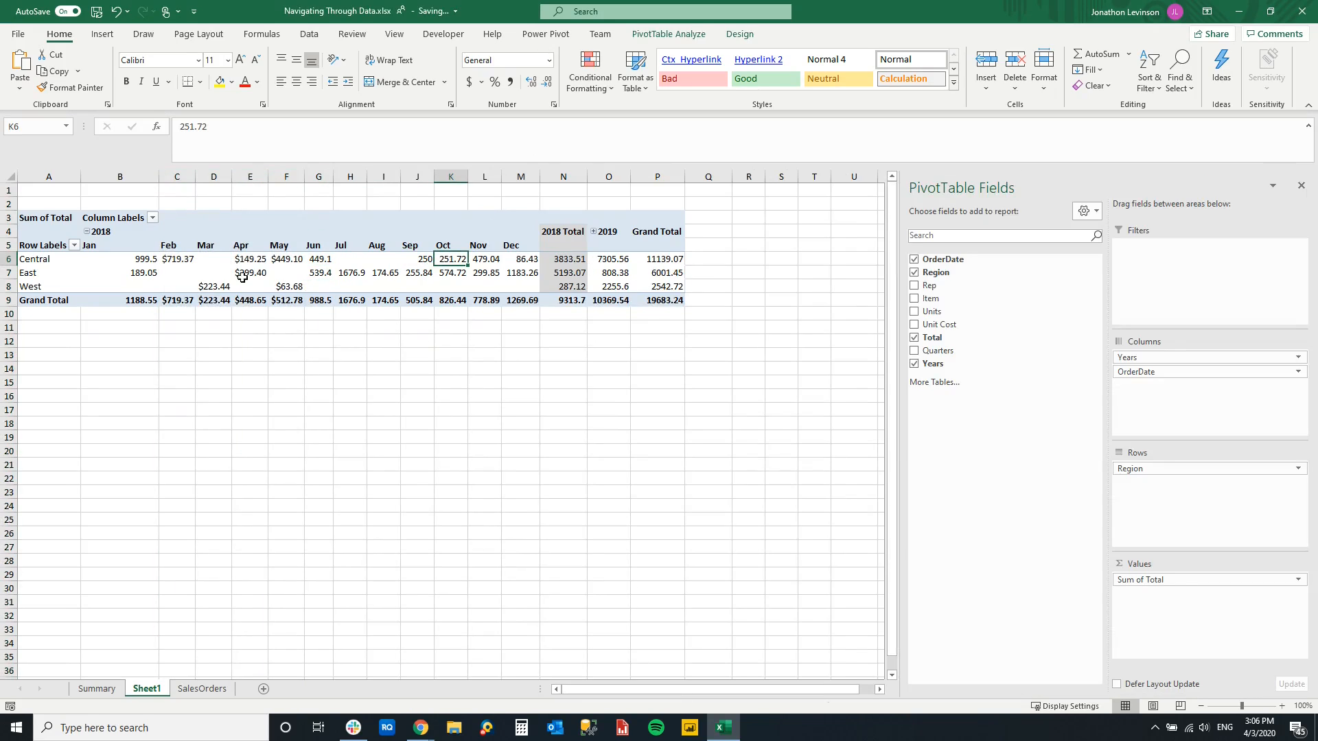
mouse_move(139, 275)
Step: Set the custom name of the Sum of Total value field to "Total " with a trailing space
left_click(1298, 581)
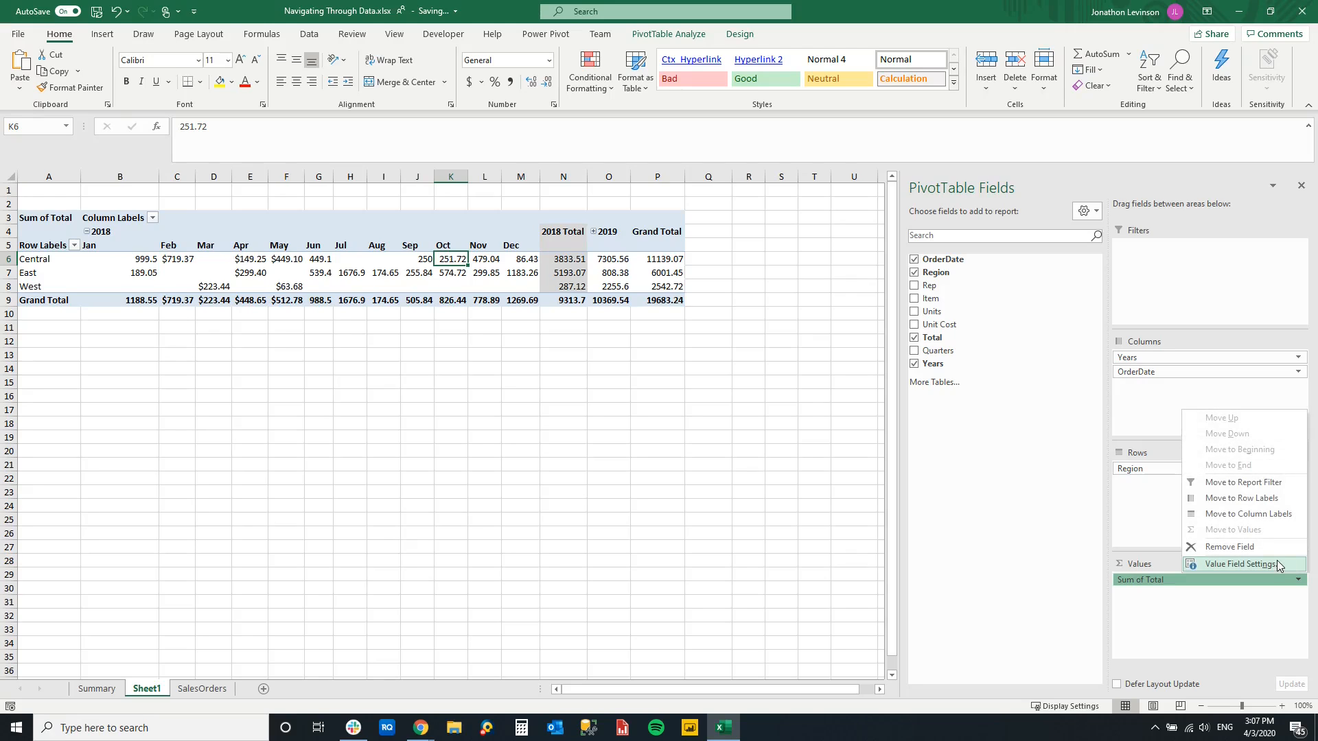
left_click(1280, 569)
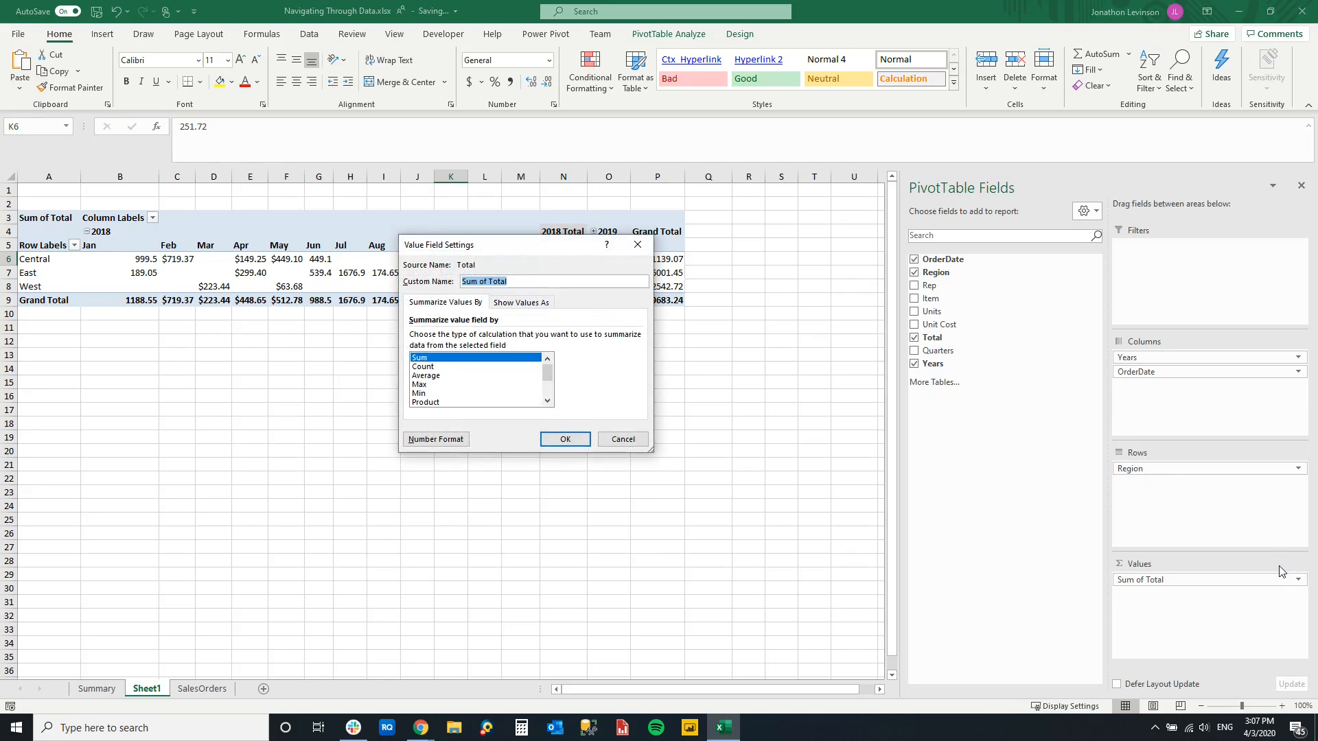
left_click(478, 283)
left_click_drag(487, 281, 442, 281)
key("BackSpace")
left_click(565, 438)
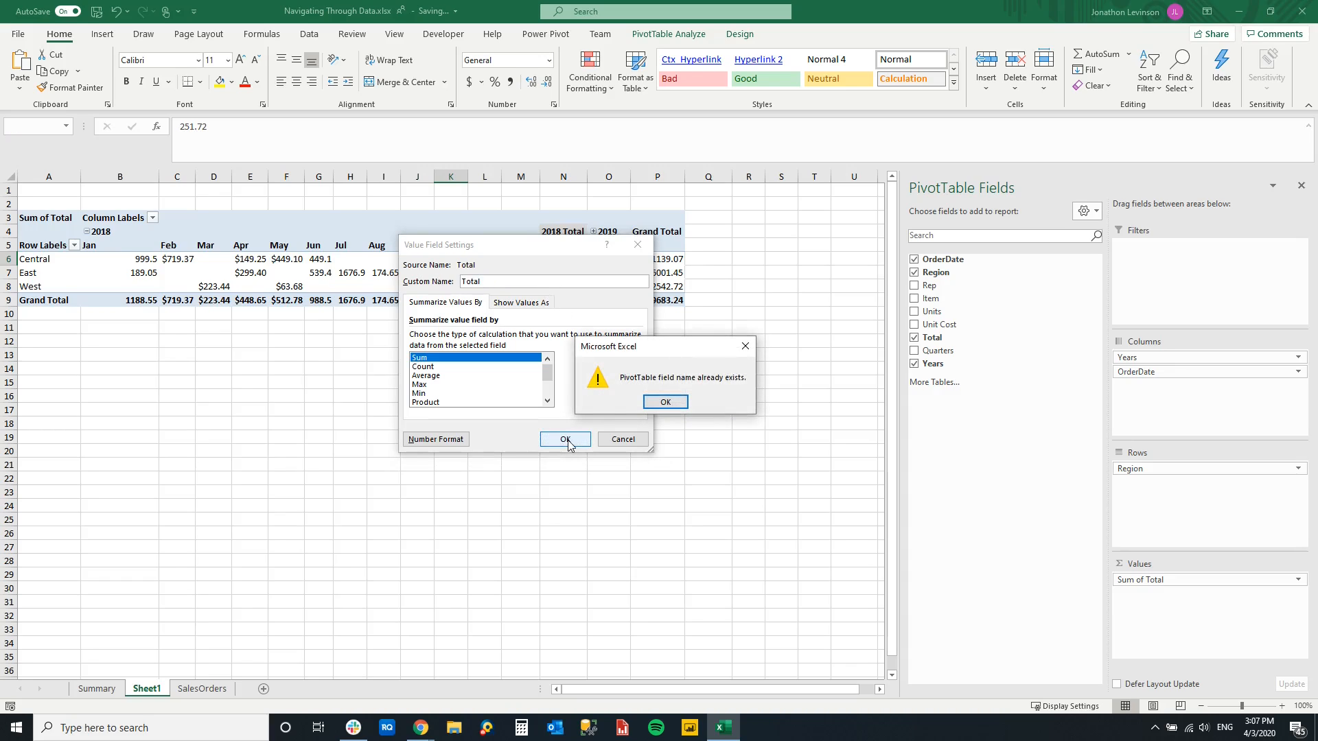
left_click(665, 402)
left_click(515, 282)
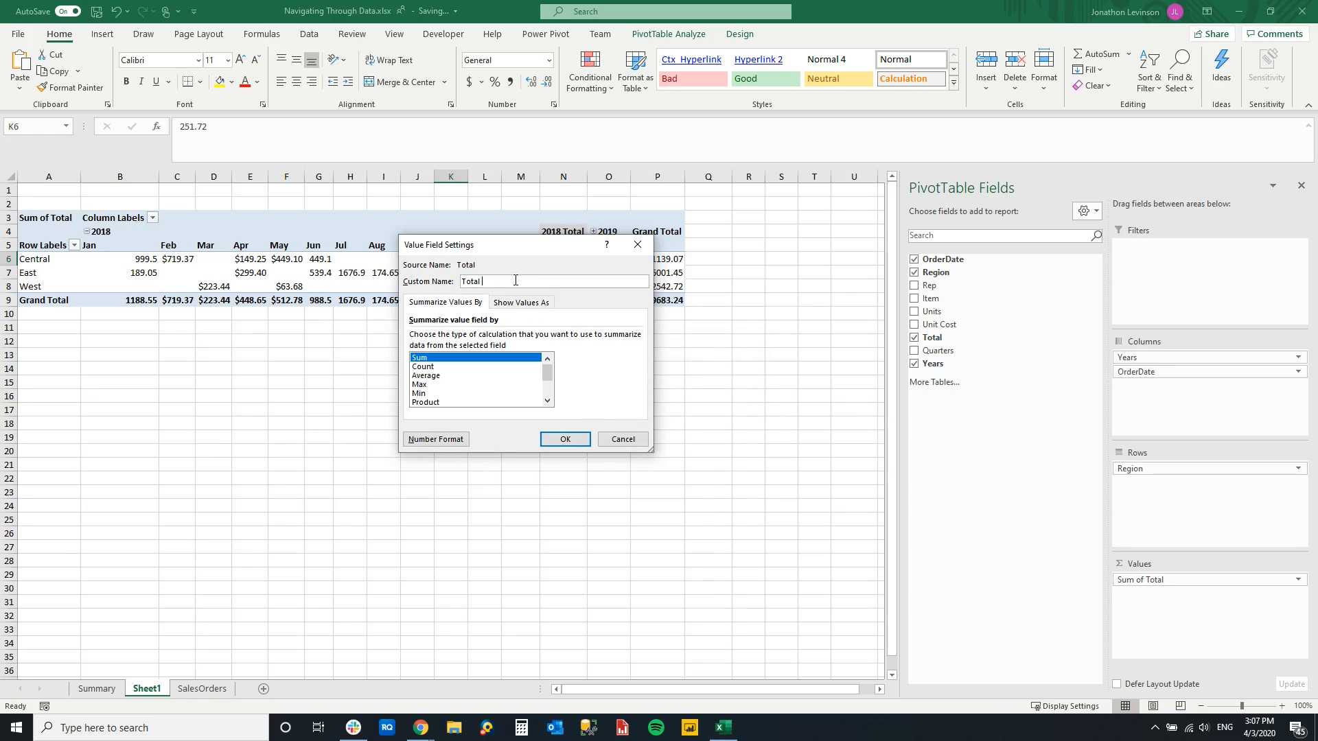
Step: Set the value field's number format to Currency and apply the field settings
left_click(424, 443)
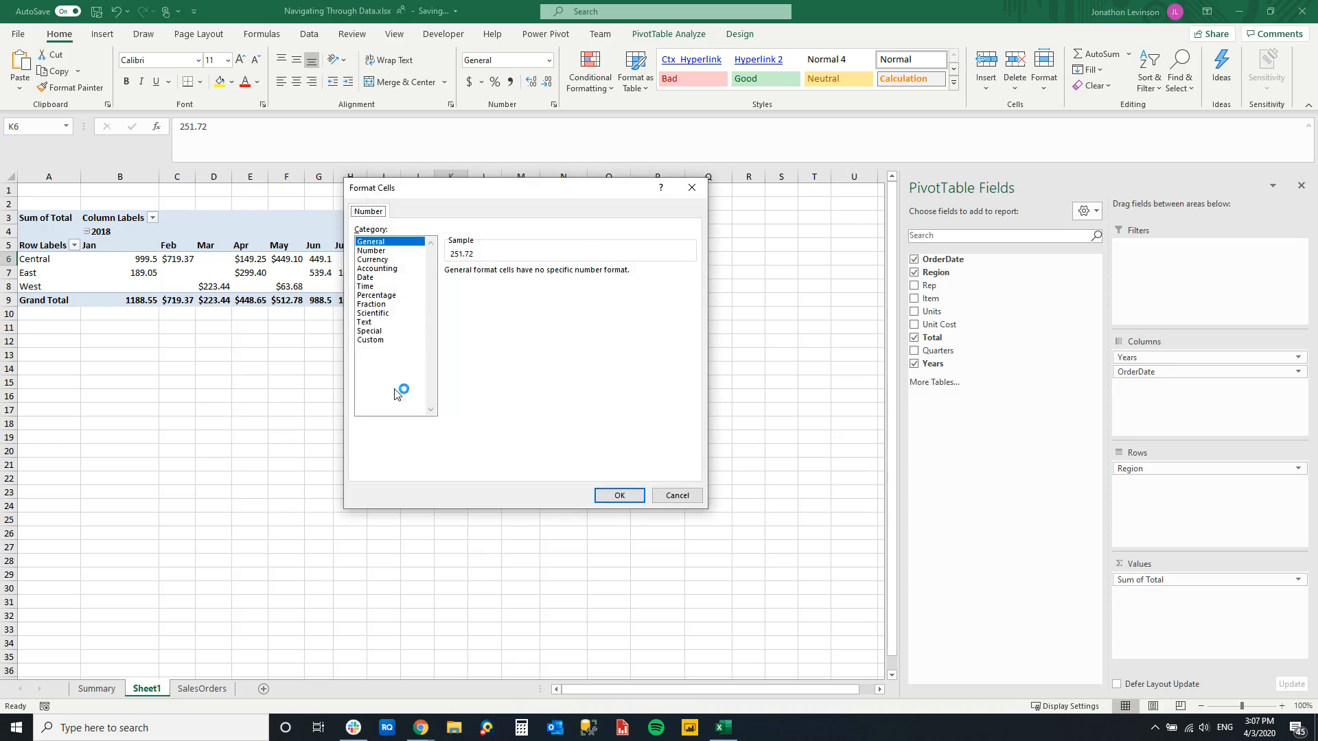
left_click(373, 259)
key("Return")
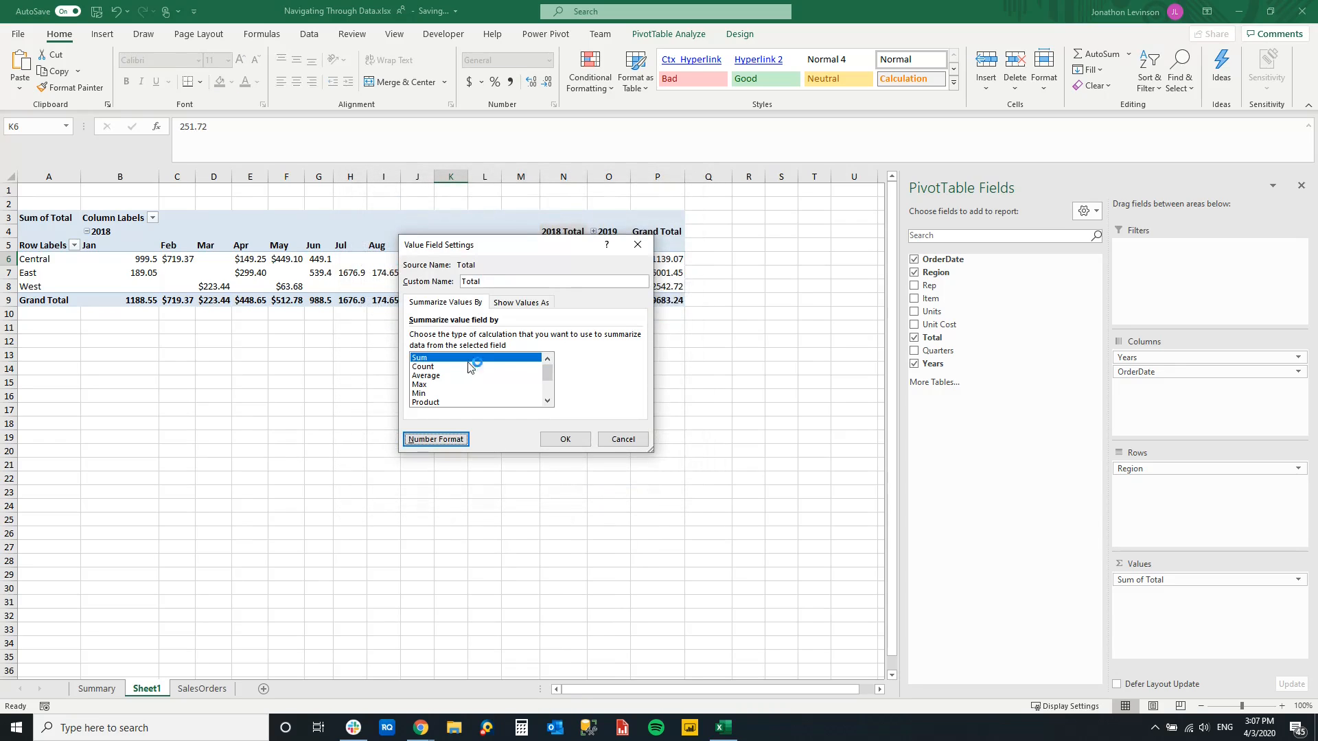
left_click(561, 438)
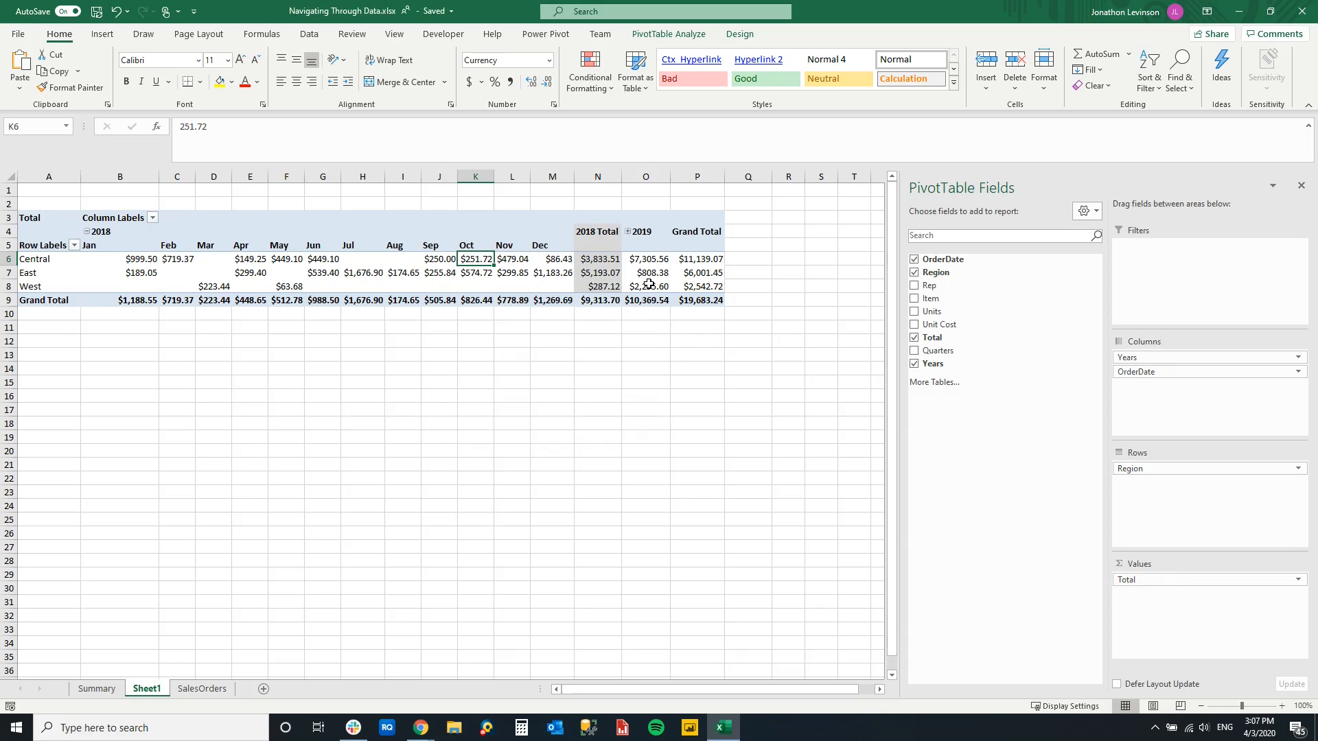
mouse_move(649, 284)
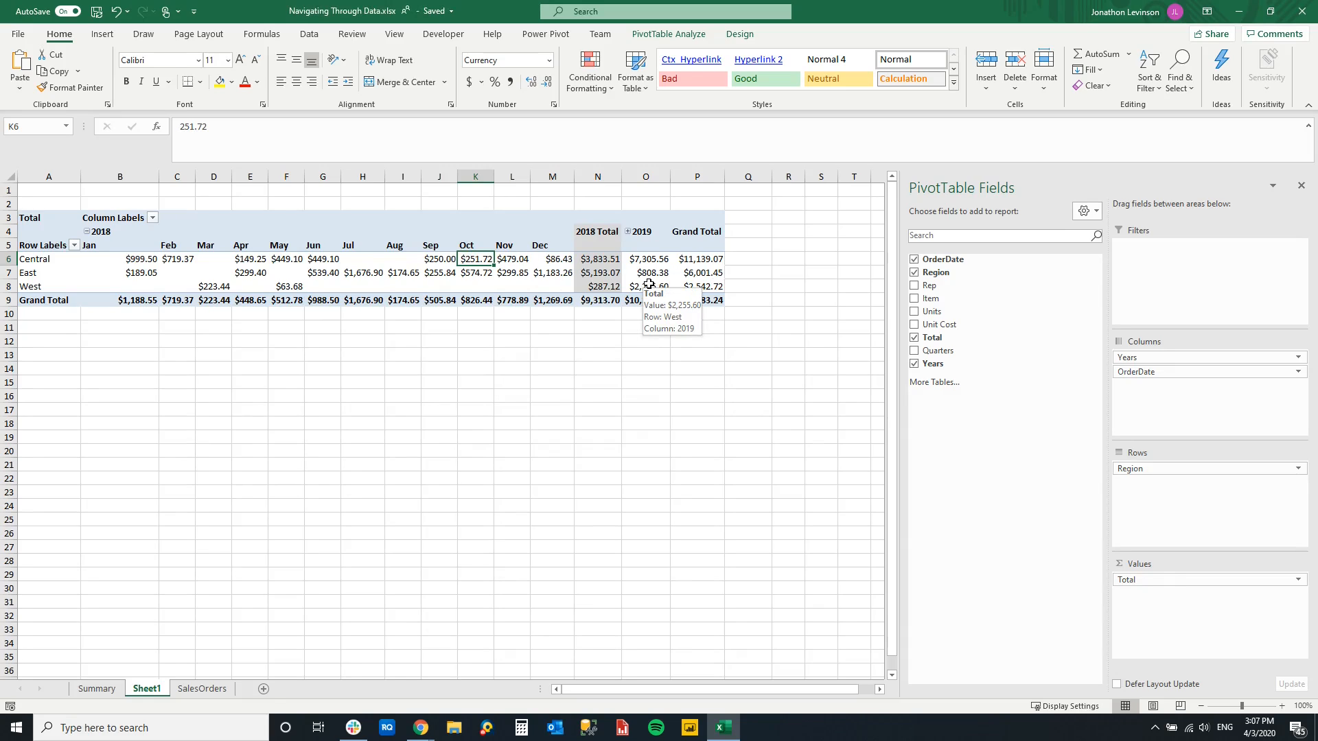
Step: Apply the Medium PivotTable style with light green rows and black header and total rows
key("ctrl+End")
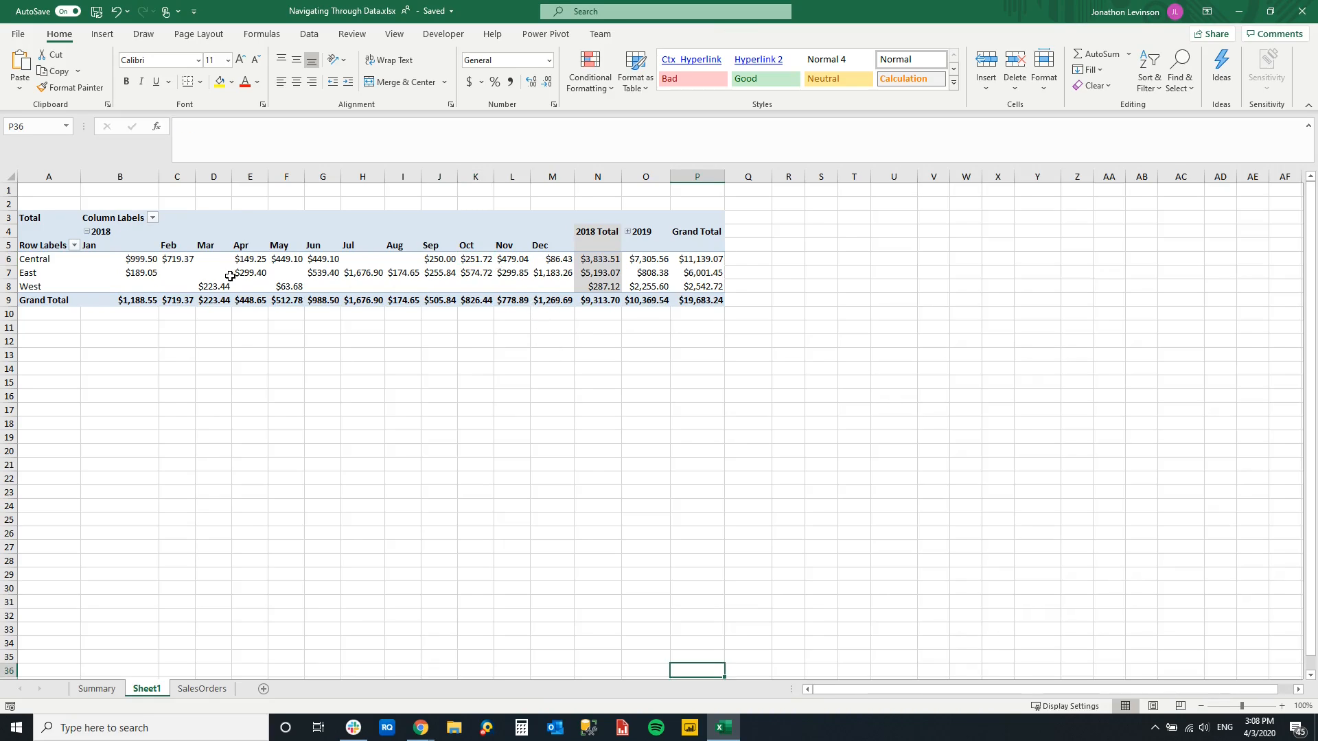
left_click(250, 275)
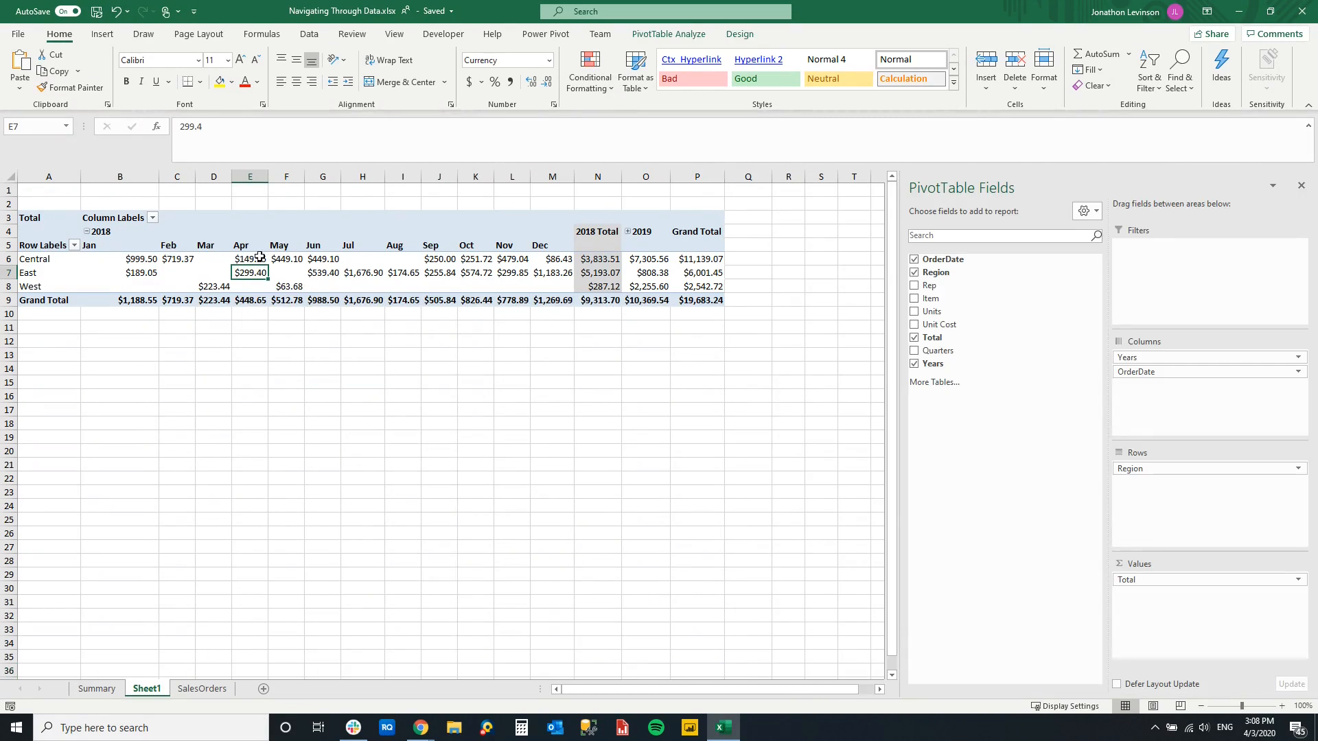
left_click(740, 34)
left_click(669, 81)
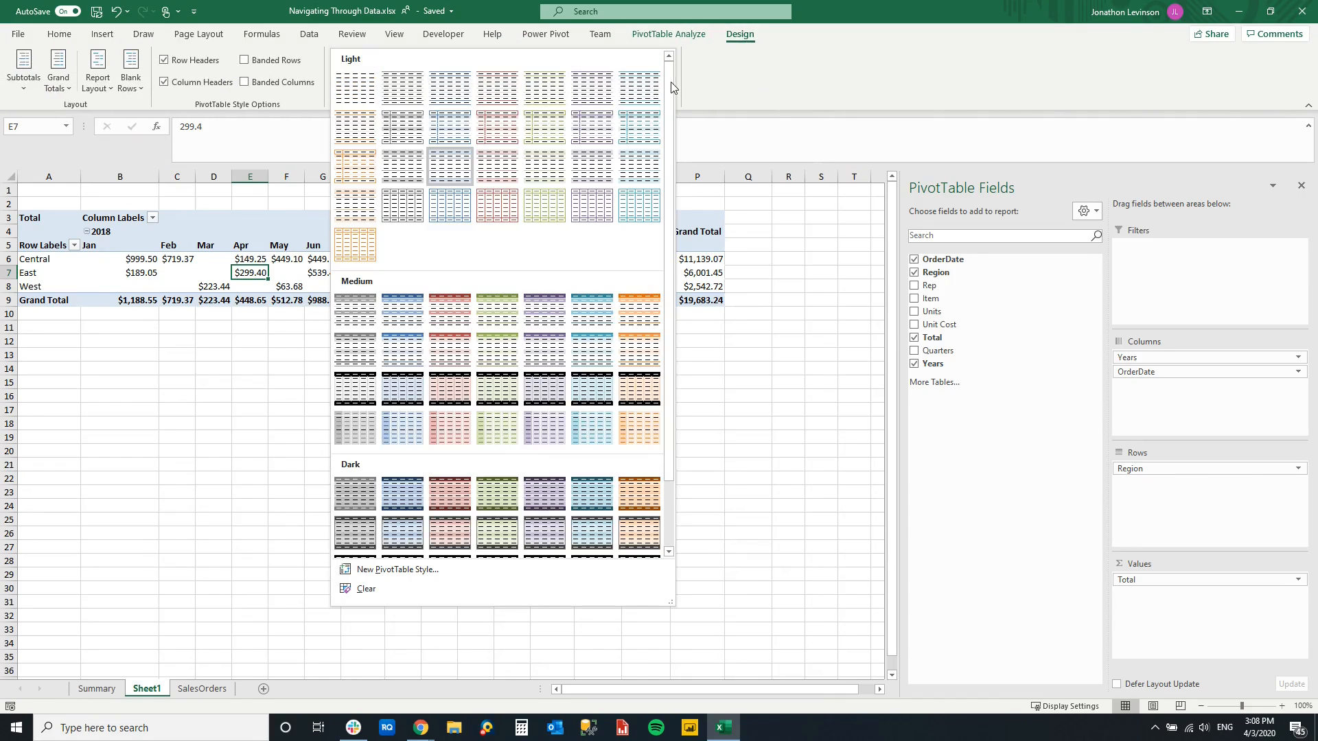
left_click(499, 390)
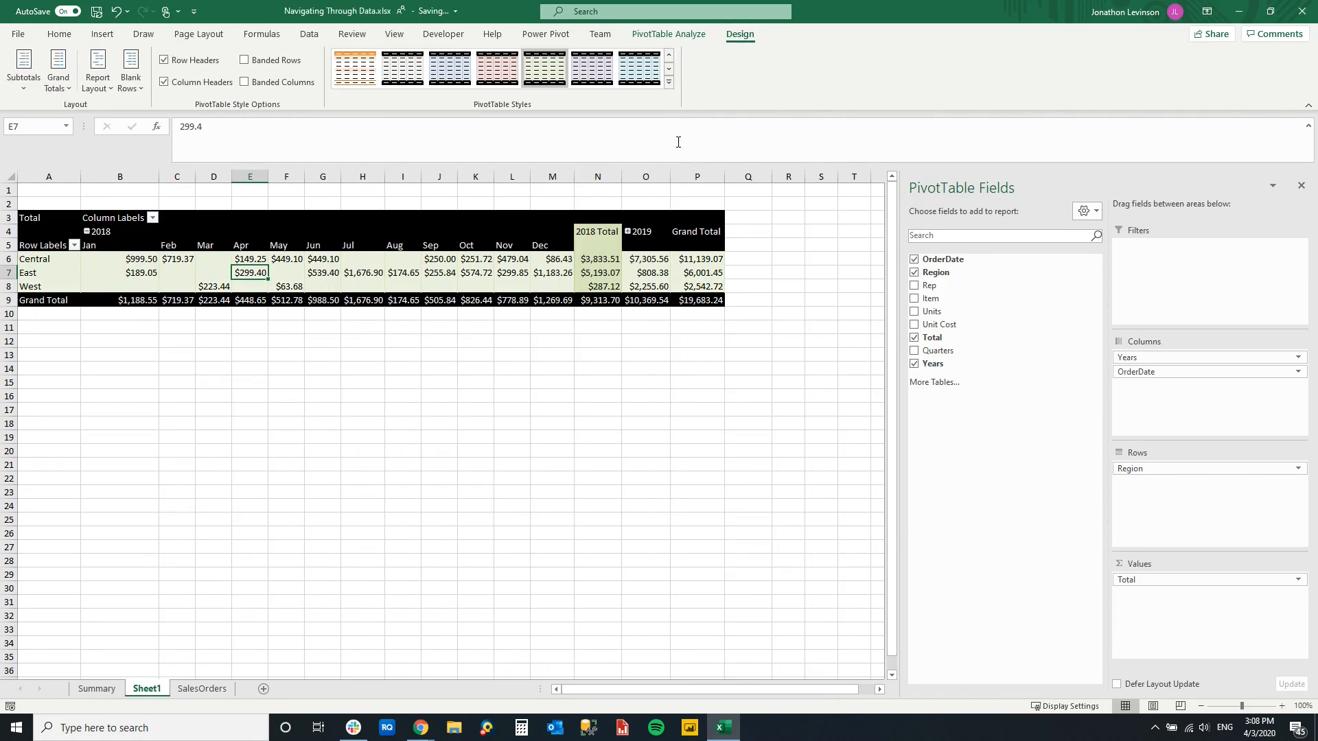
Step: Try the grey Medium PivotTable style and the Dark style with teal rows and black header and total rows
left_click(668, 82)
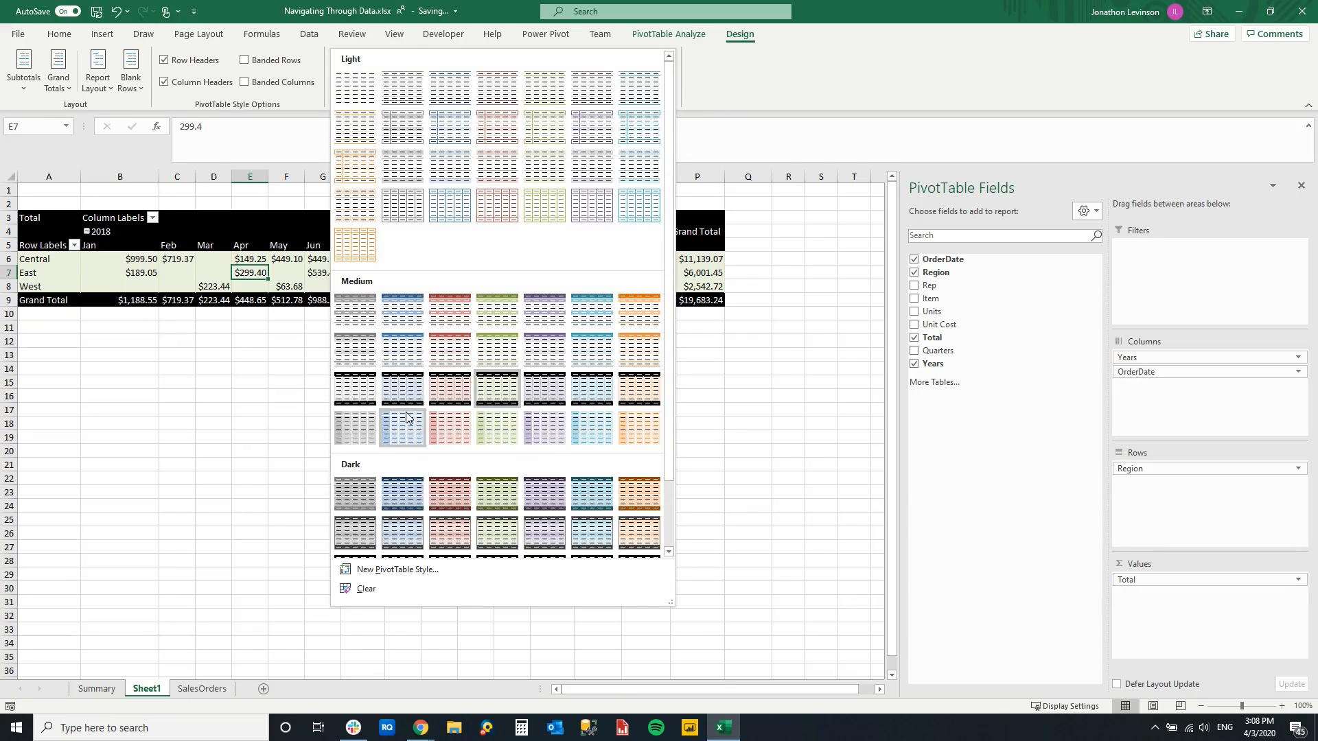
left_click(362, 432)
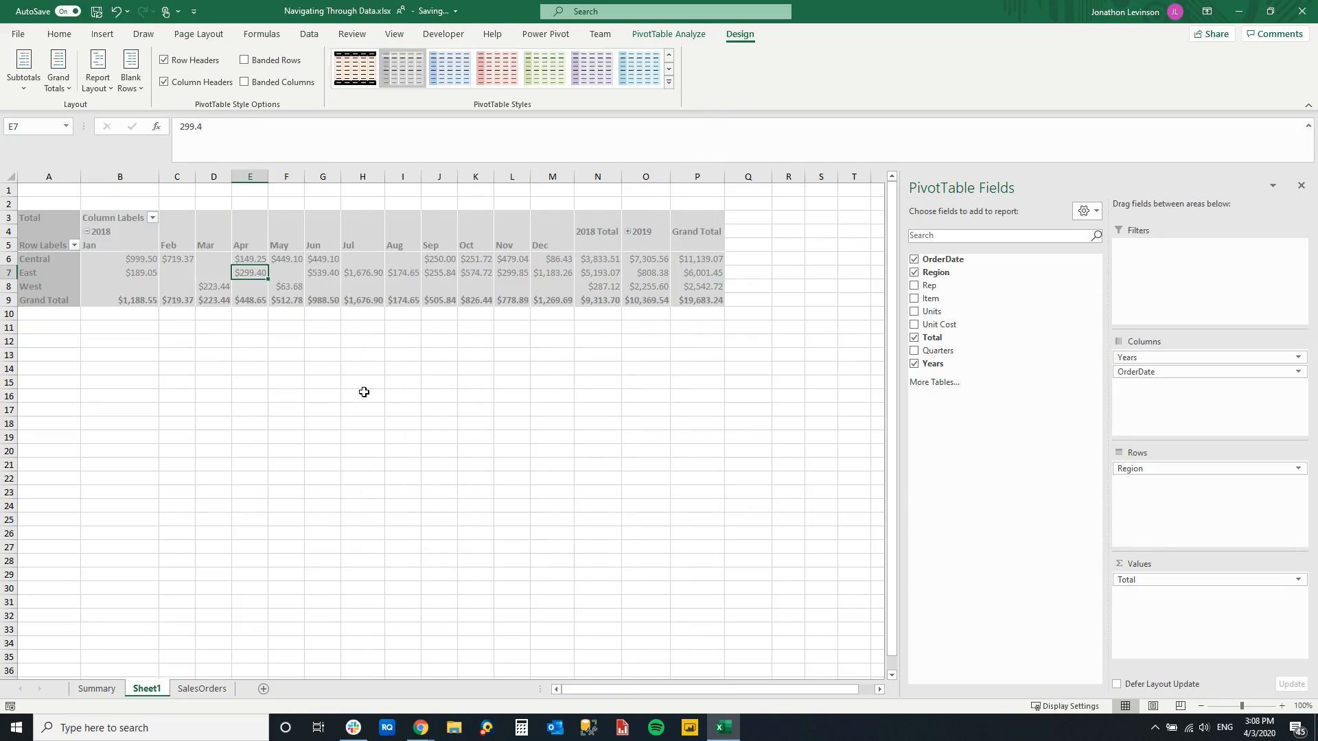
left_click(669, 81)
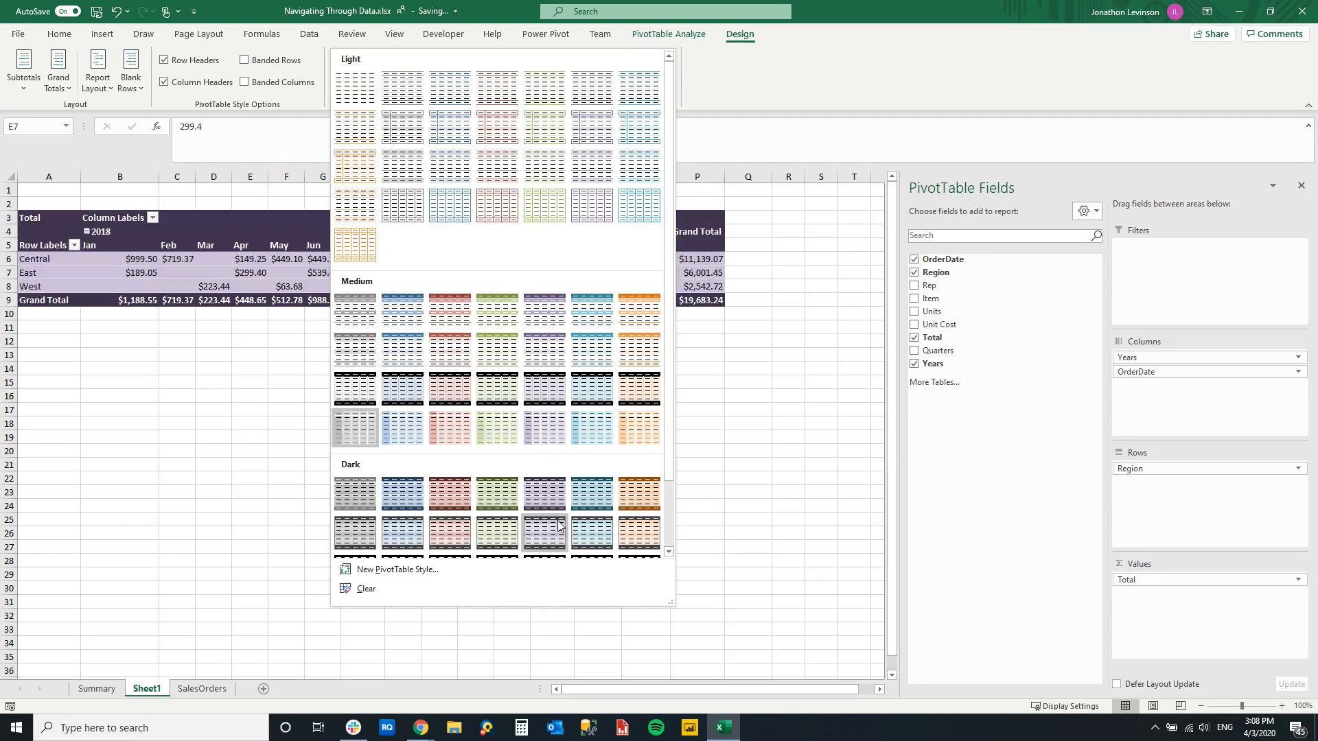
scroll(577, 447, "down", 1)
left_click(577, 495)
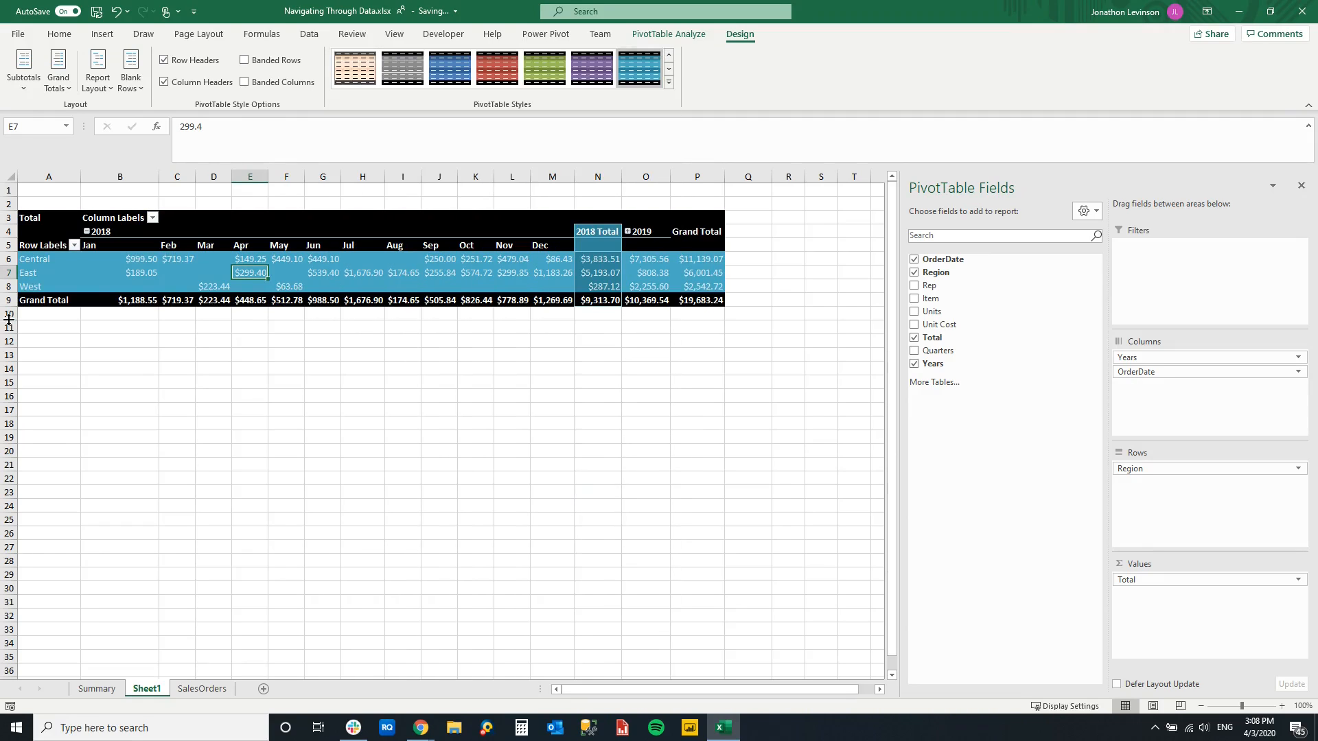
Step: Add the Rep and Item fields to the PivotTable's Rows area beneath Region
left_click(33, 273)
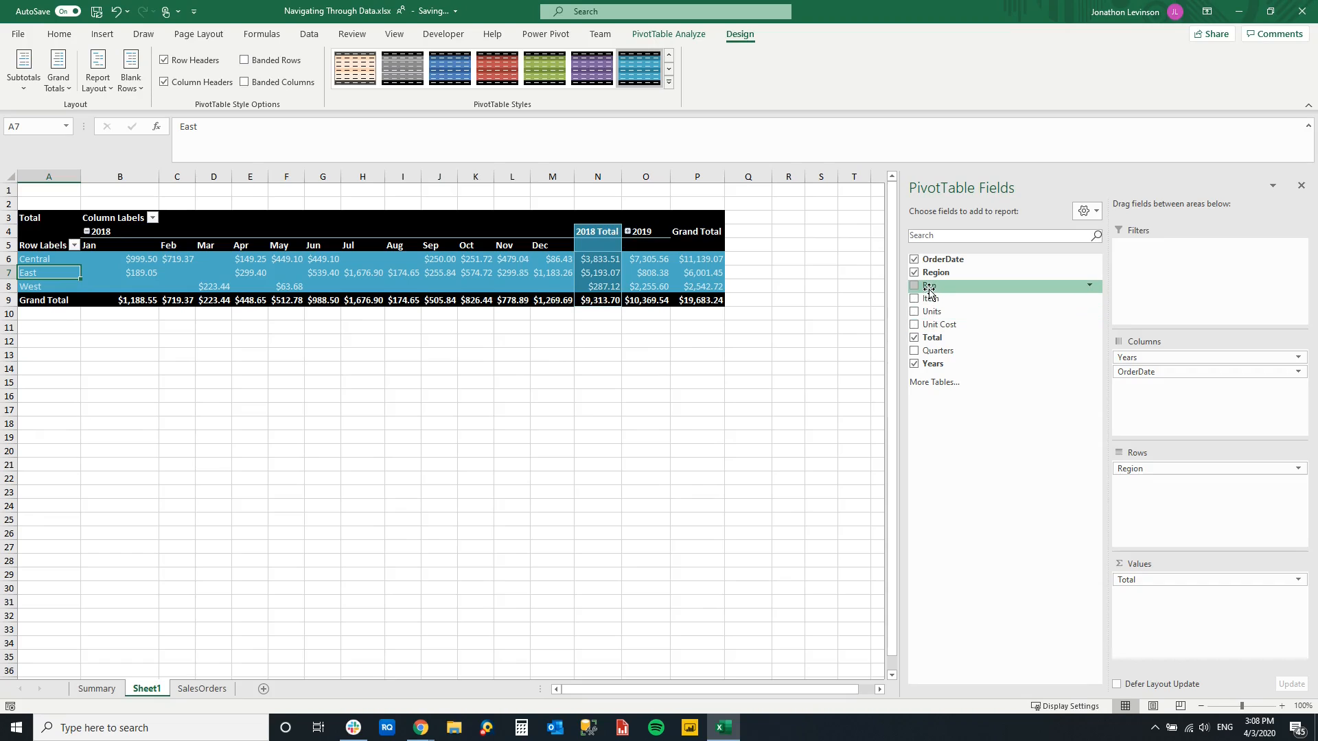
left_click_drag(932, 290, 1217, 510)
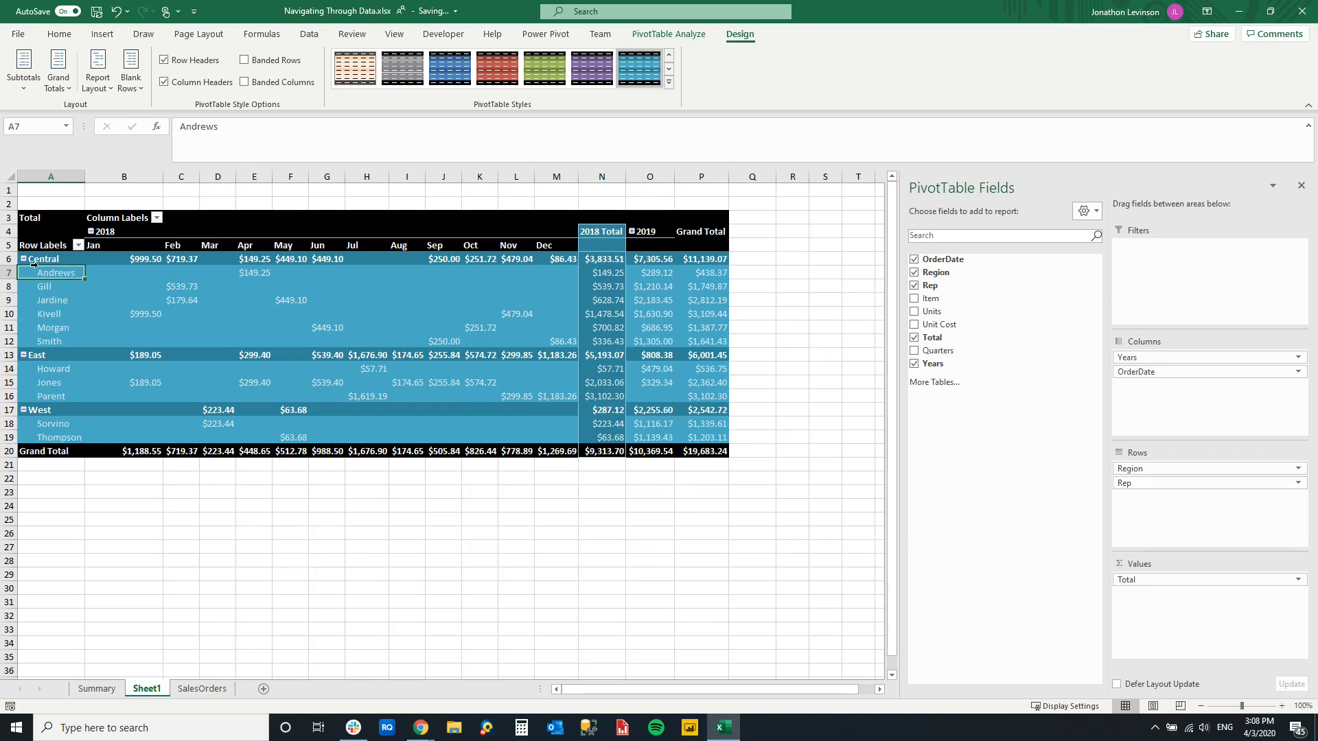
mouse_move(138, 263)
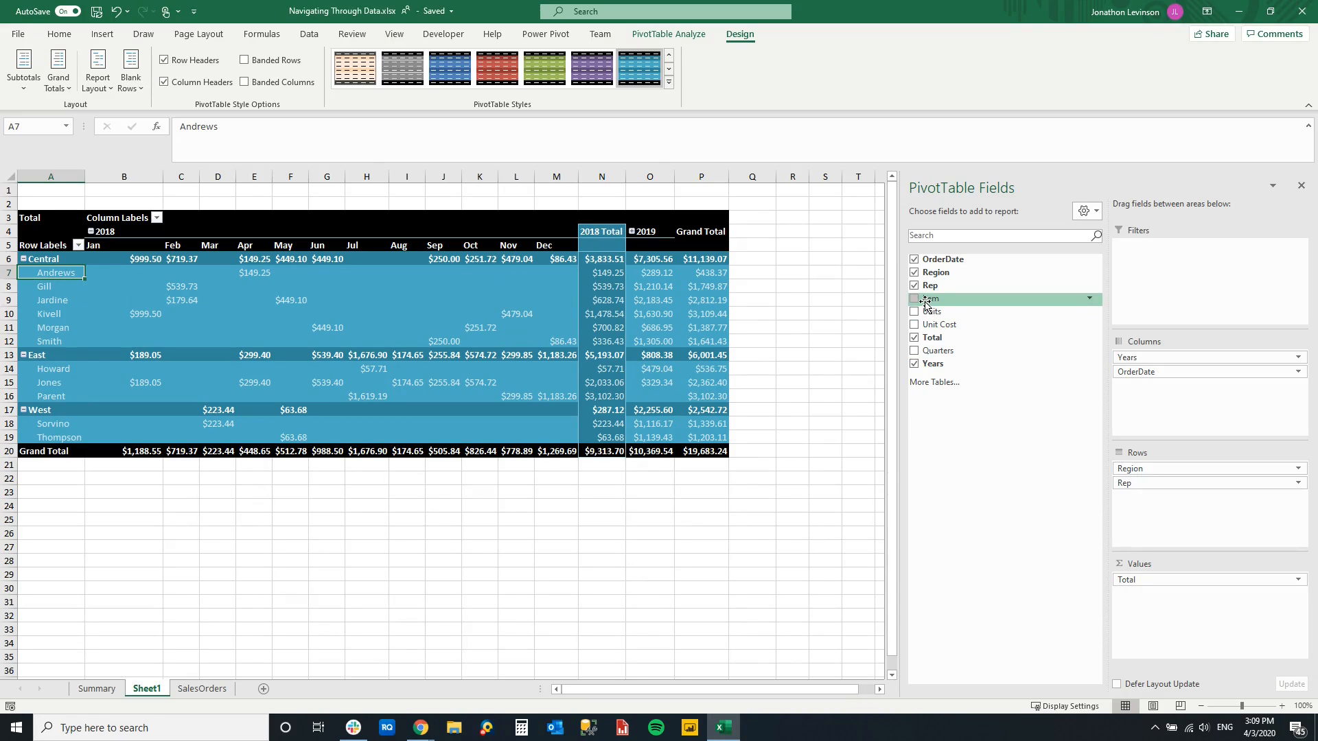
left_click_drag(931, 300, 1167, 546)
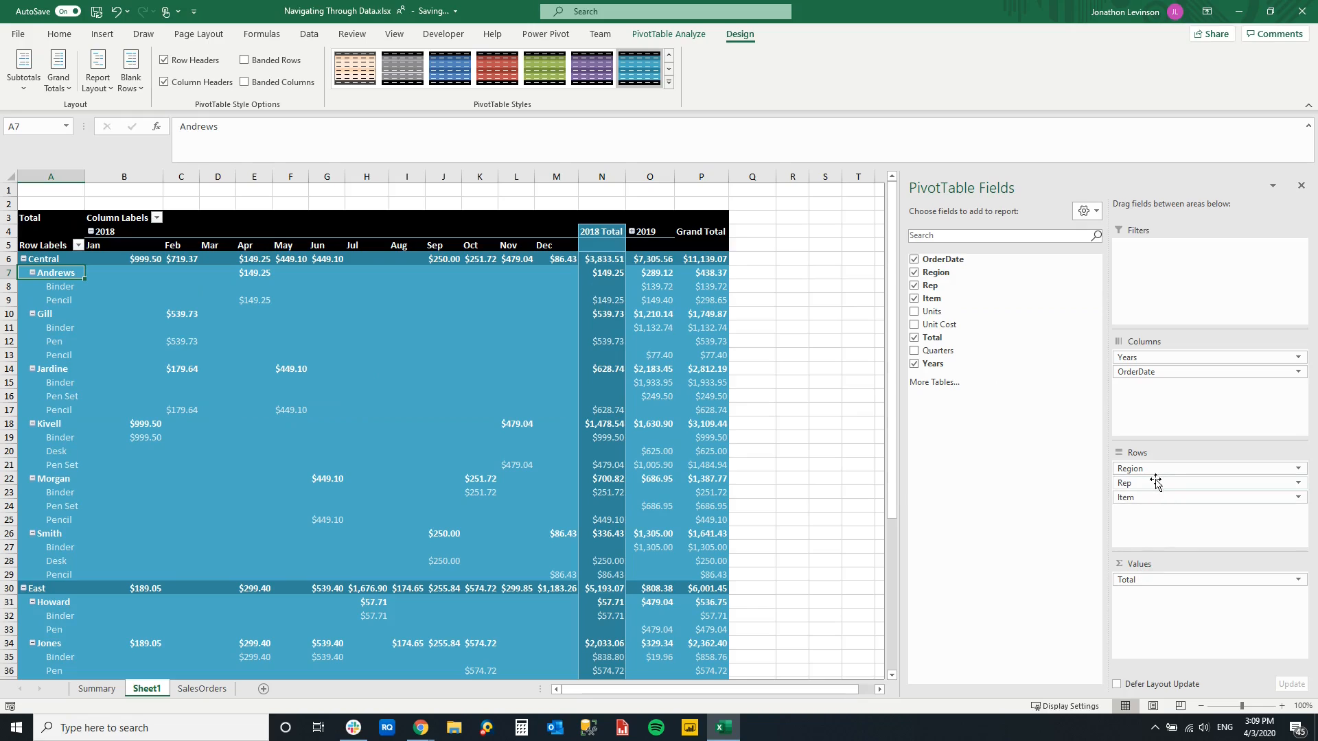
Step: Remove the Rep and Region fields from the PivotTable's Rows area, keeping only Item
left_click_drag(1156, 482, 1005, 470)
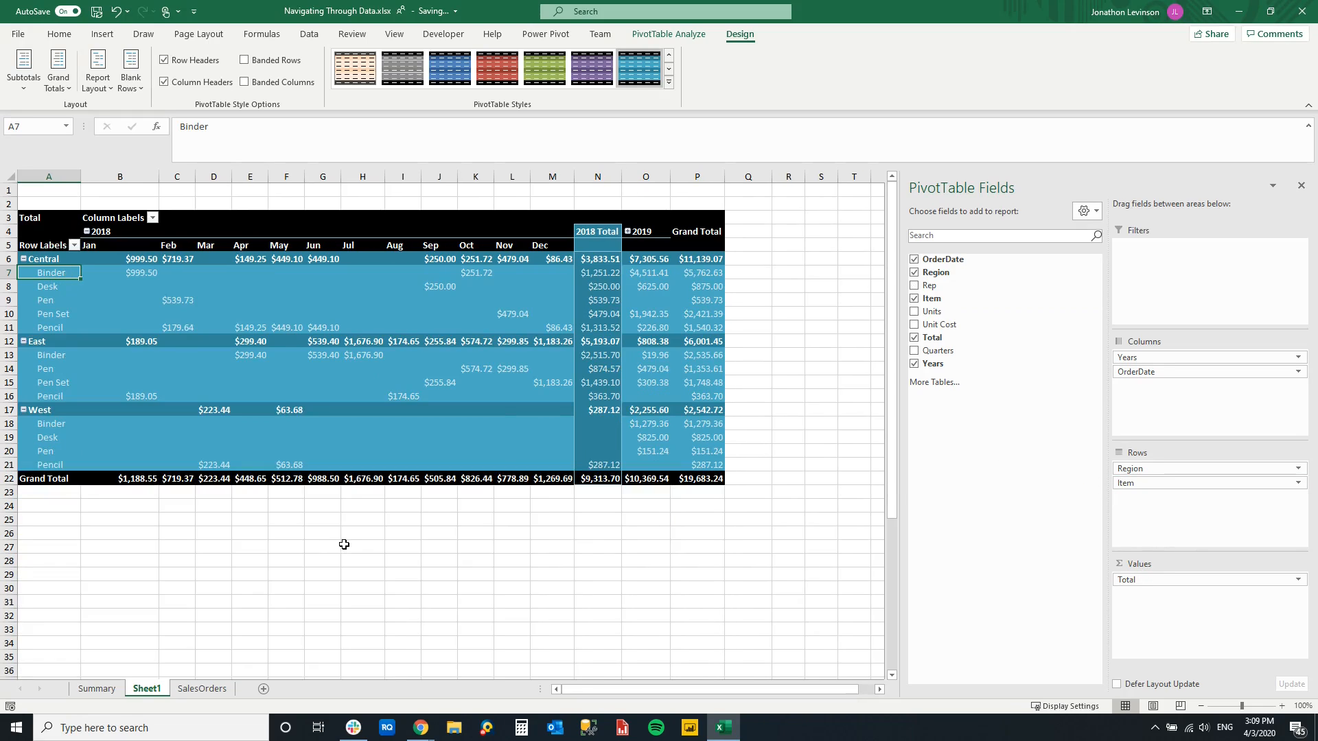
left_click_drag(1127, 471, 865, 537)
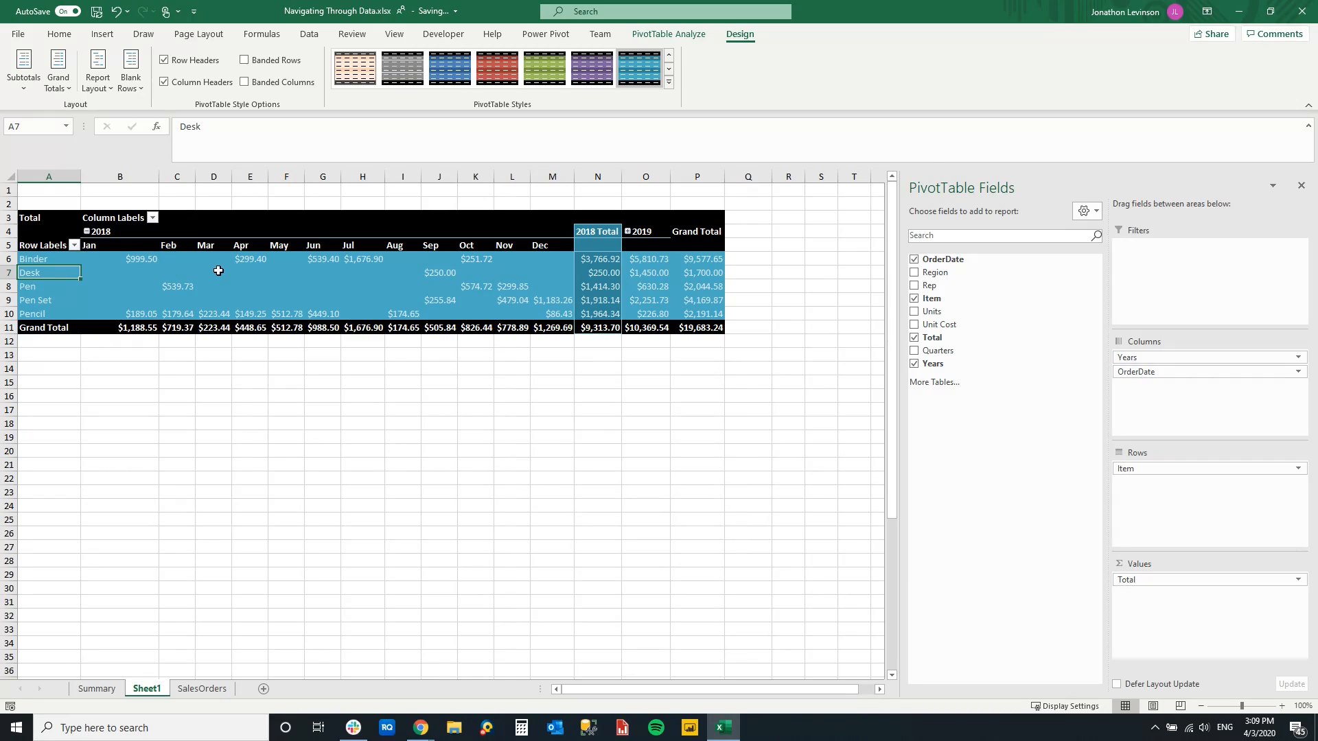
Step: Apply the Light PivotTable style with thin black borders and unfilled rows
left_click(669, 81)
left_click(419, 97)
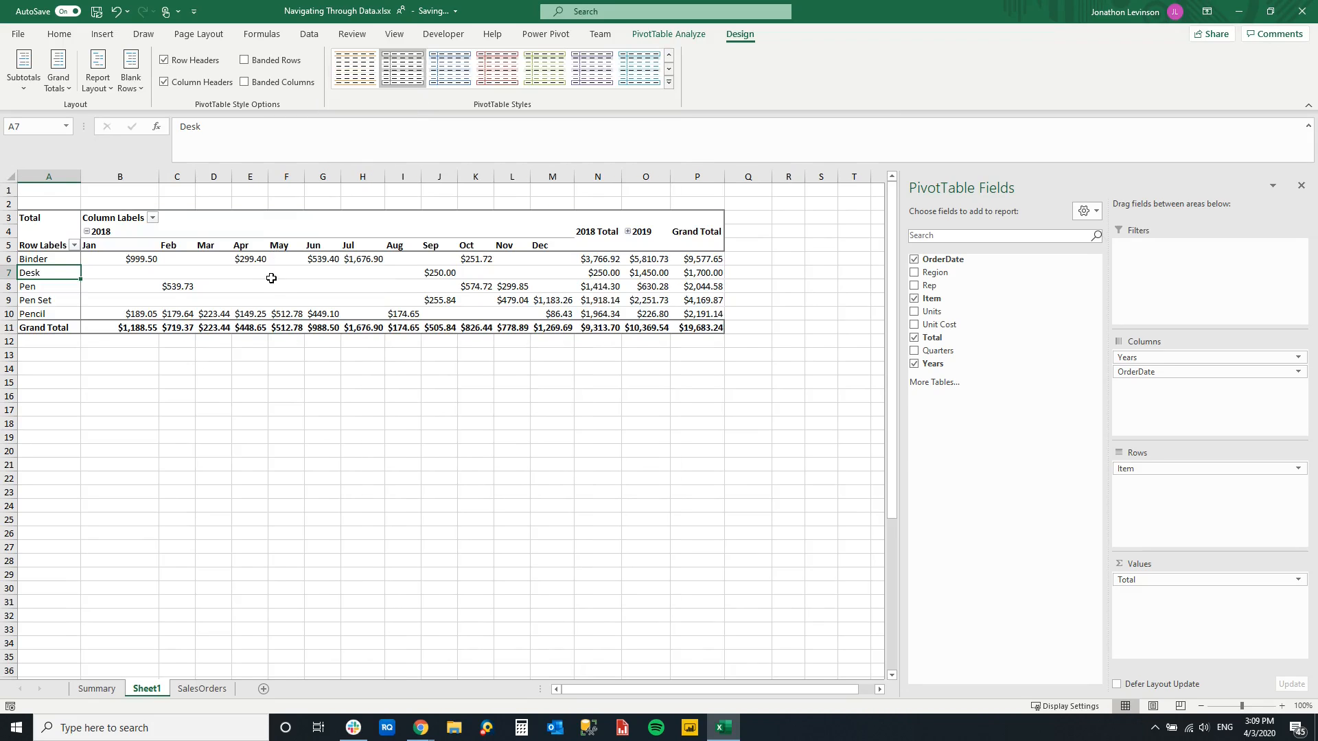
left_click(246, 274)
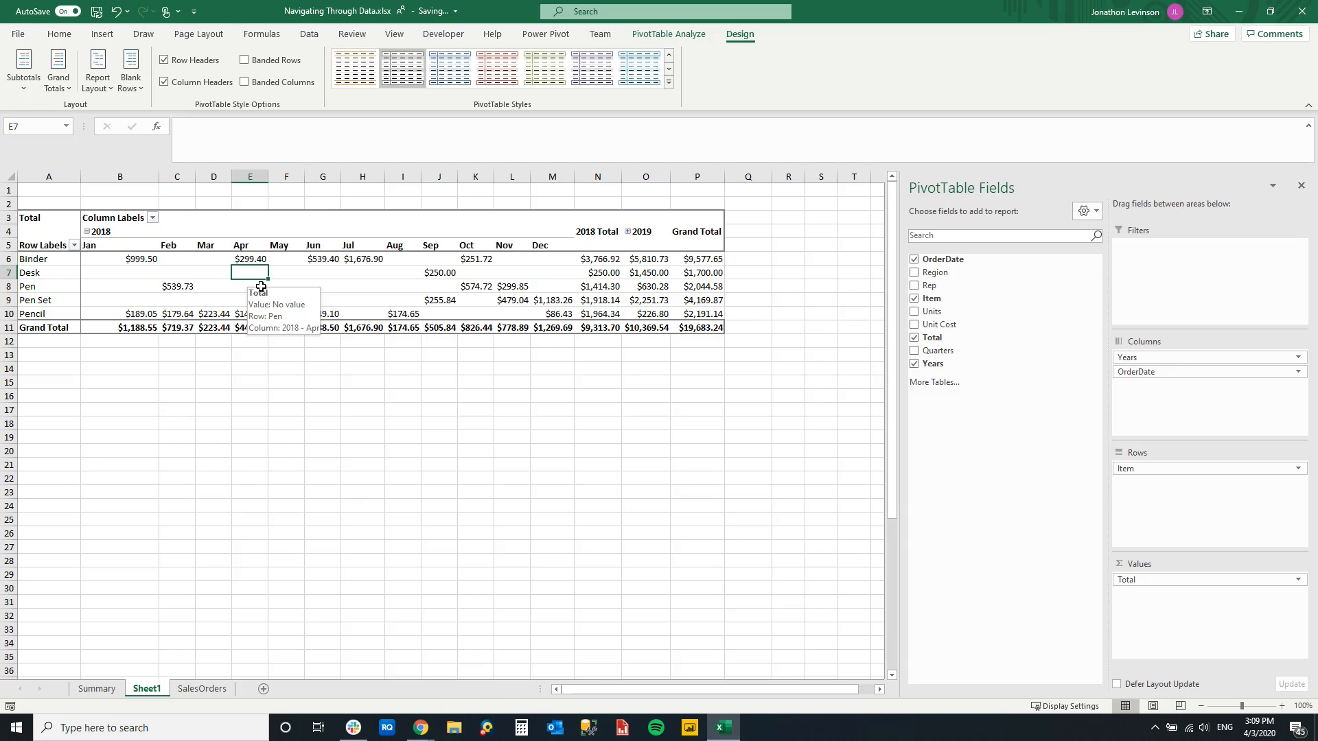
Step: Start a new record beneath the last row of the SalesOrders table with the order date 1/1/2020
left_click(174, 690)
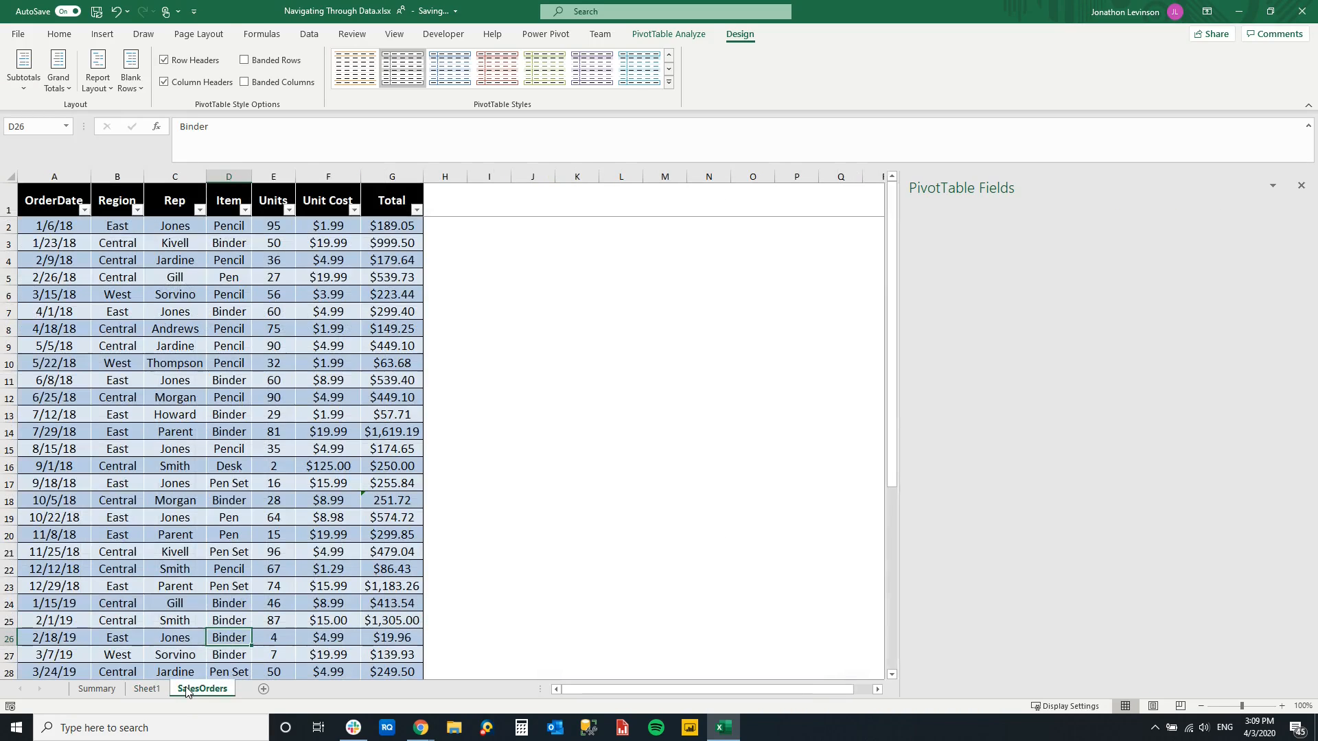
scroll(192, 556, "down", 5)
scroll(198, 556, "down", 7)
scroll(96, 553, "up", 3)
left_click(72, 501)
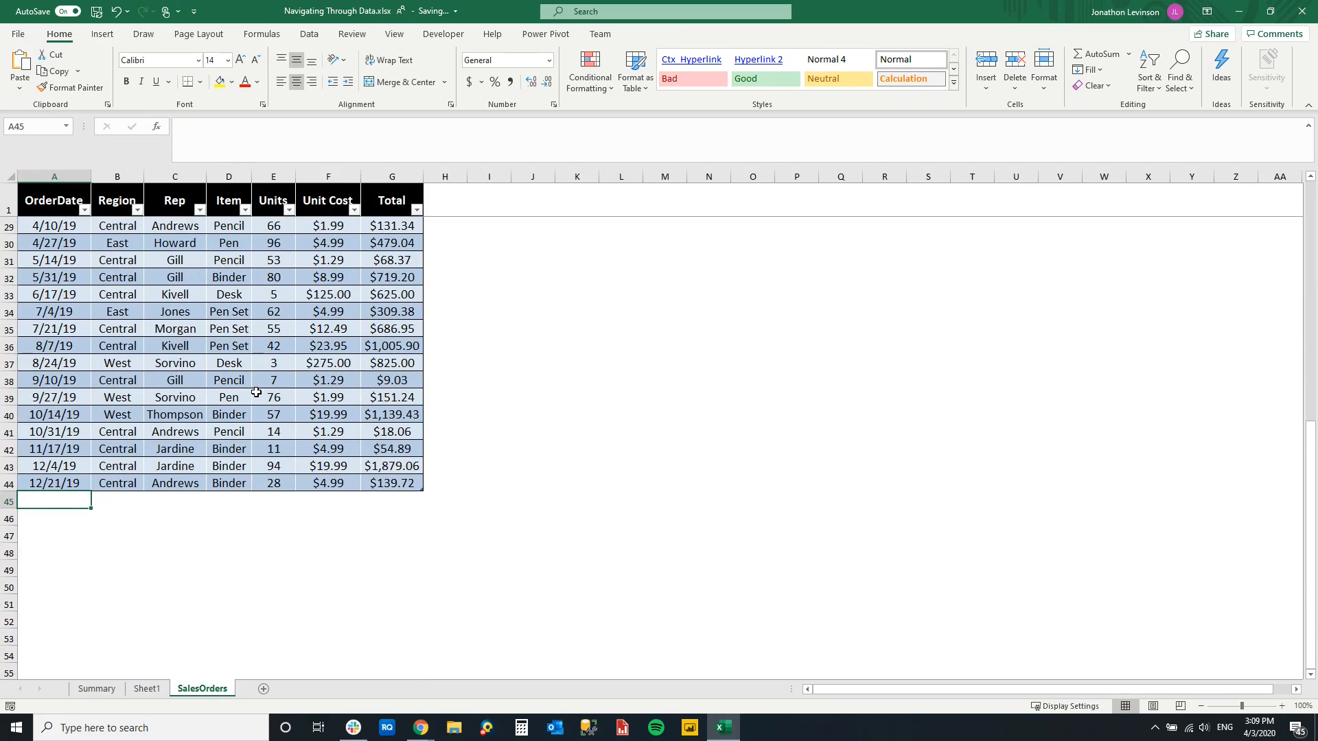
type("1/1/2020")
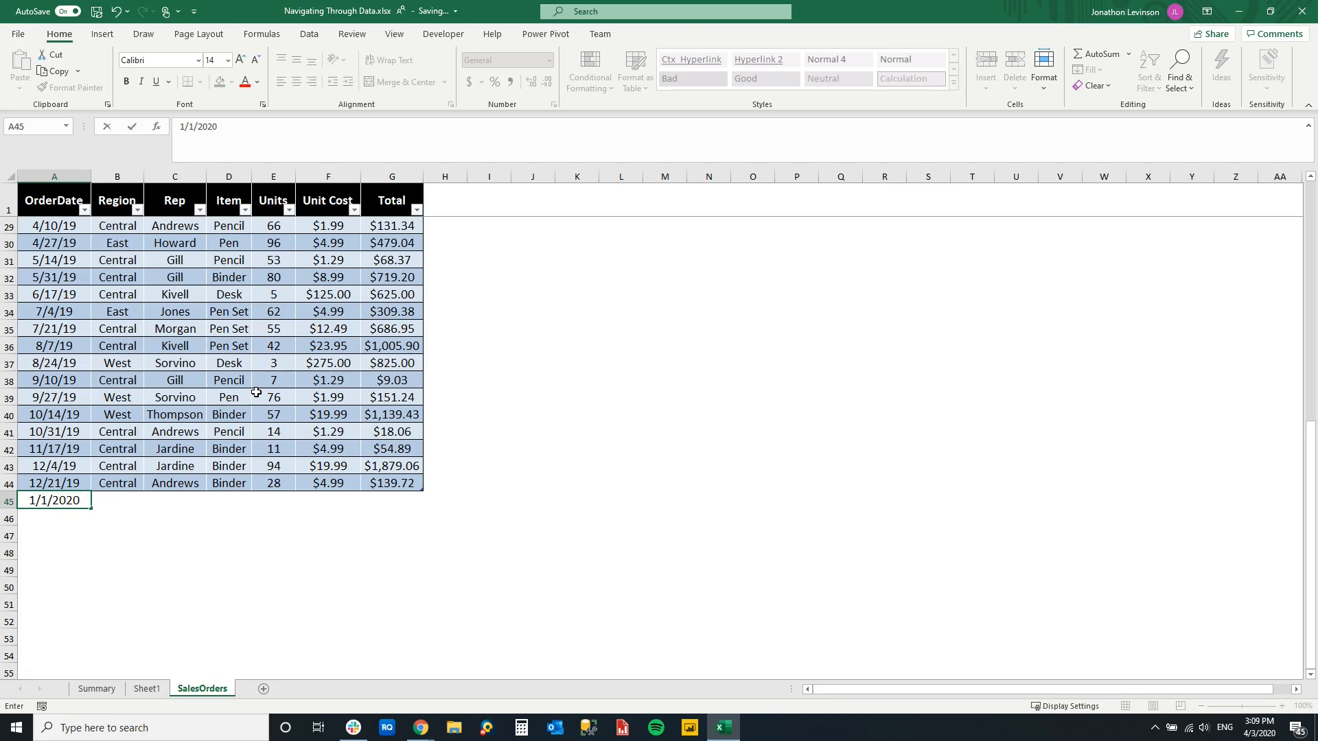
key("Tab")
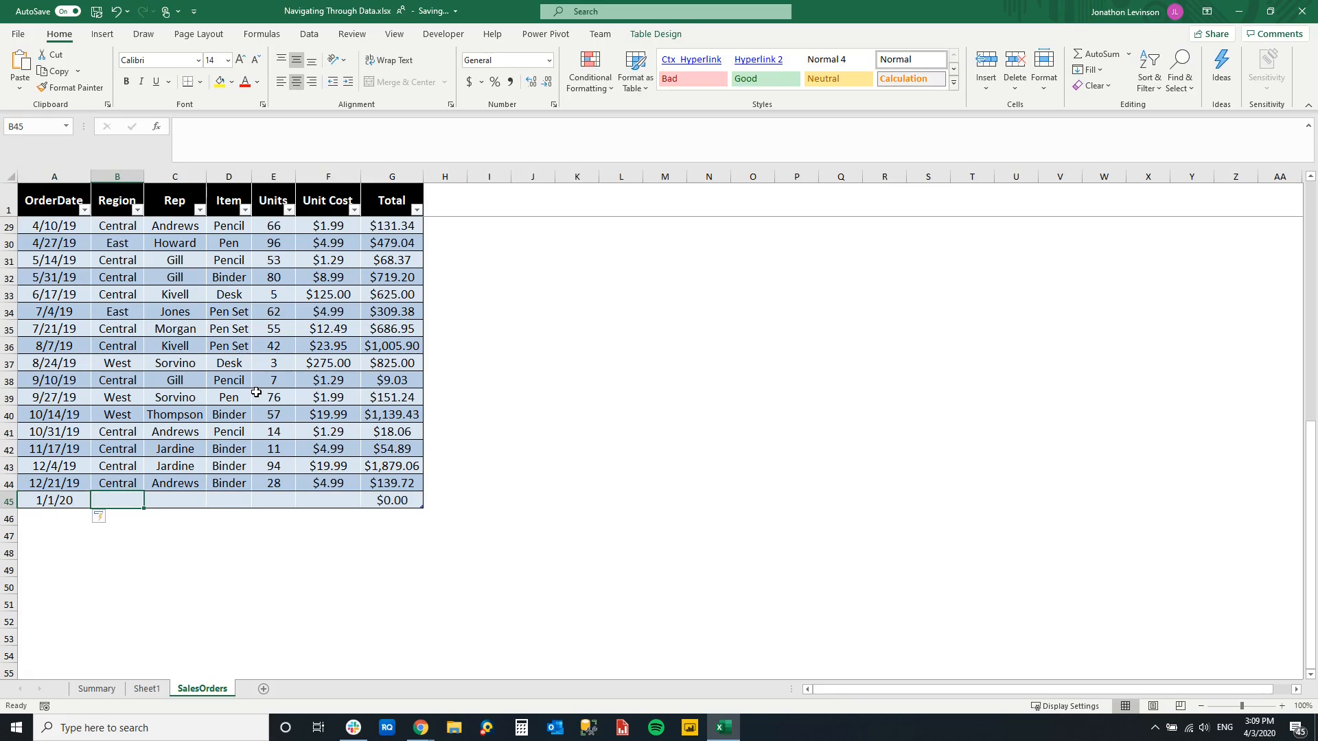
Step: Fill in the new record in row 45 with region Est, the rep's last name, item Pencil, 30 units and unit cost 9.99
type("Est")
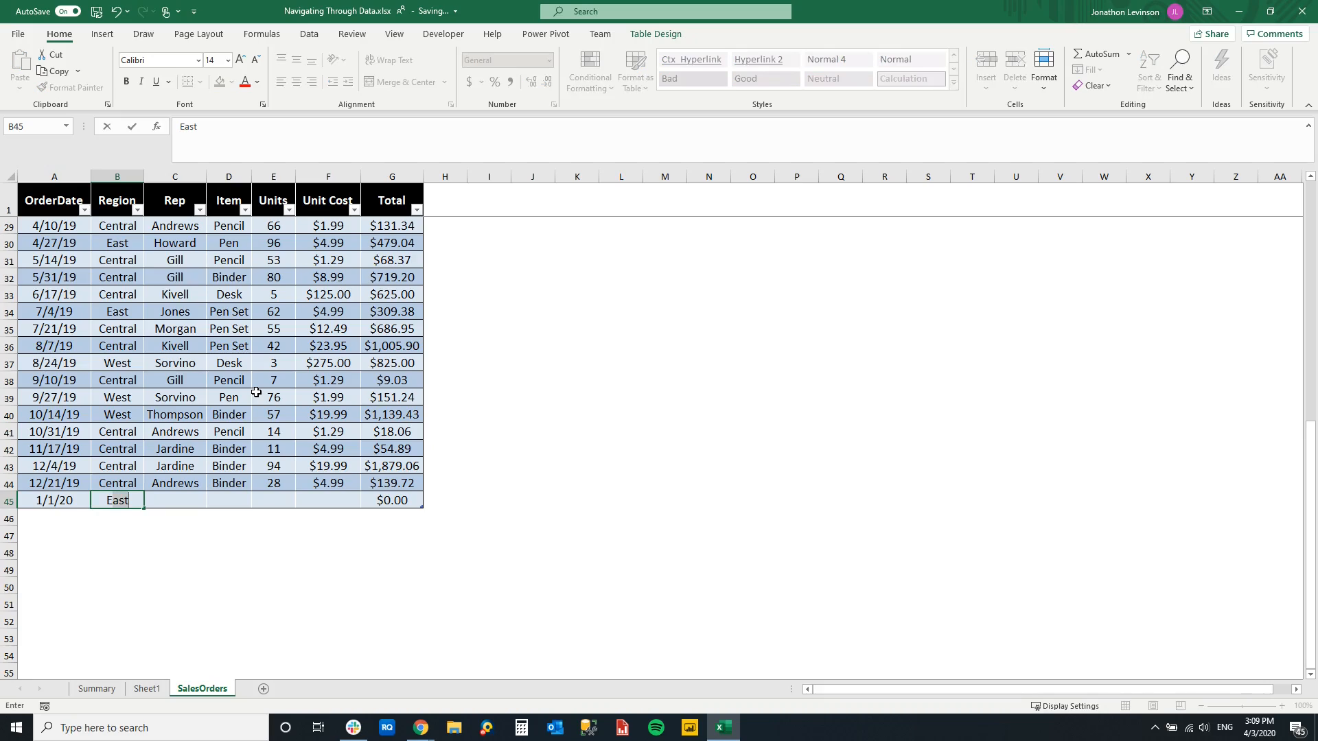
key("Tab")
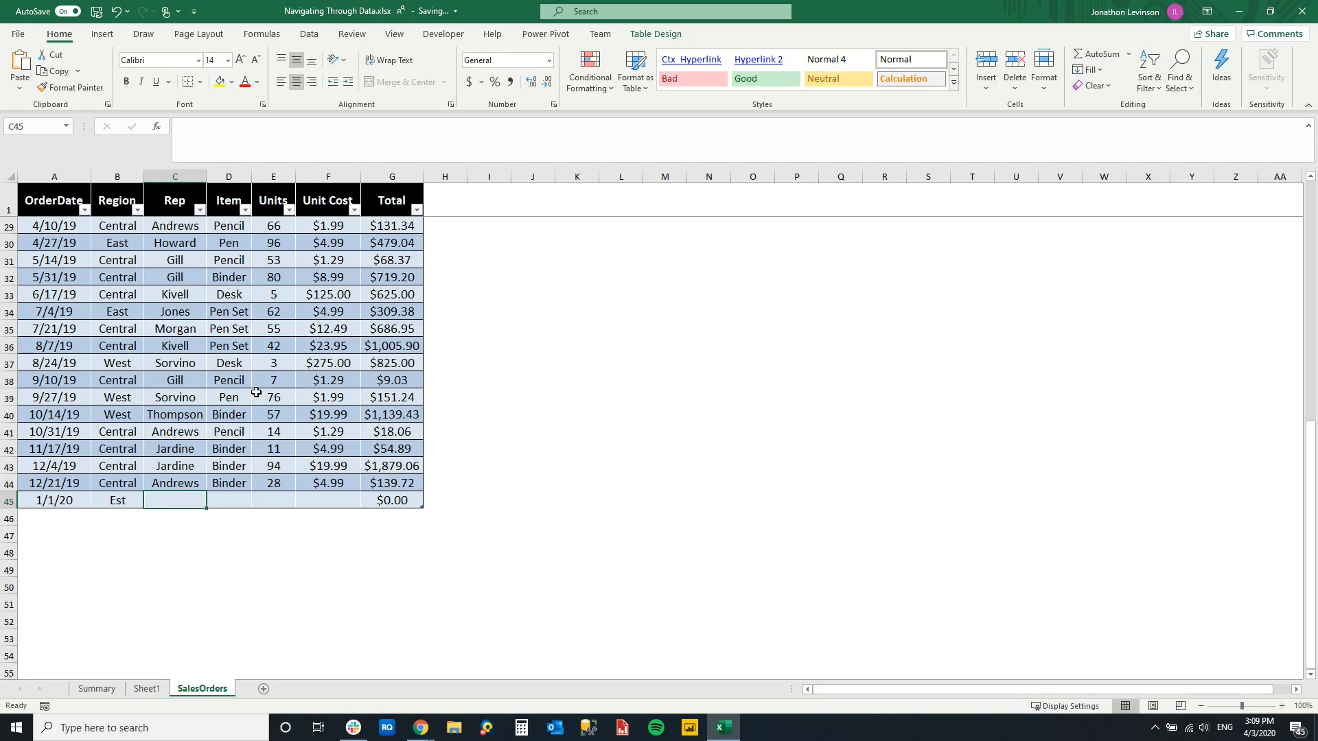
type("Levinson")
key("Tab")
type("Pencil")
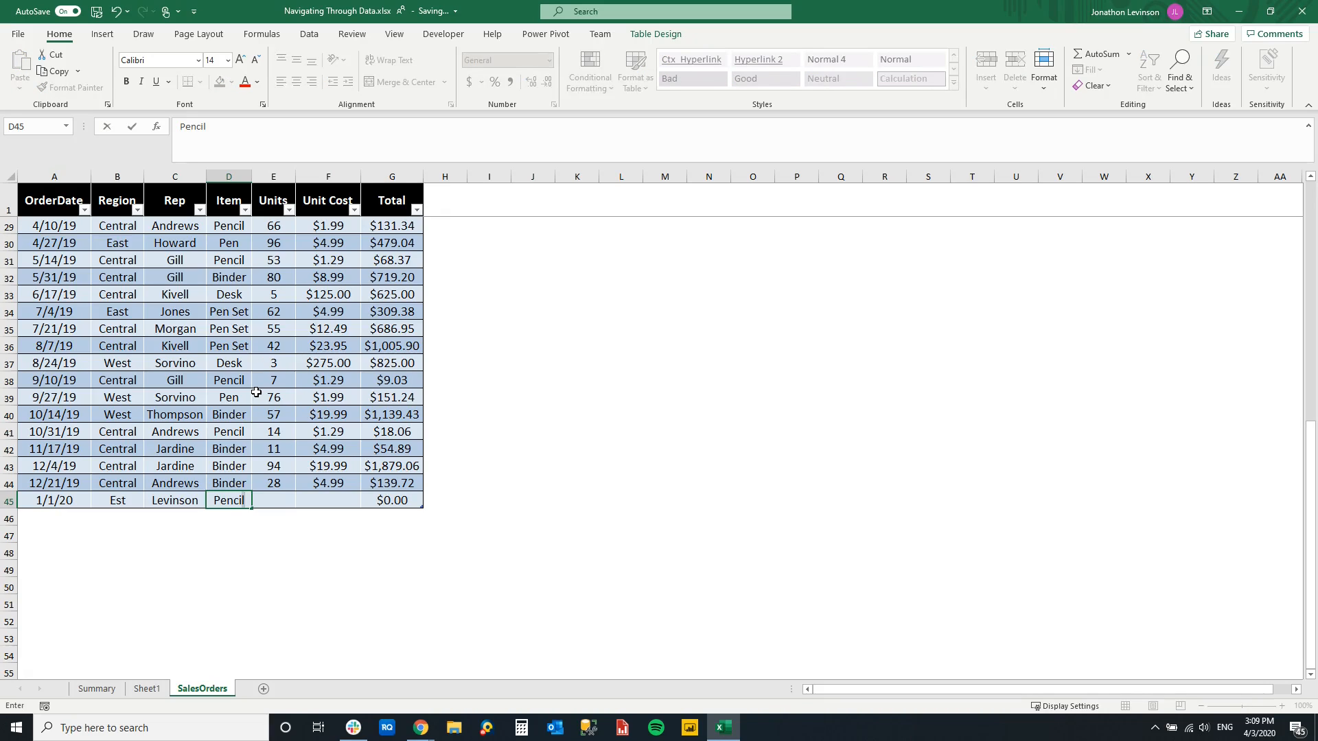
key("Tab")
type("30")
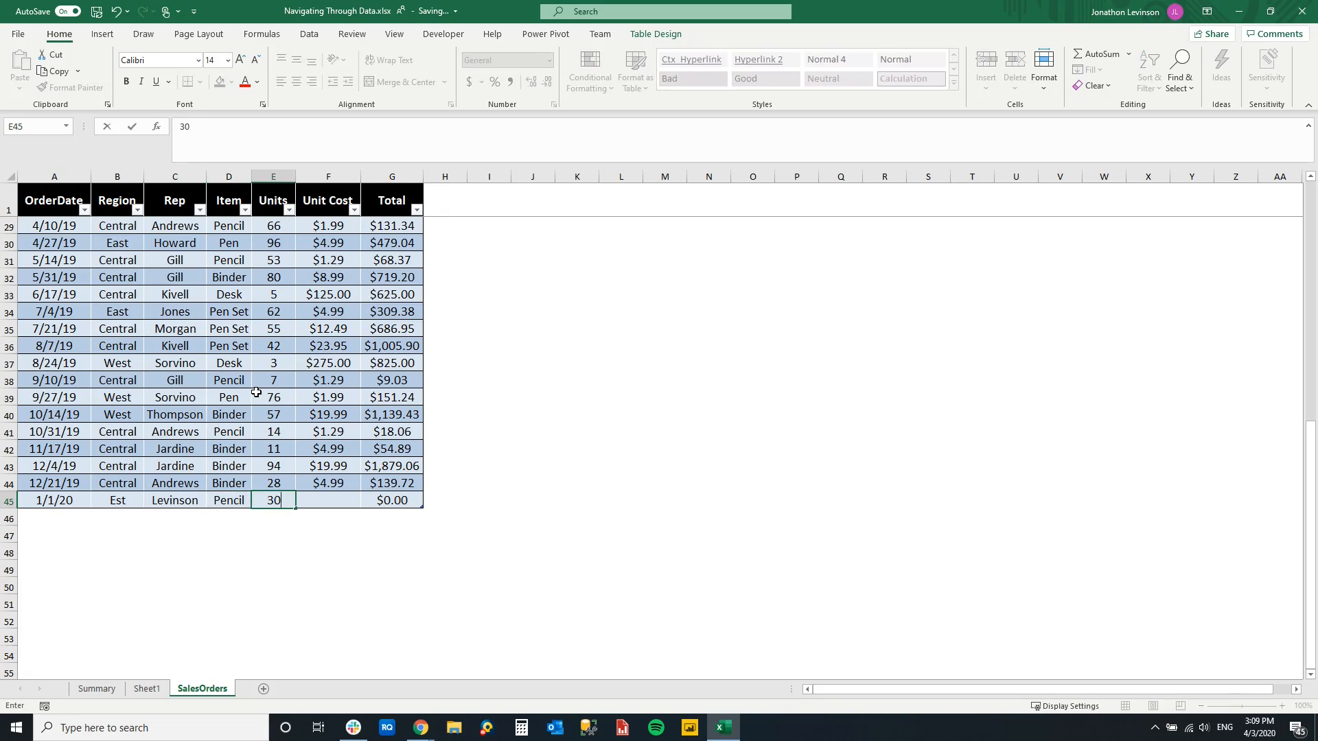
key("Tab")
type("9.99")
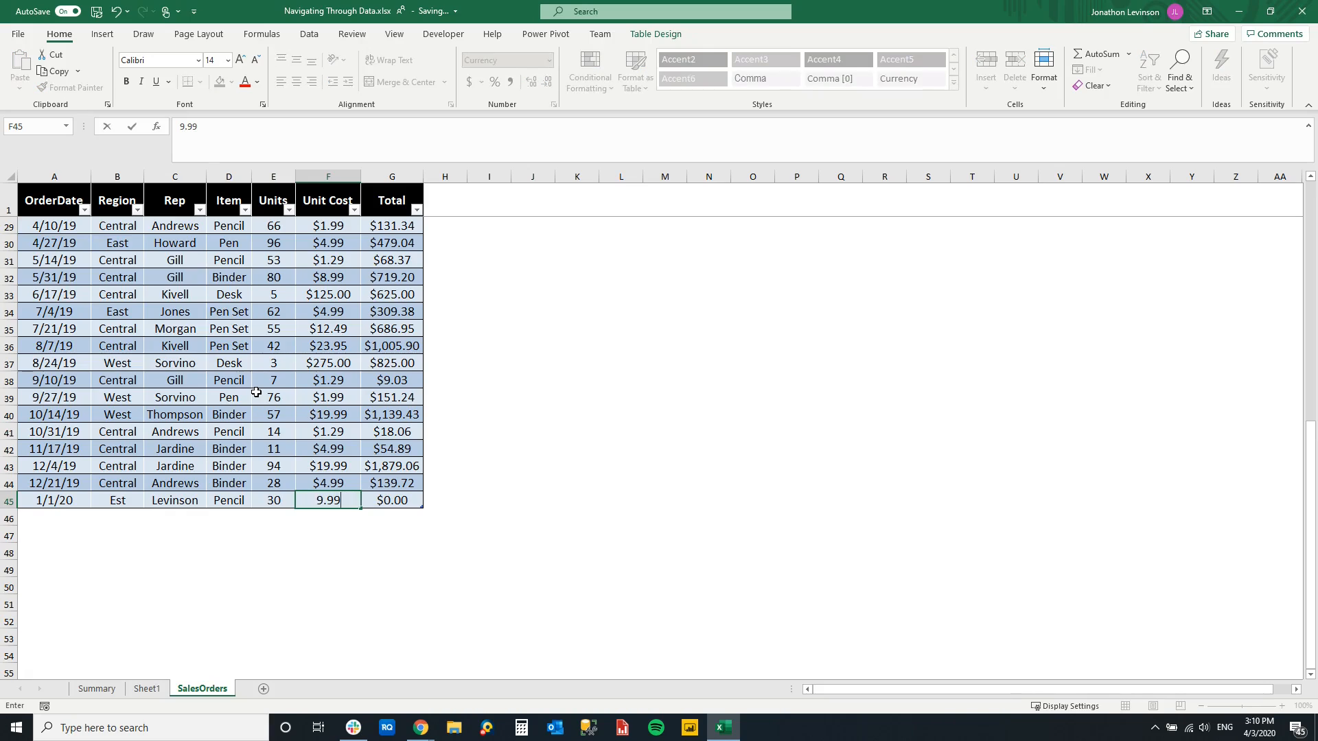
key("Tab")
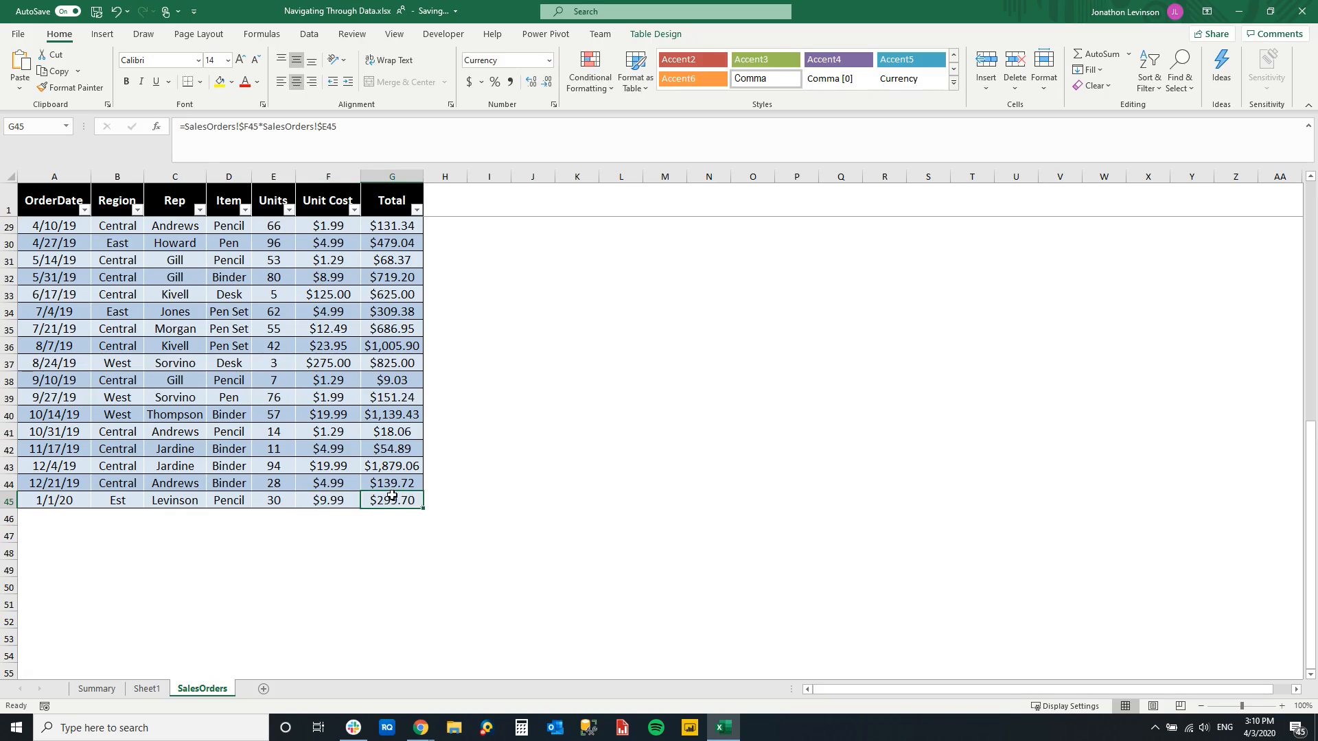
Step: Refresh the PivotTable on Sheet1 to include the new sales record
left_click(147, 689)
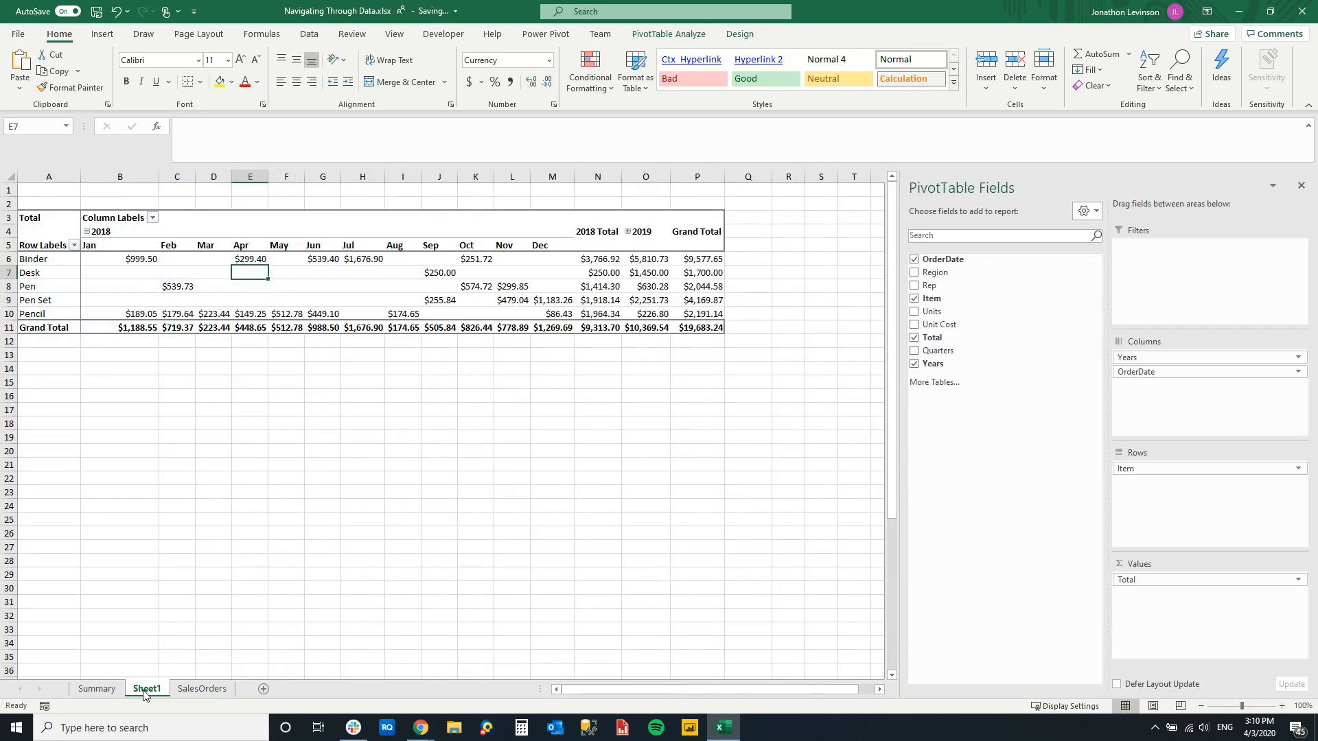
right_click(325, 273)
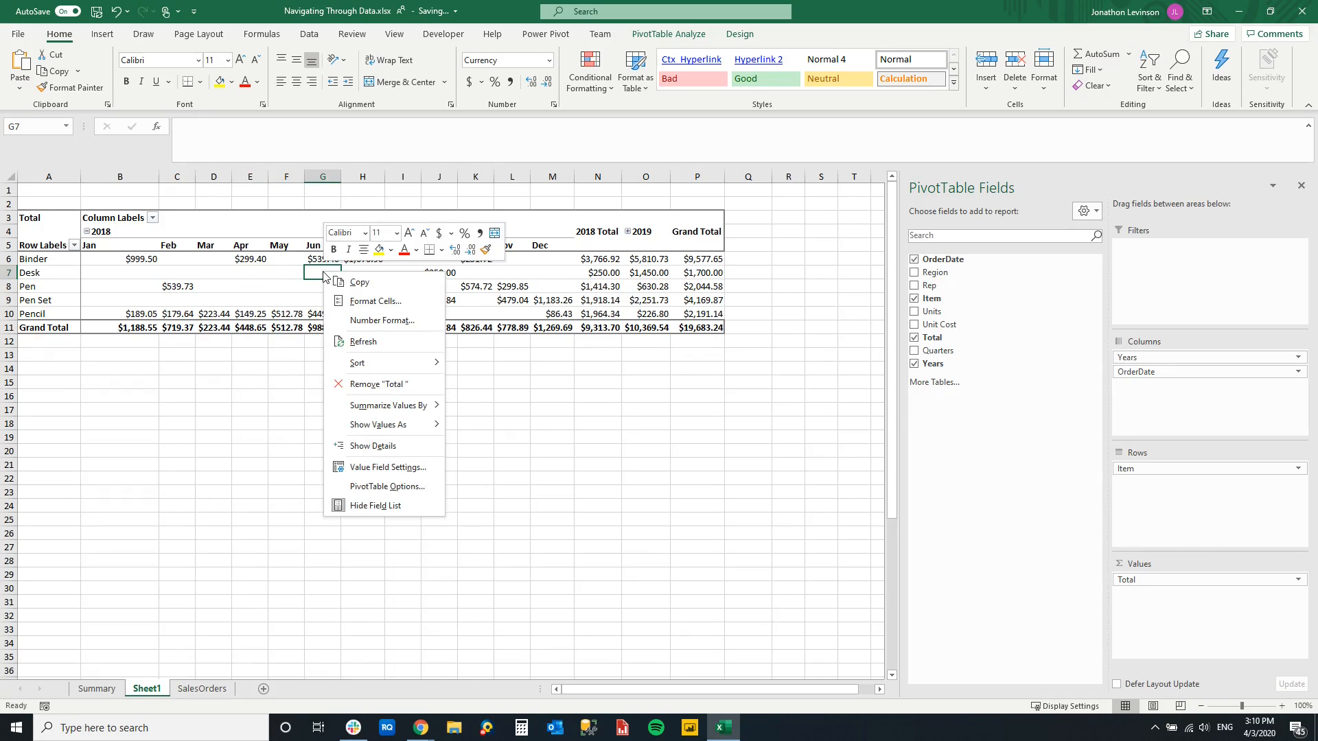
left_click(361, 344)
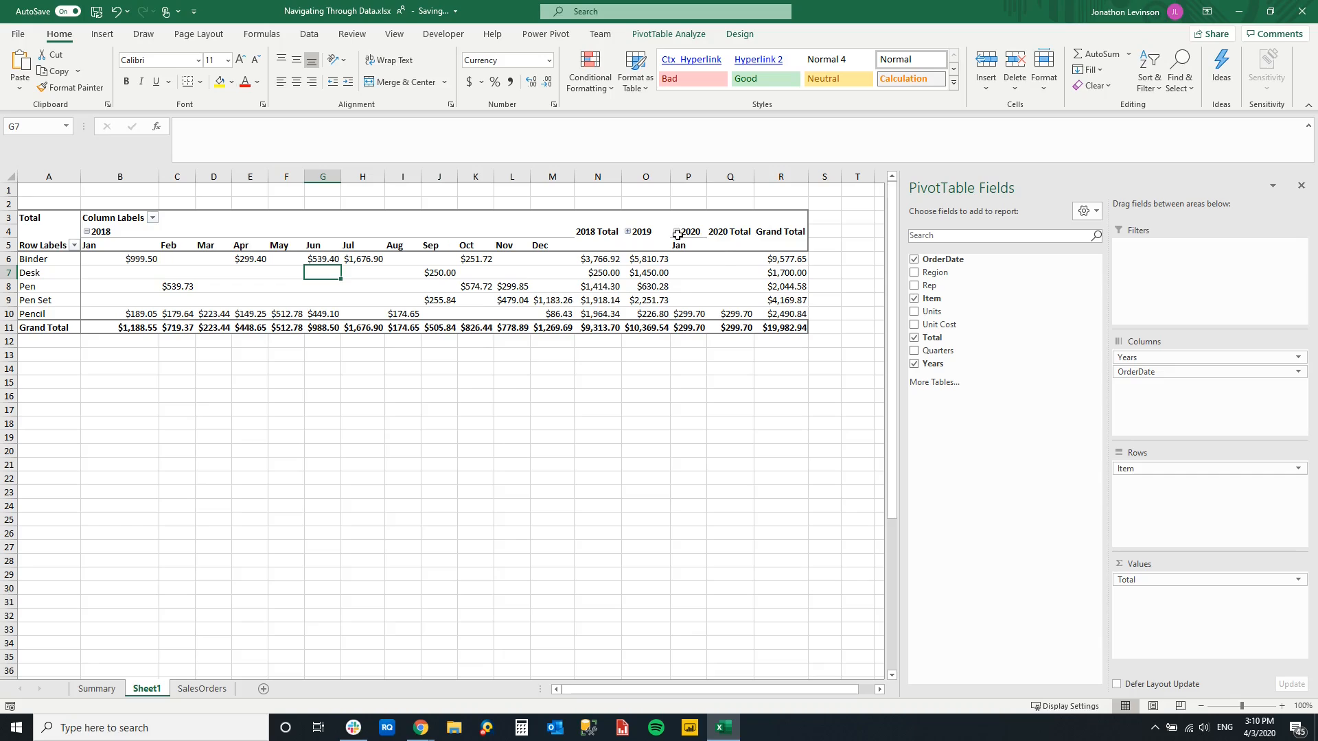
Step: Toggle the 2020 month detail closed and open, and inspect the 2020 total for Pencil
left_click(677, 234)
left_click(676, 232)
left_click(676, 232)
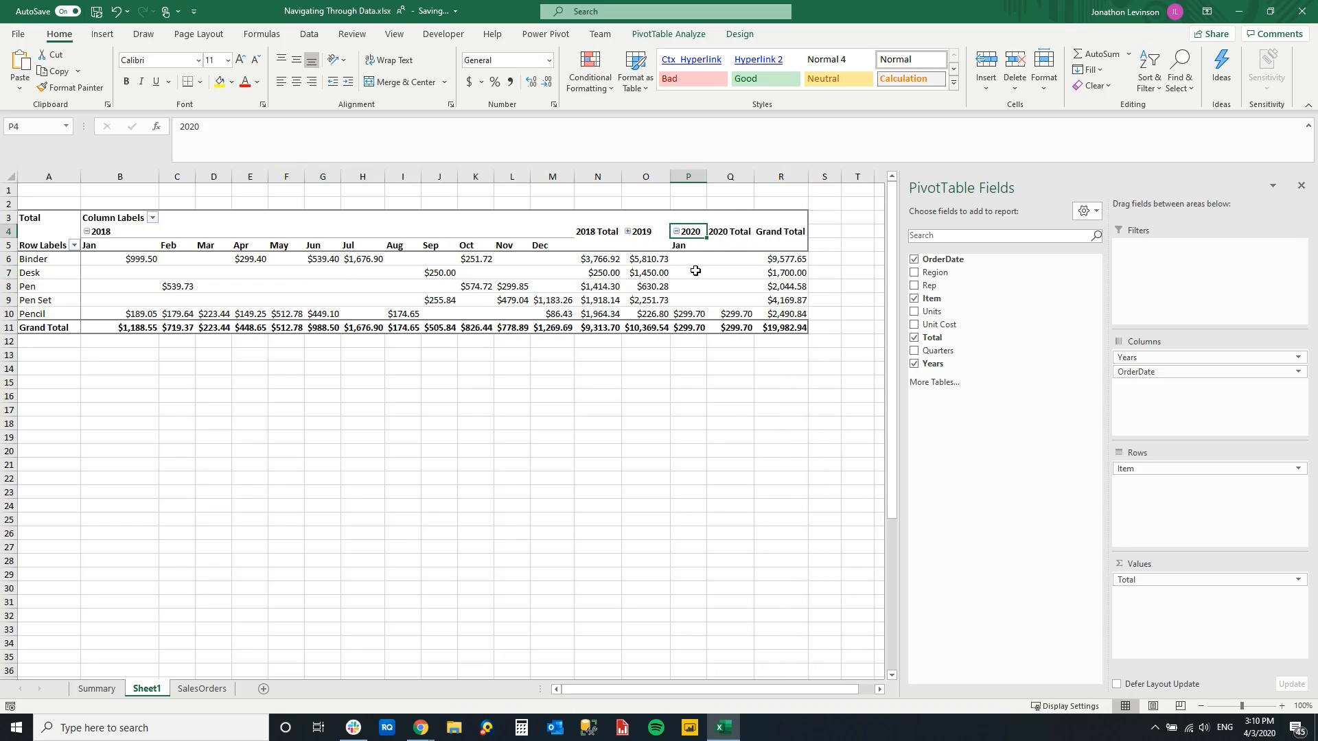
left_click(738, 316)
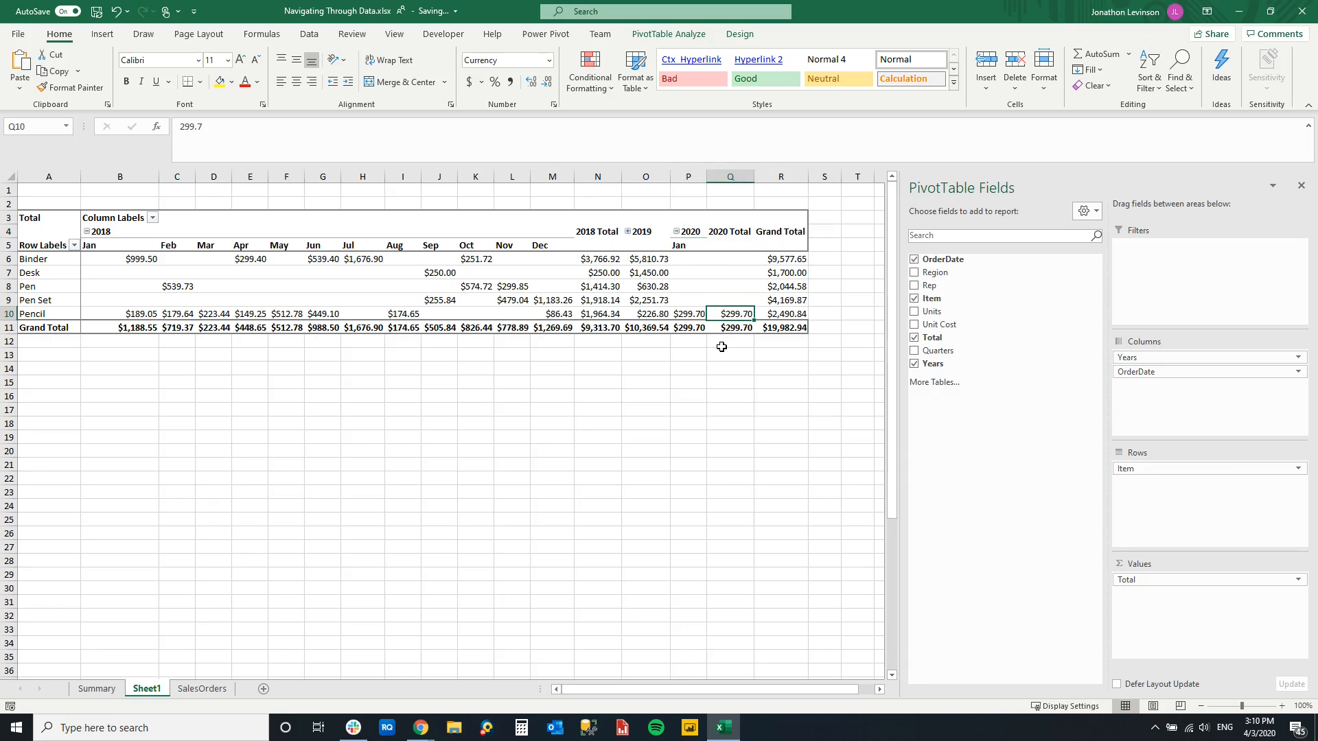
Step: Check which table the PivotTable uses as its data source and cancel without changing it
left_click(467, 287)
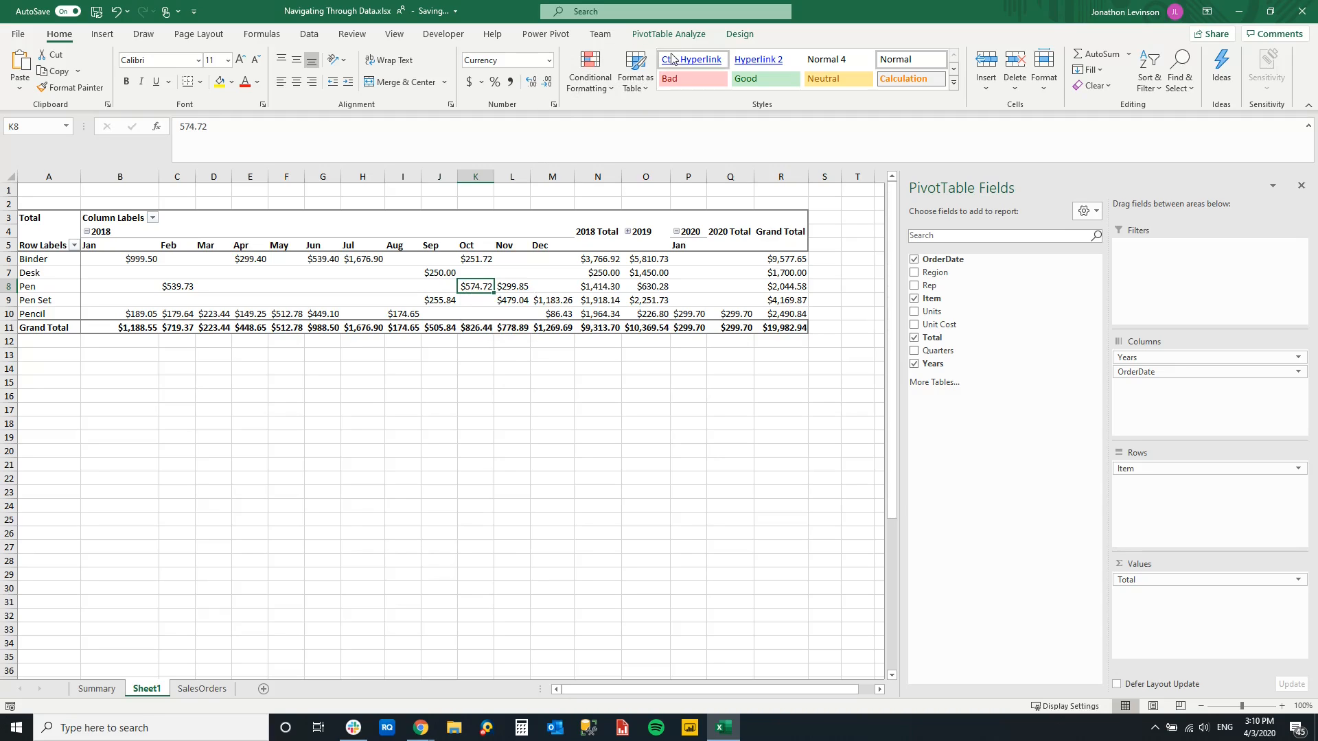
left_click(696, 37)
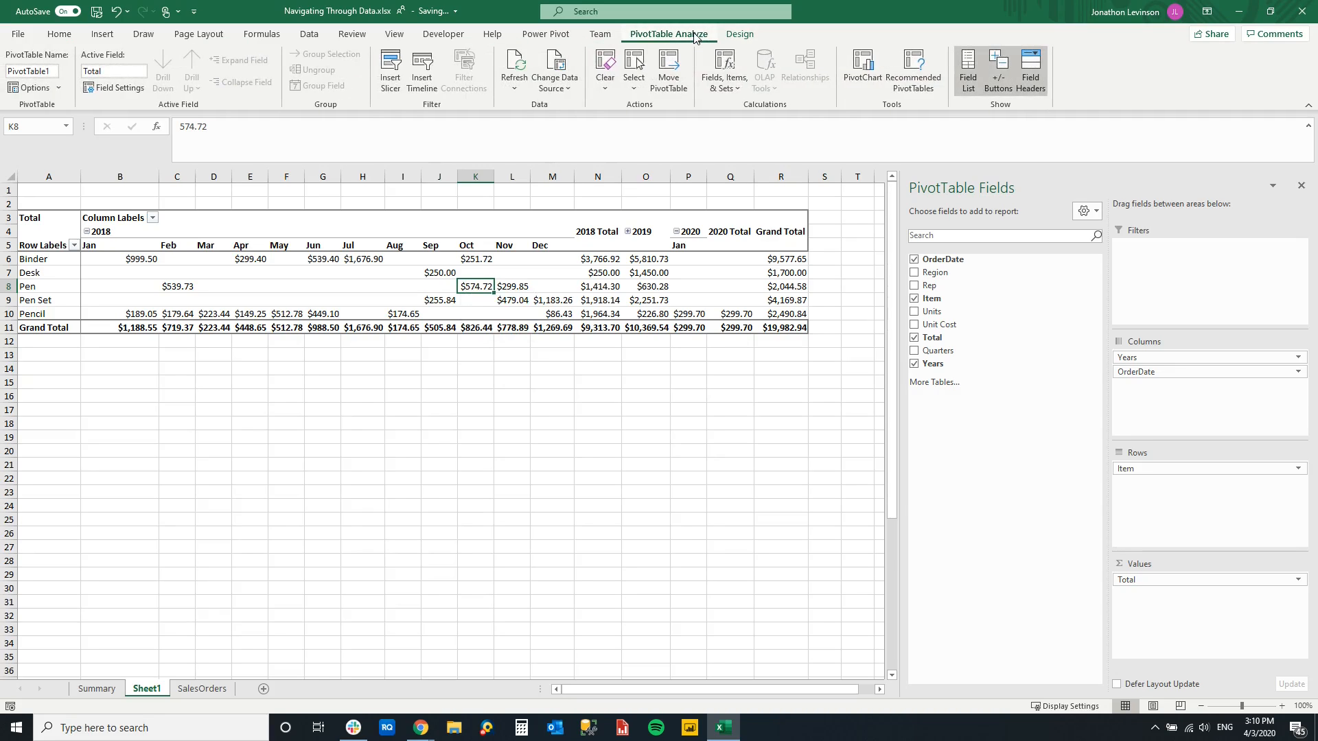
left_click(545, 62)
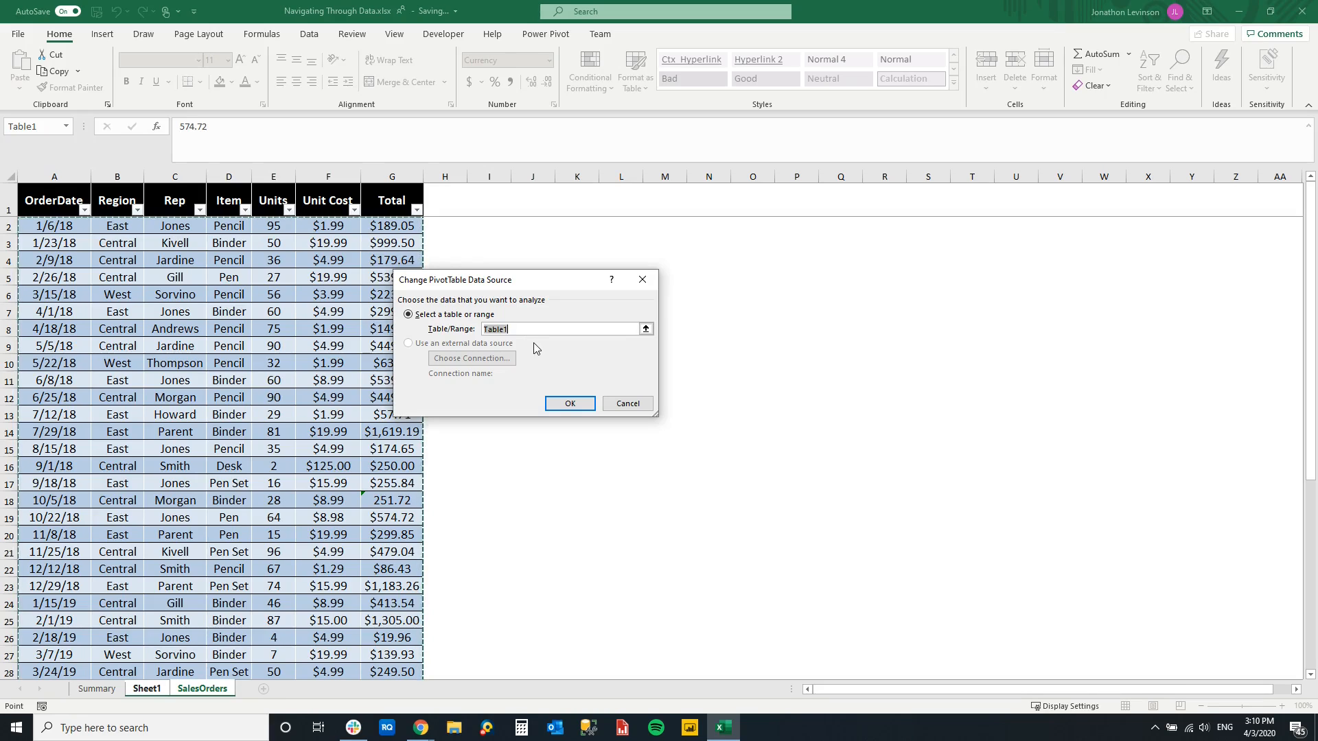
left_click(626, 405)
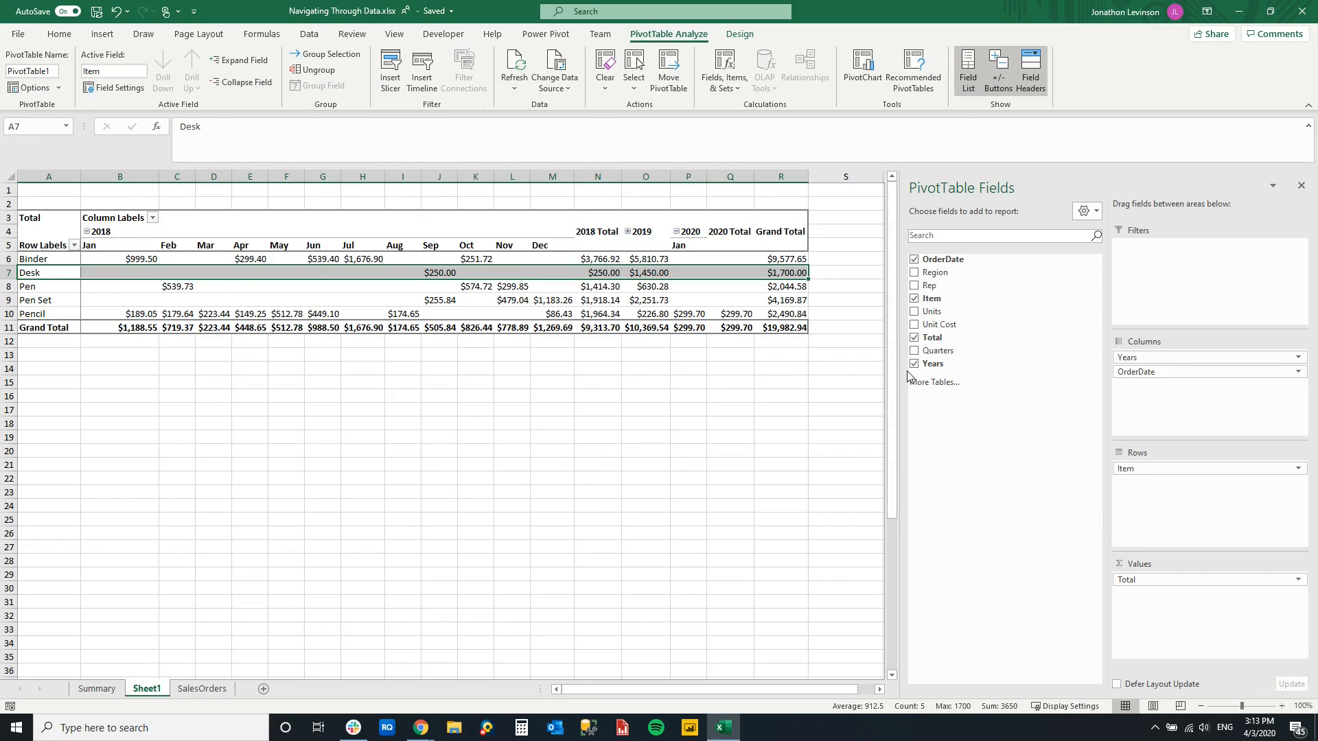
Step: Add Total to the PivotTable values a second time, summarized by Average and named "Ave Sales"
left_click_drag(935, 337, 1201, 618)
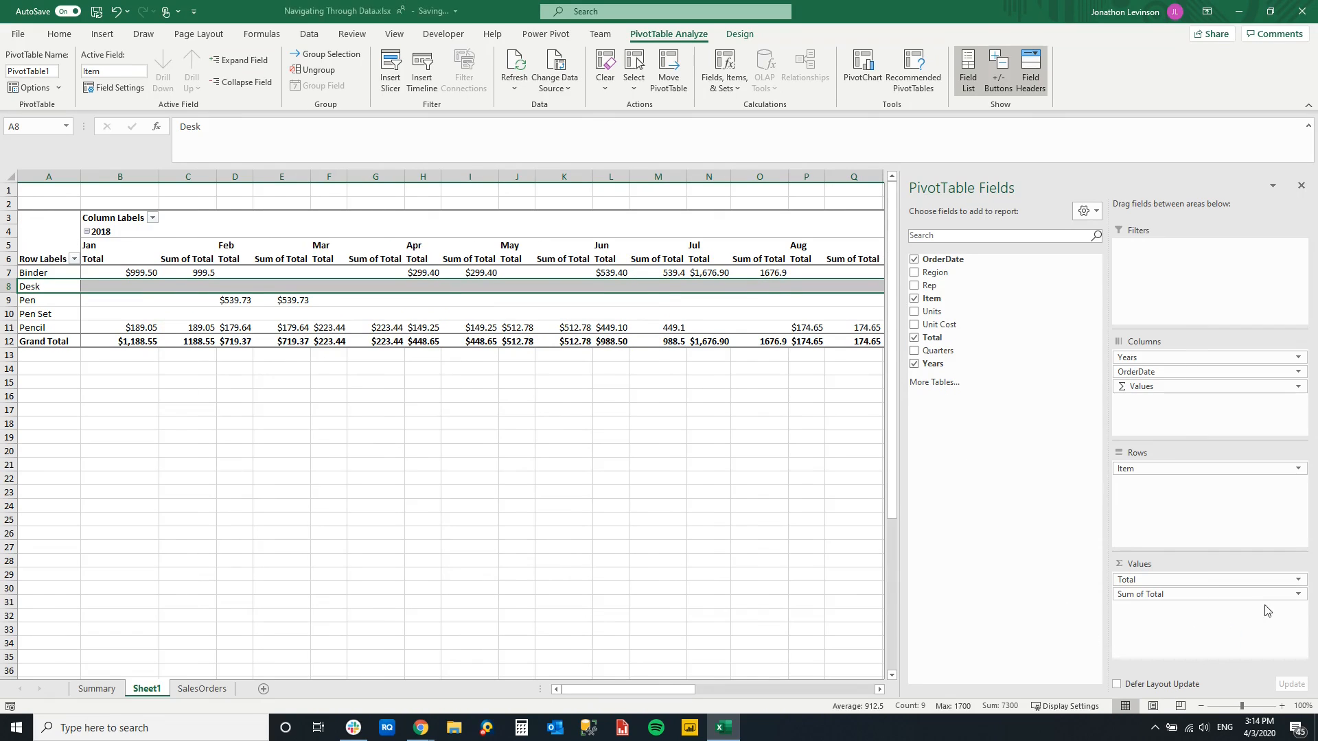
left_click(1297, 595)
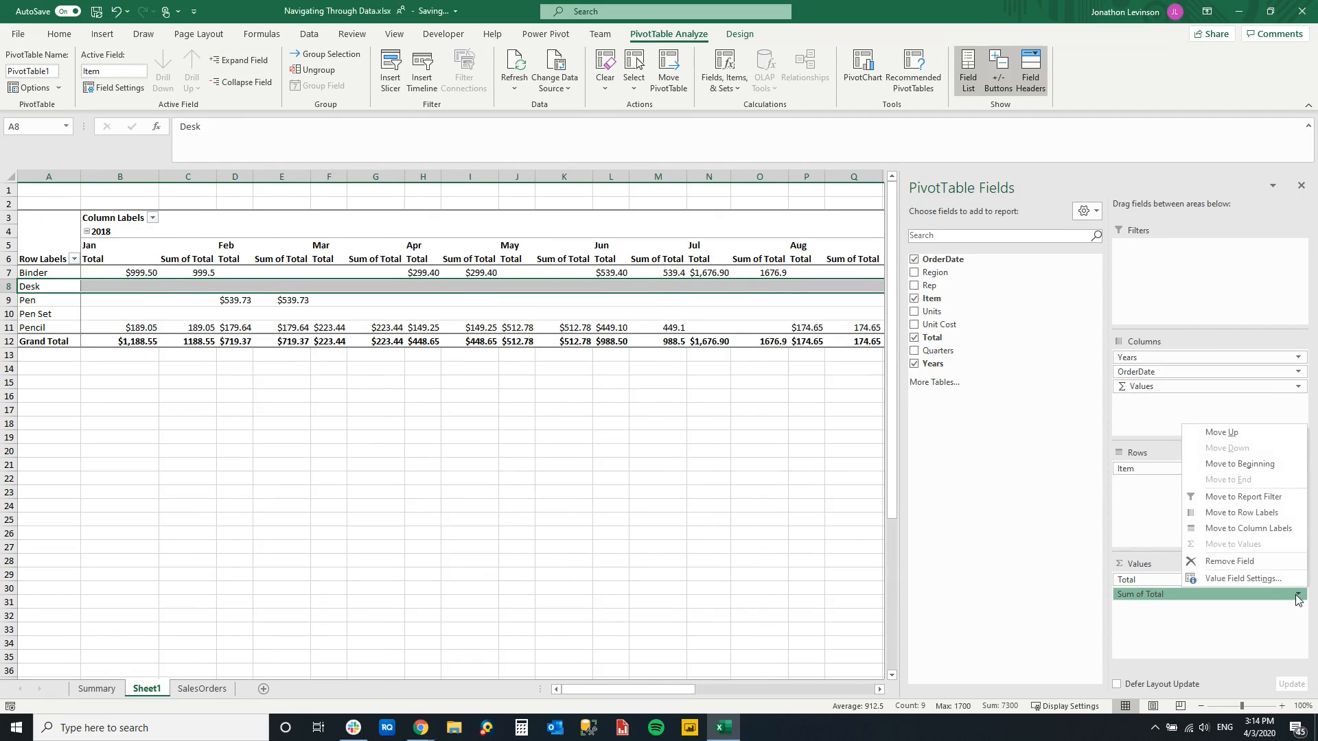
left_click(1219, 579)
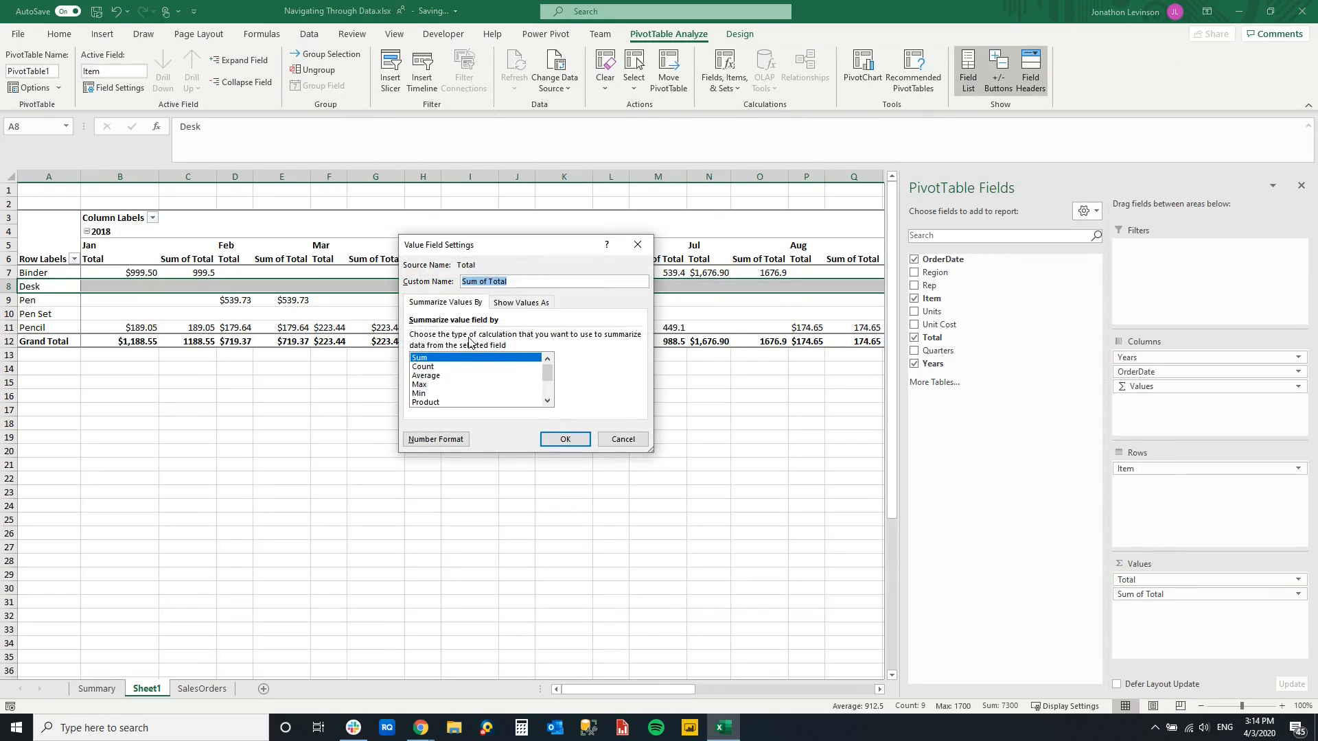
left_click(433, 376)
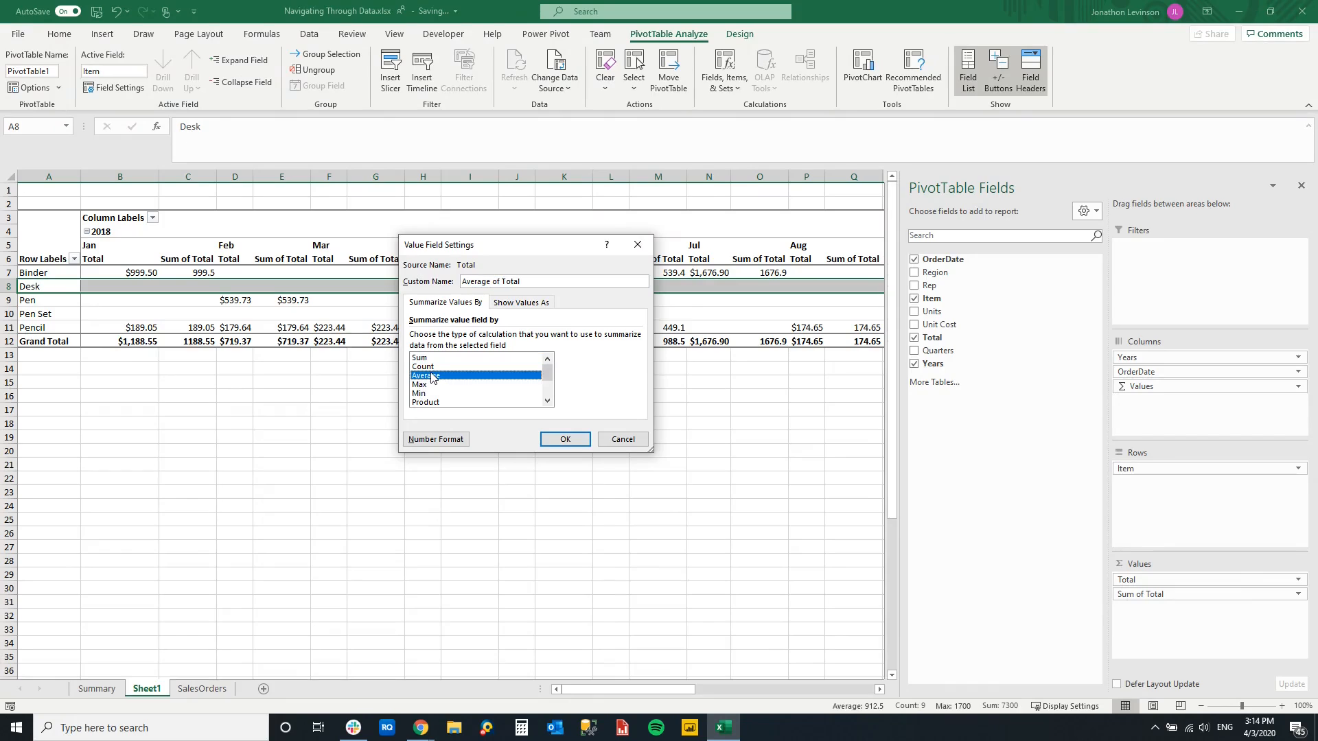
left_click(493, 282)
left_click_drag(529, 281, 418, 282)
type("Ave Sales")
left_click(564, 439)
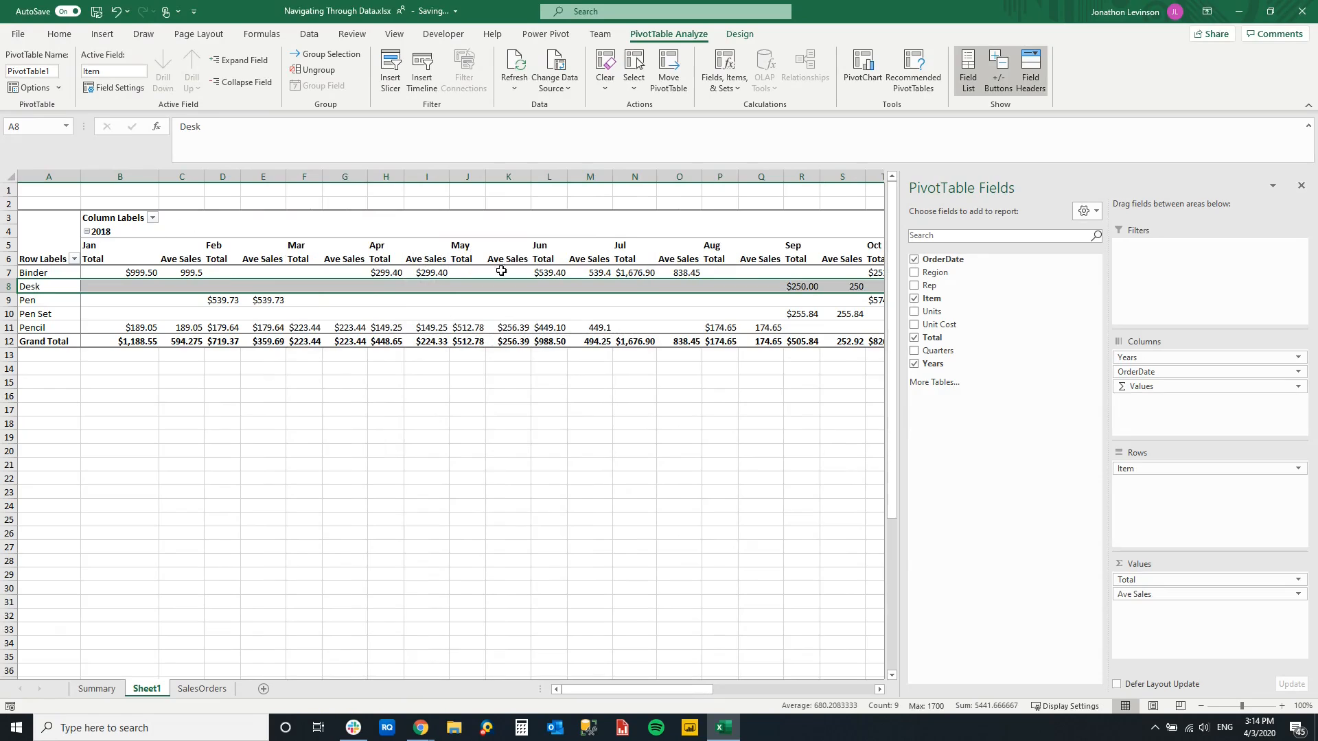
Step: Compare the Total and Ave Sales figures in the Binder row for June and July 2018
left_click(549, 272)
left_click(638, 271)
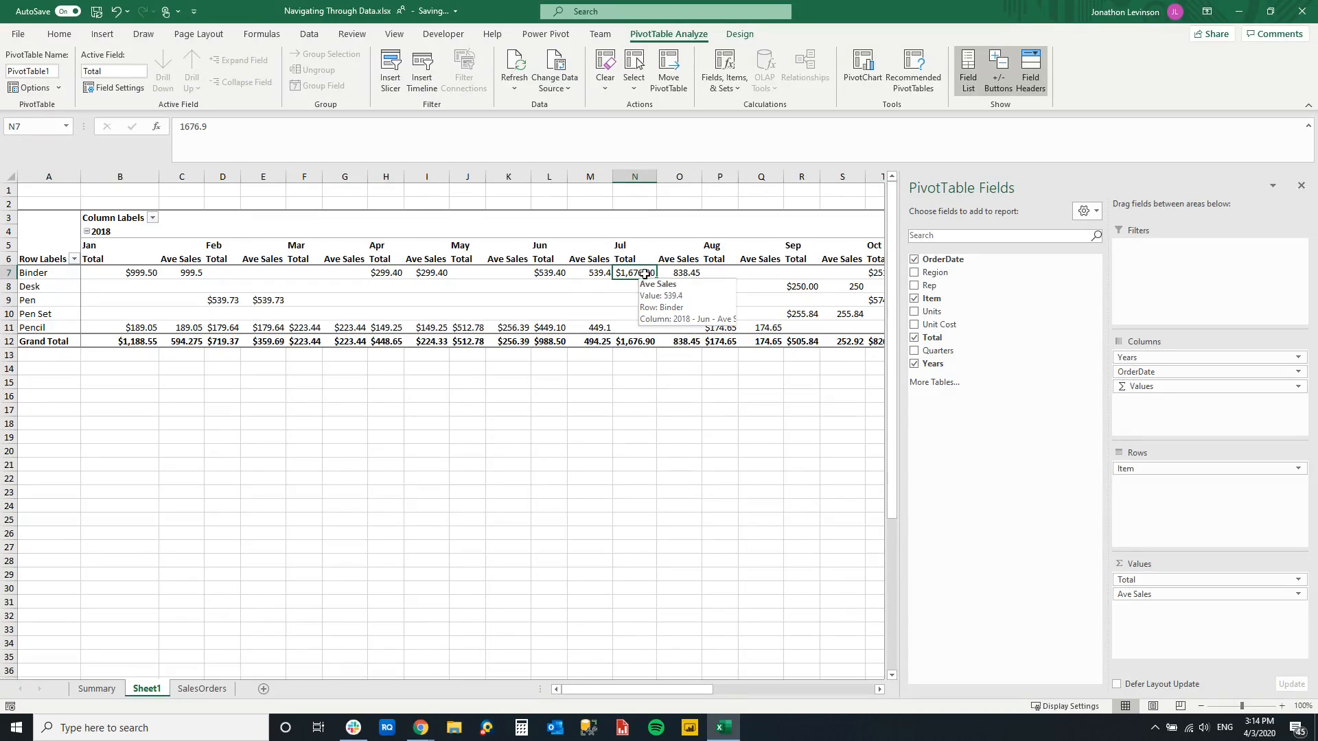
left_click_drag(680, 262, 683, 272)
left_click(683, 272)
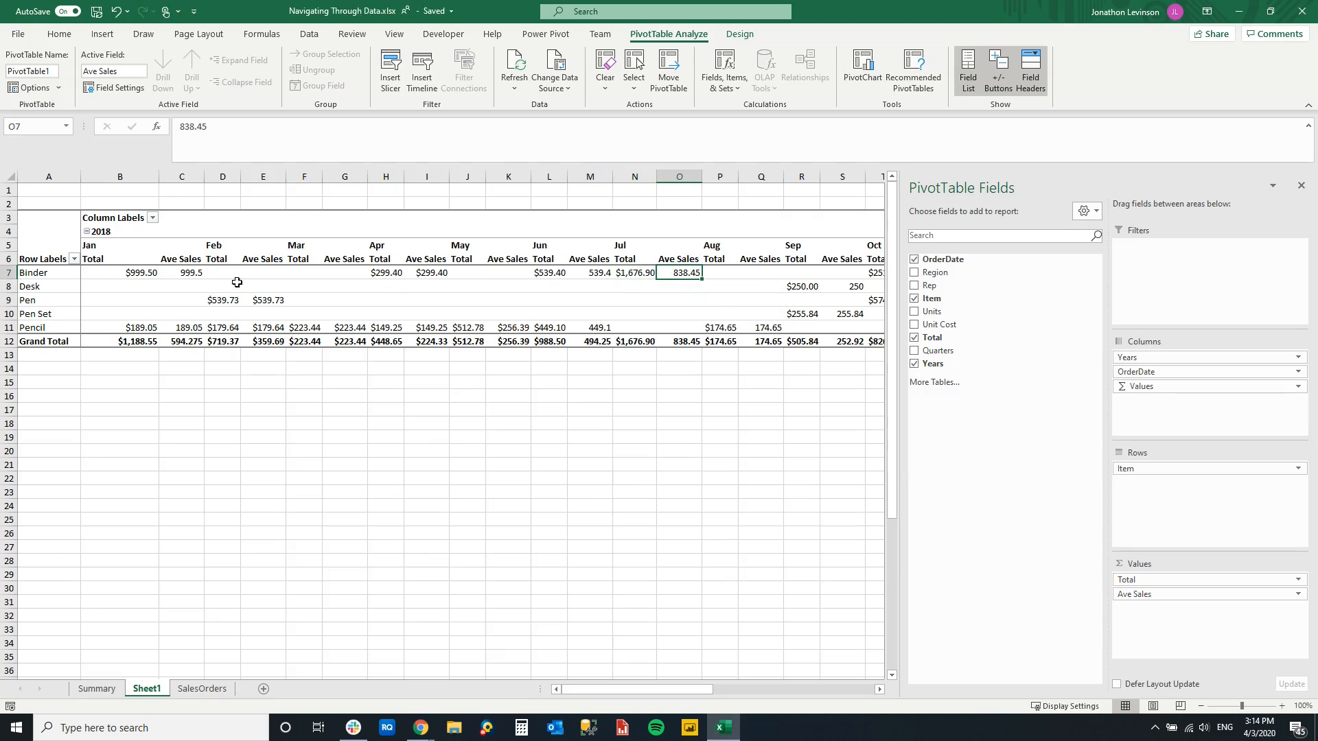
left_click(47, 276)
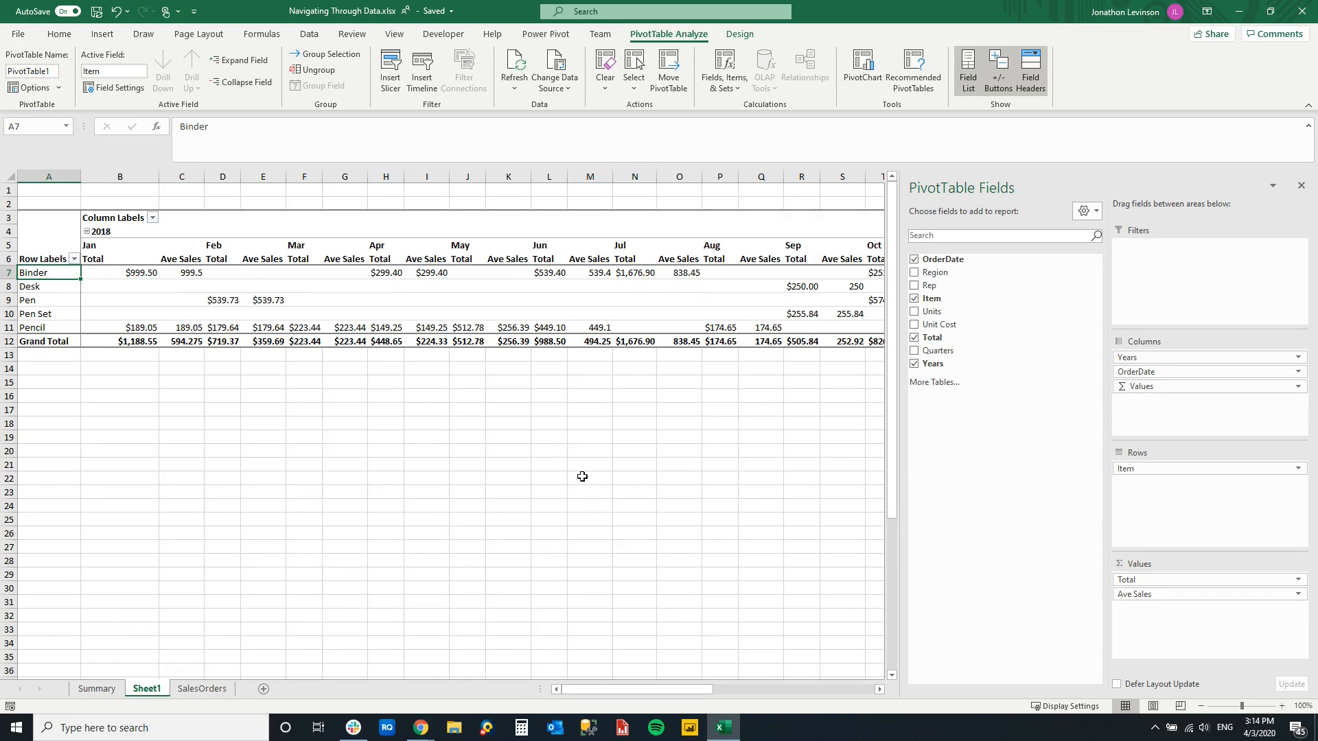
Step: Remove Total and Ave Sales from the PivotTable values and add Units in their place
left_click_drag(1183, 582, 724, 484)
left_click_drag(1136, 587, 923, 592)
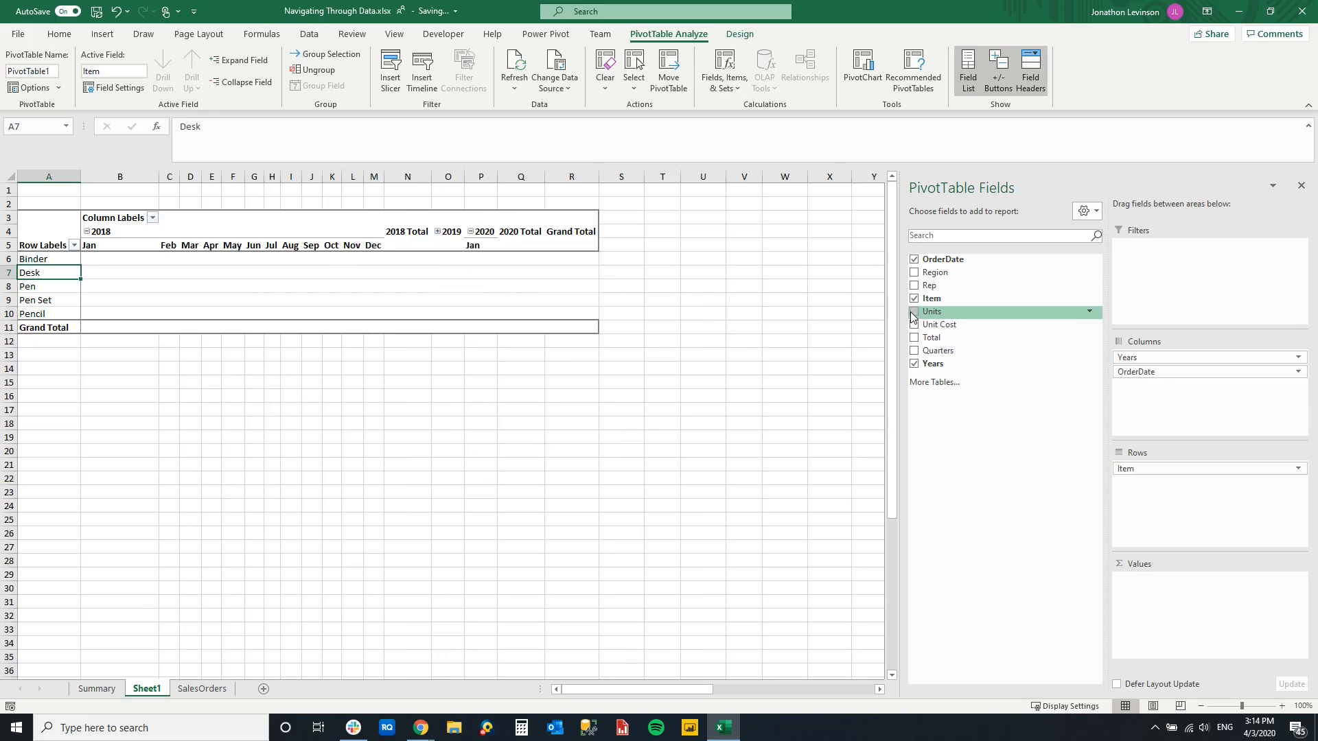
left_click_drag(916, 314, 1205, 609)
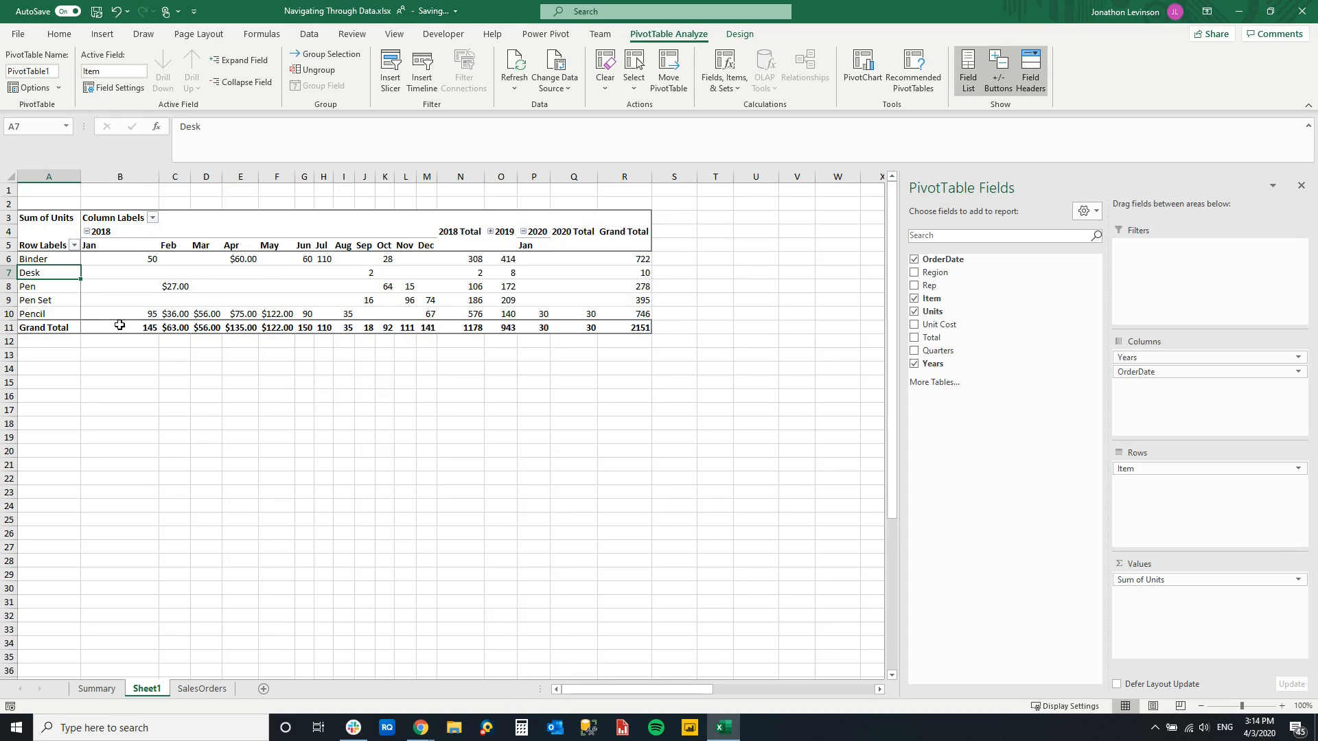
Step: Format the Sum of Units values as Number with 0 decimal places
left_click(1298, 580)
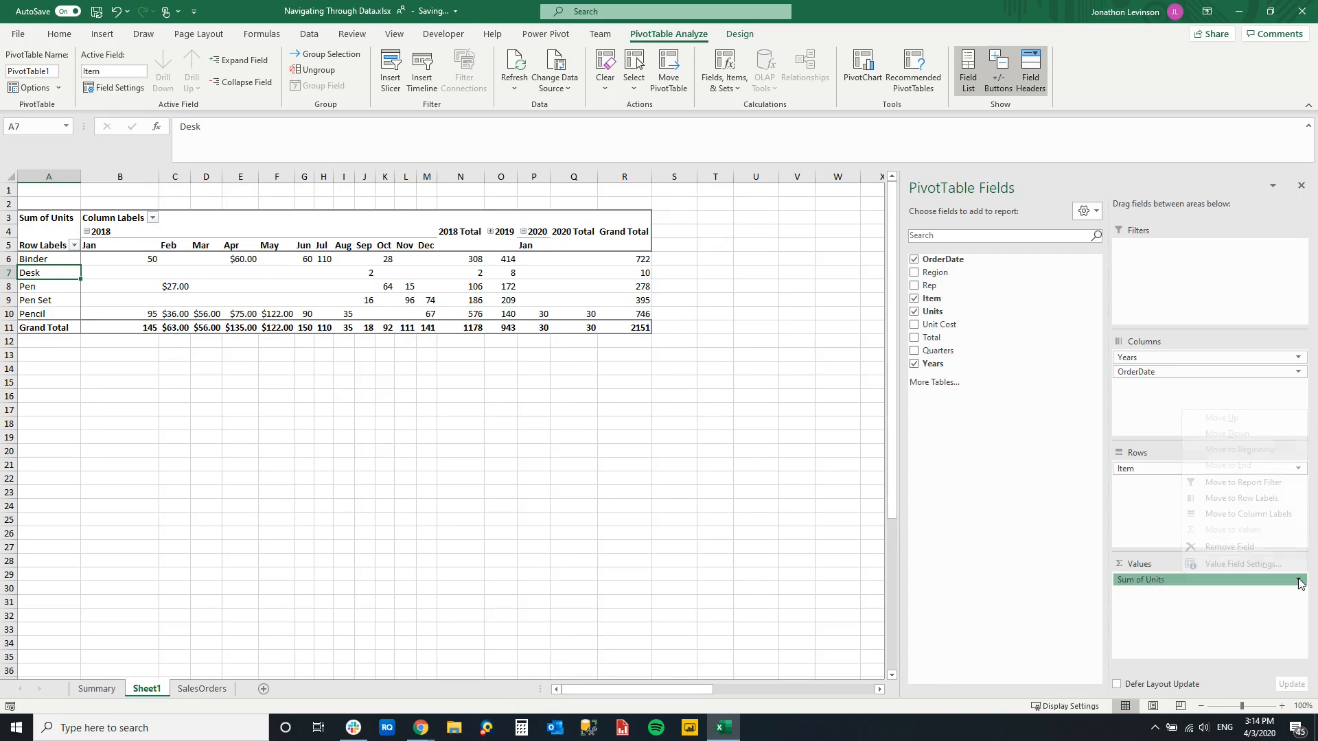
left_click(1244, 564)
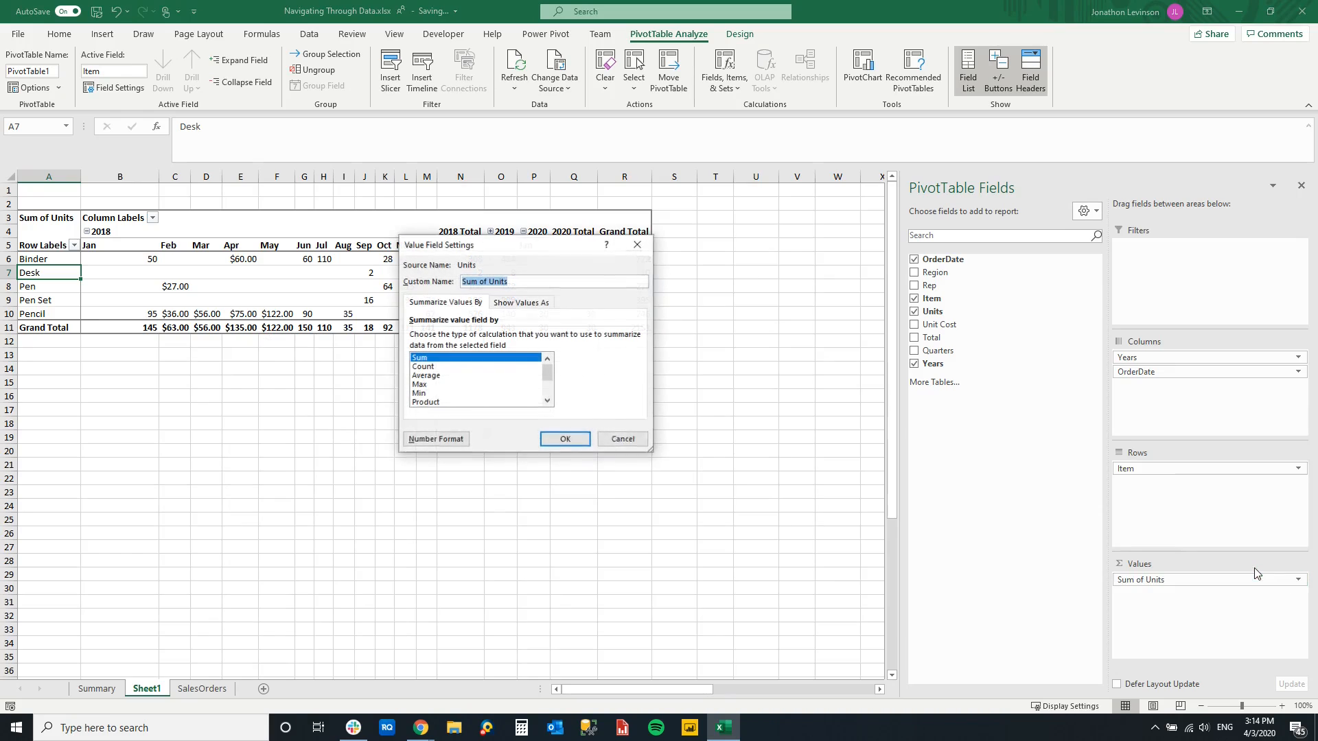
left_click(435, 438)
left_click(372, 251)
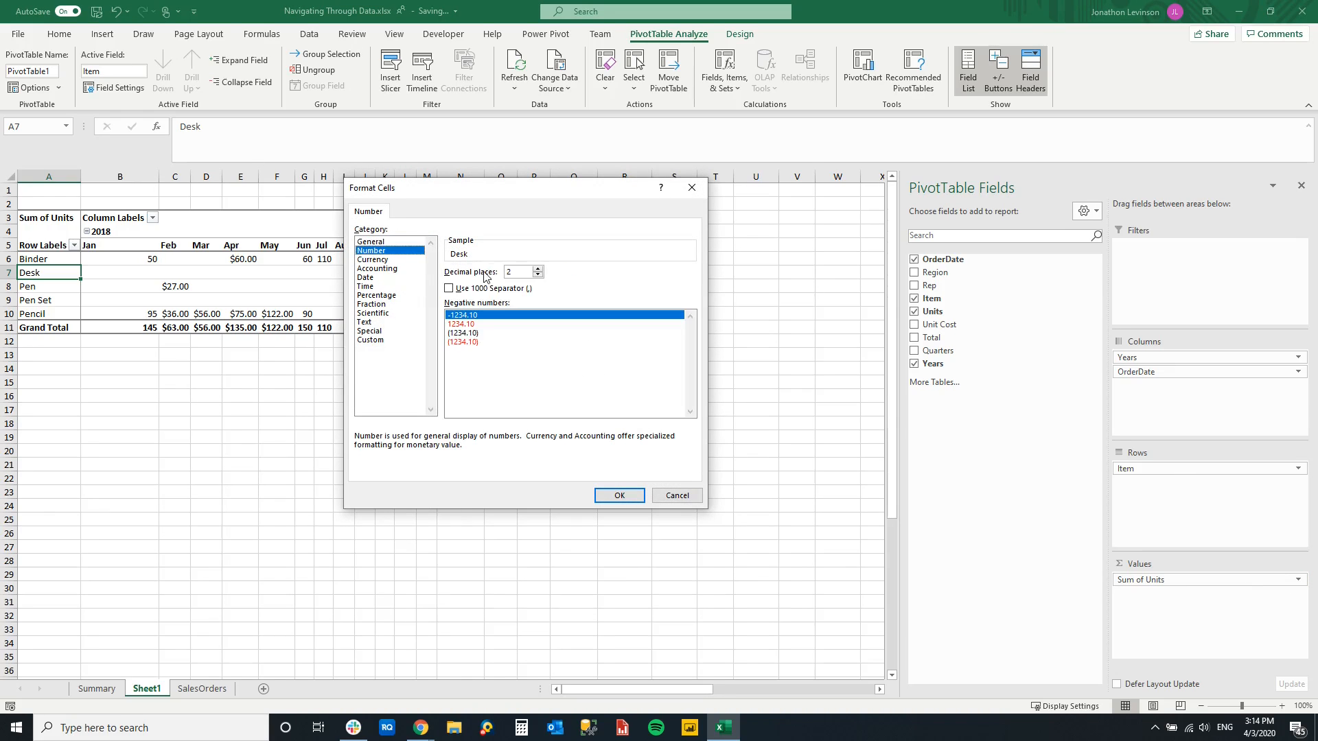
left_click(538, 276)
left_click(538, 276)
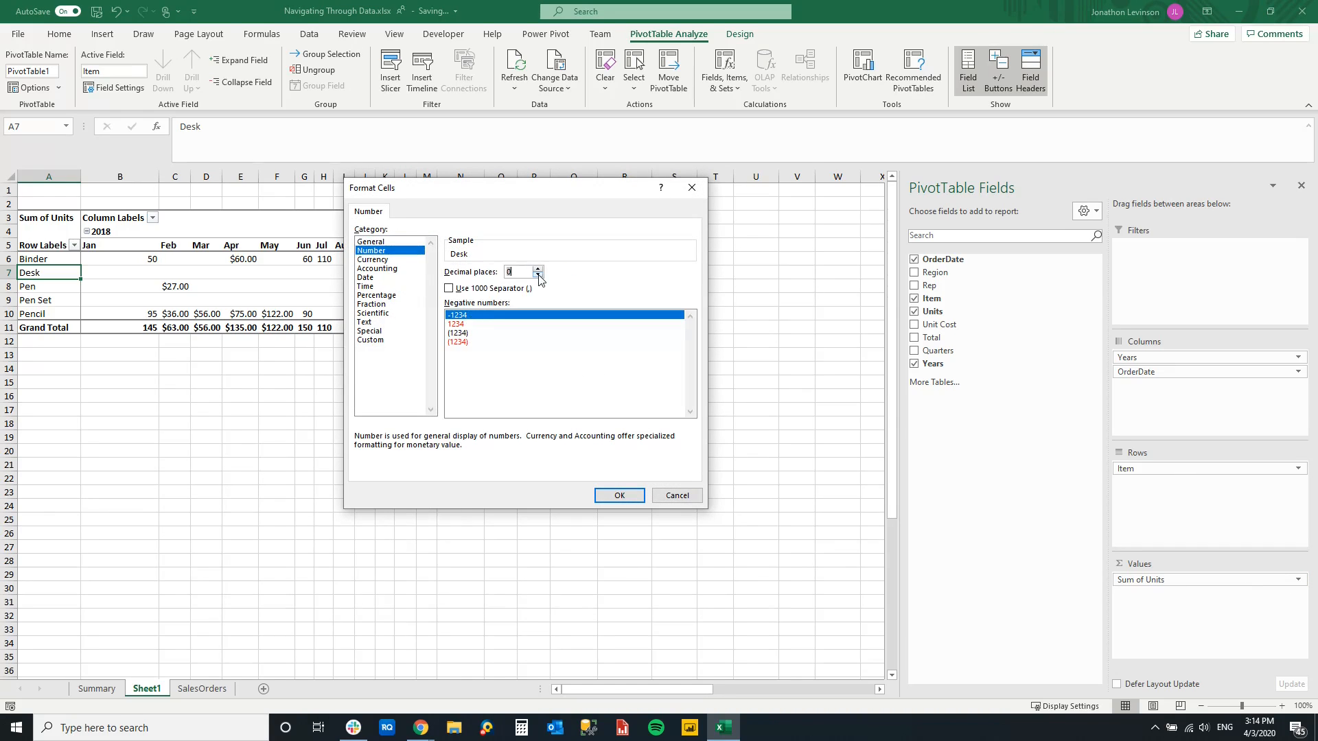
left_click(619, 495)
left_click(568, 439)
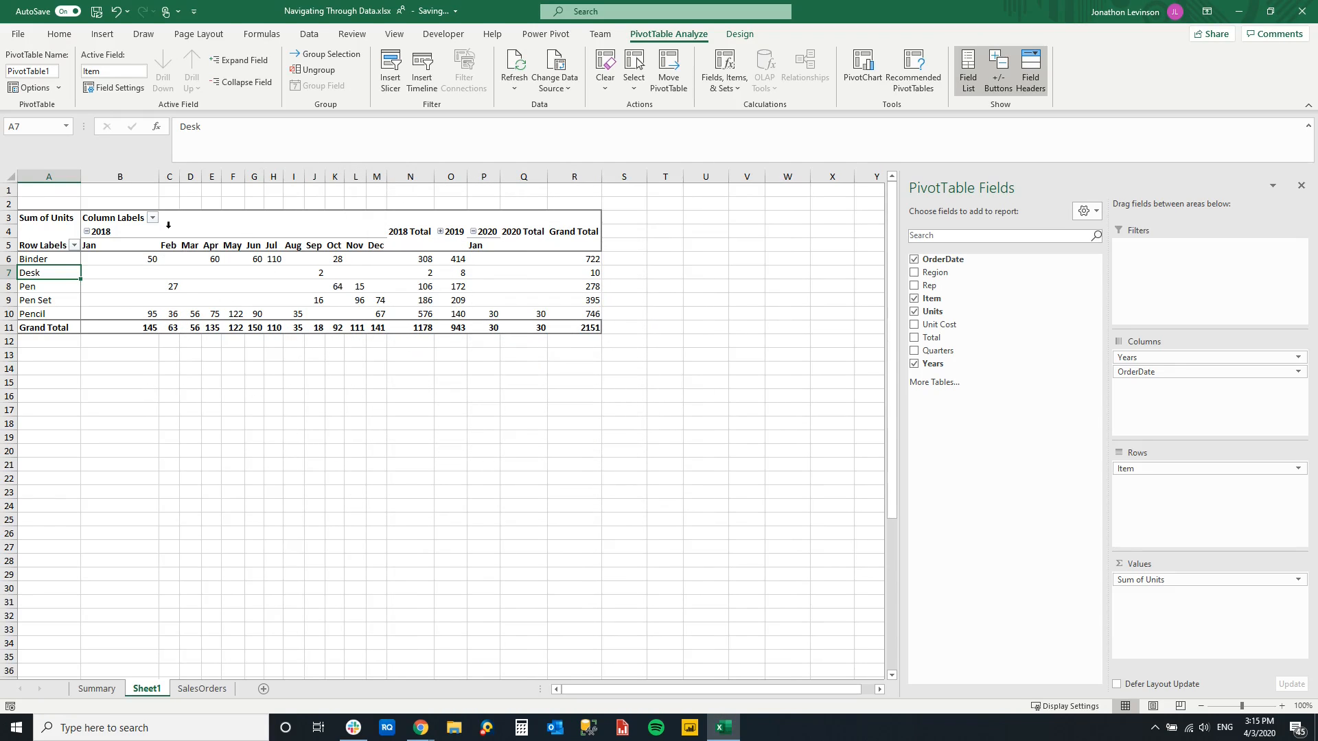
Step: Add Units to the PivotTable values a second time and show it as % of Grand Total
mouse_move(174, 288)
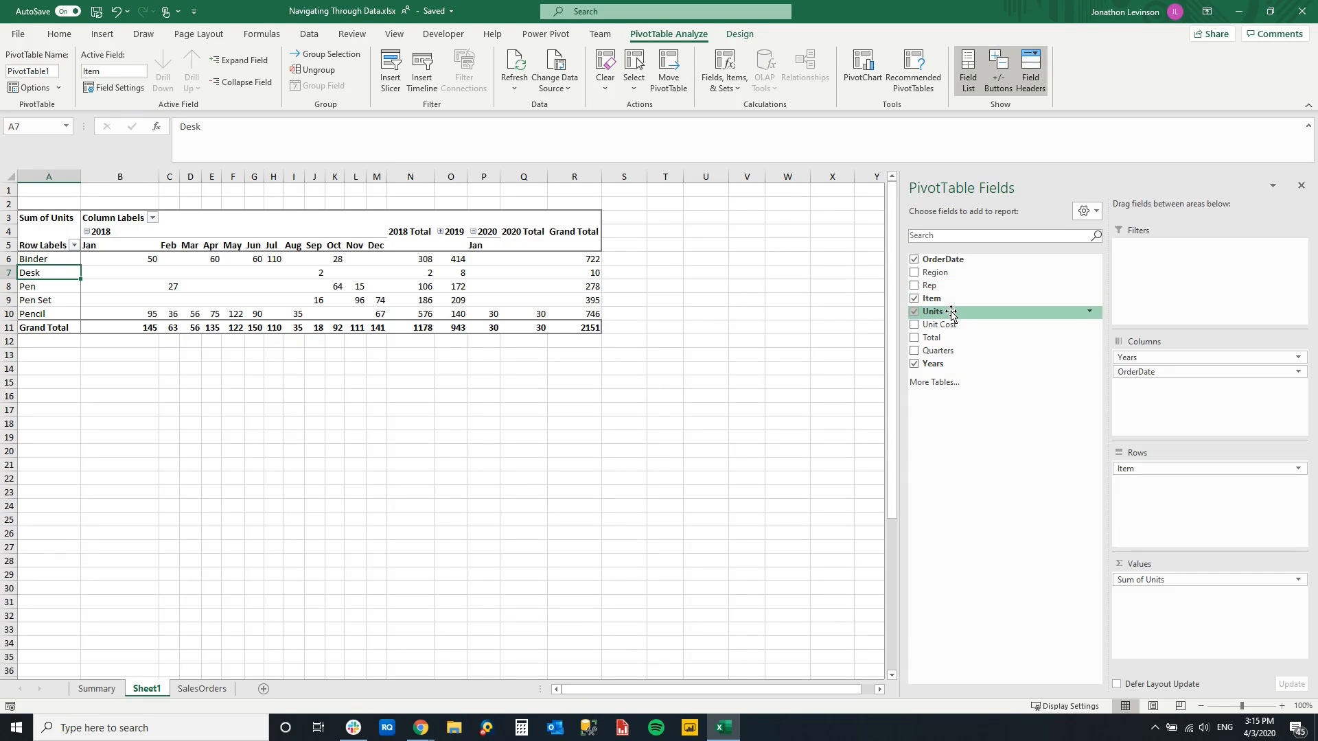
left_click_drag(952, 314, 1189, 620)
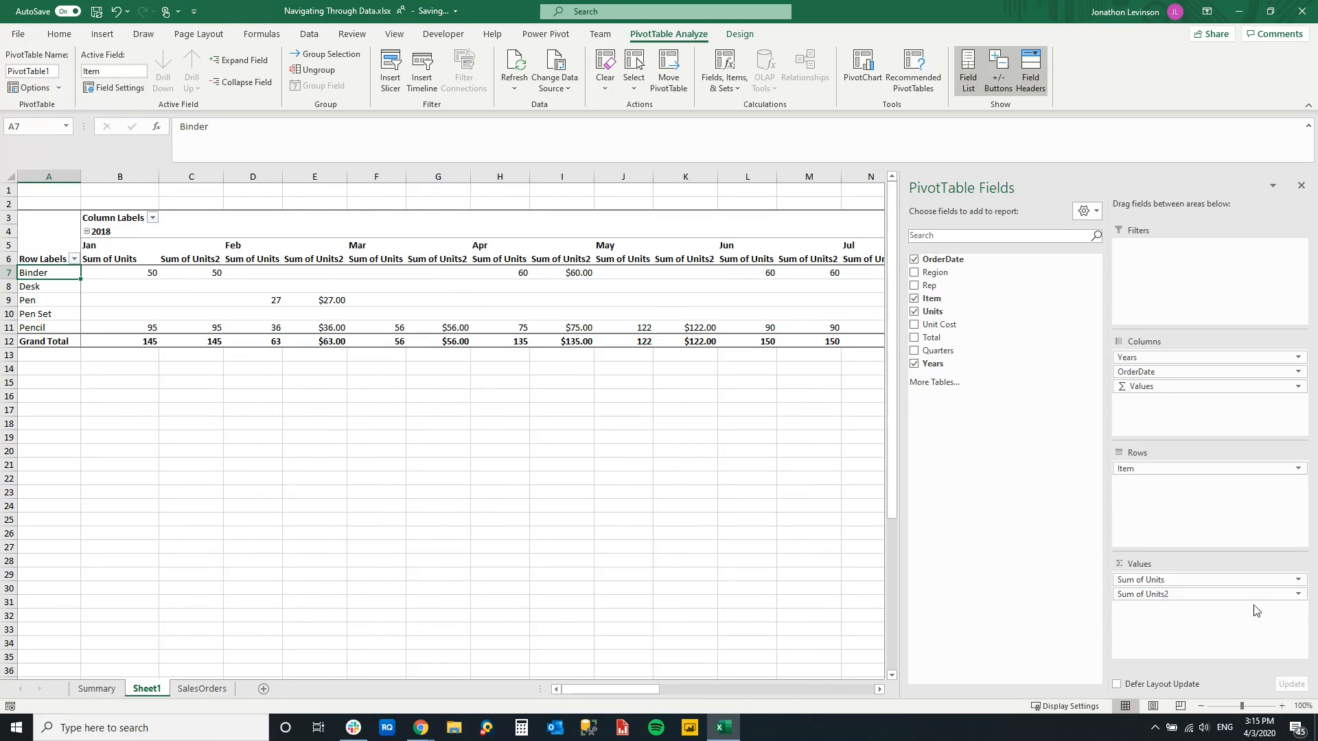
left_click(1299, 595)
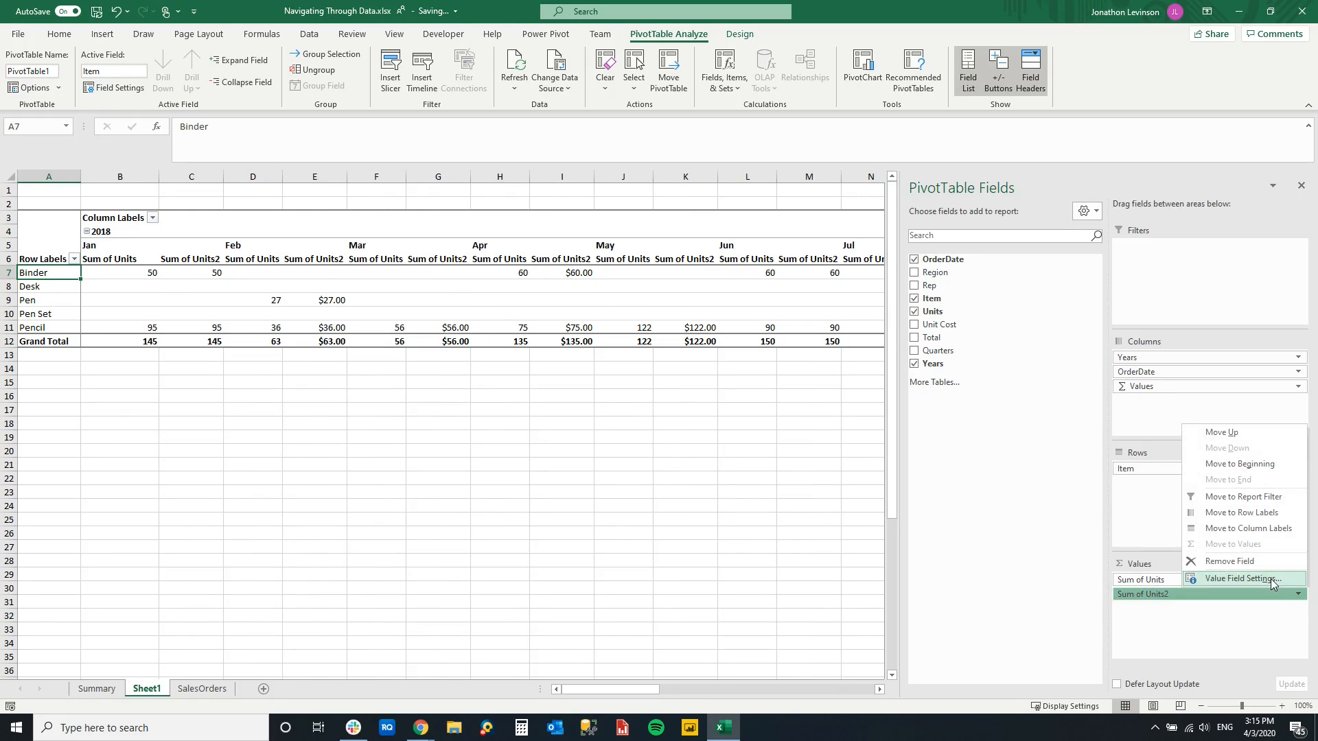
left_click(1243, 578)
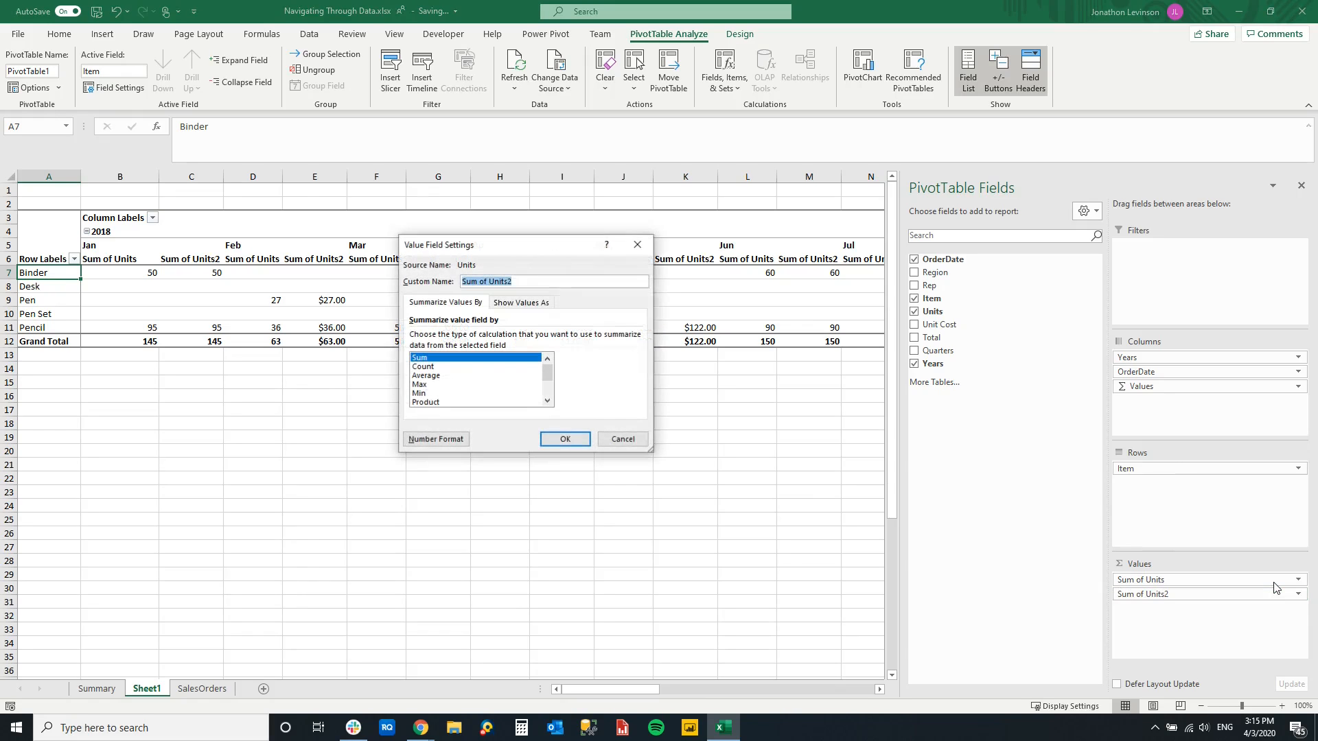
left_click(523, 304)
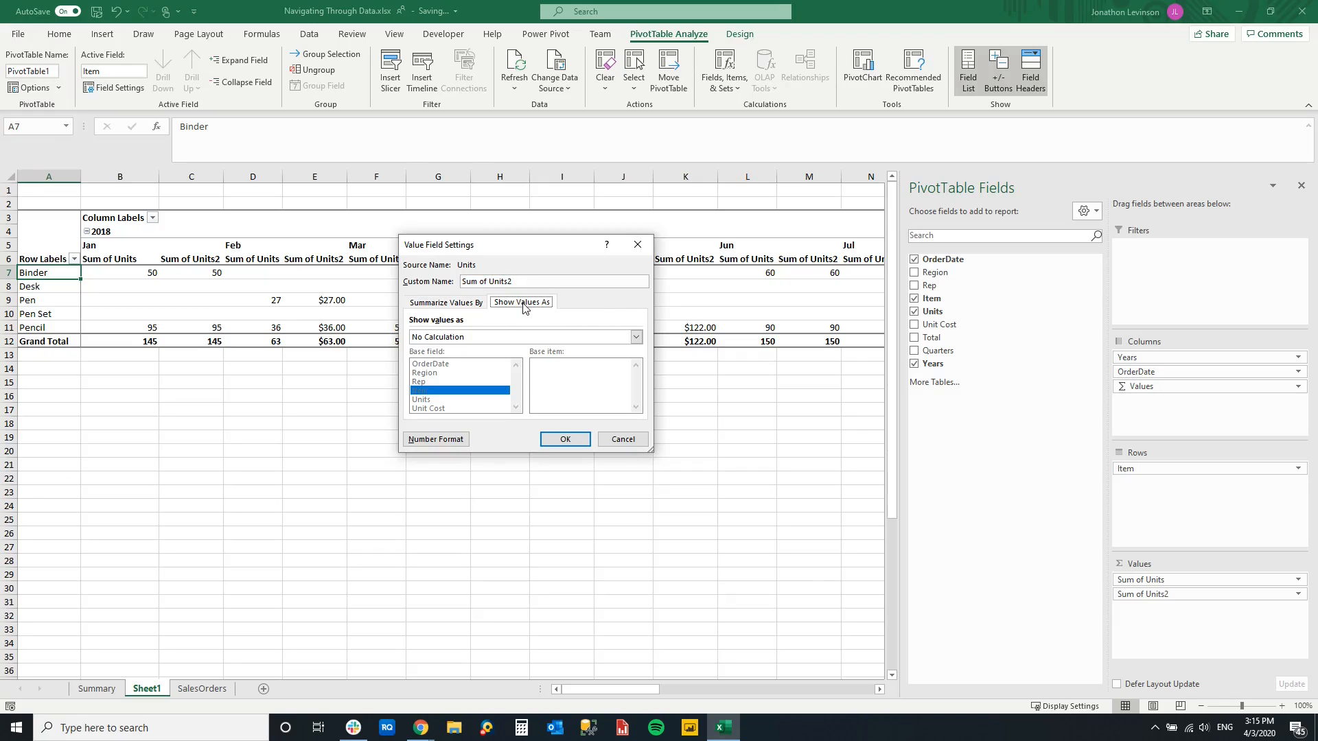
left_click(636, 337)
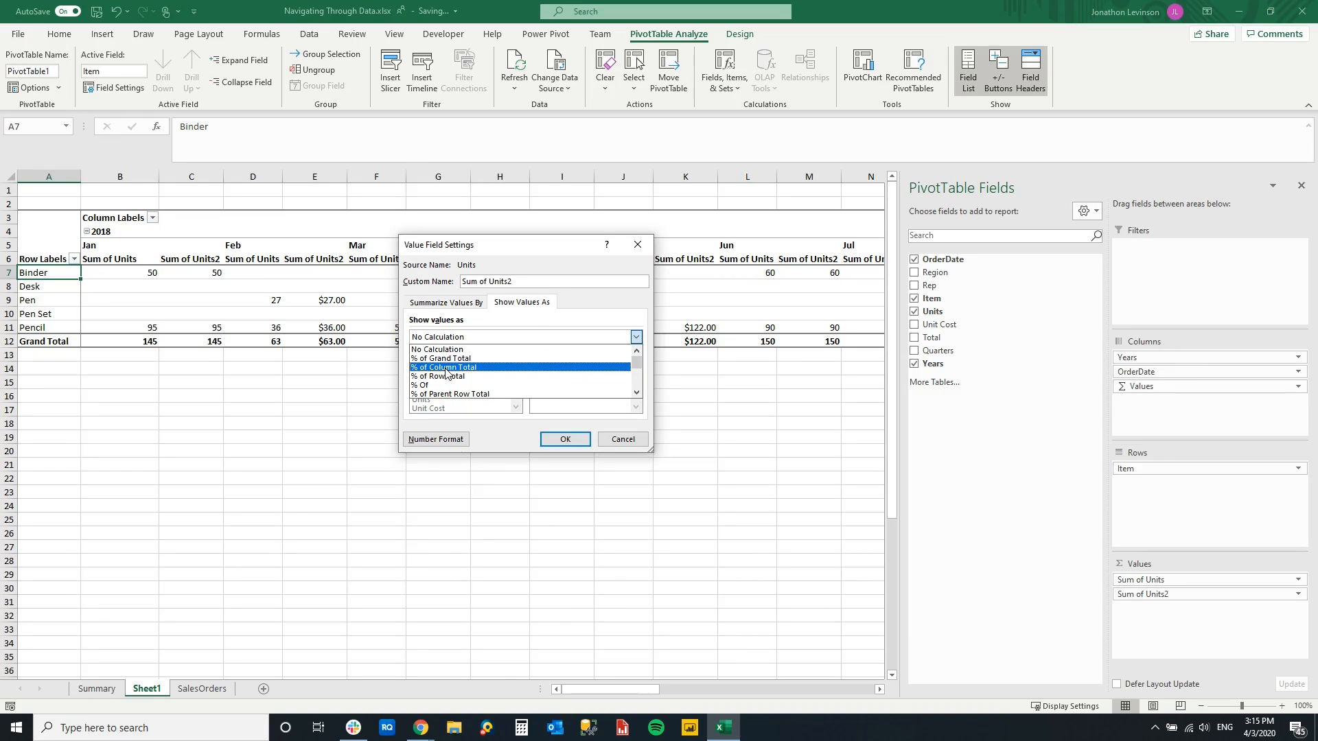
scroll(497, 372, "down", 1)
scroll(509, 386, "down", 3)
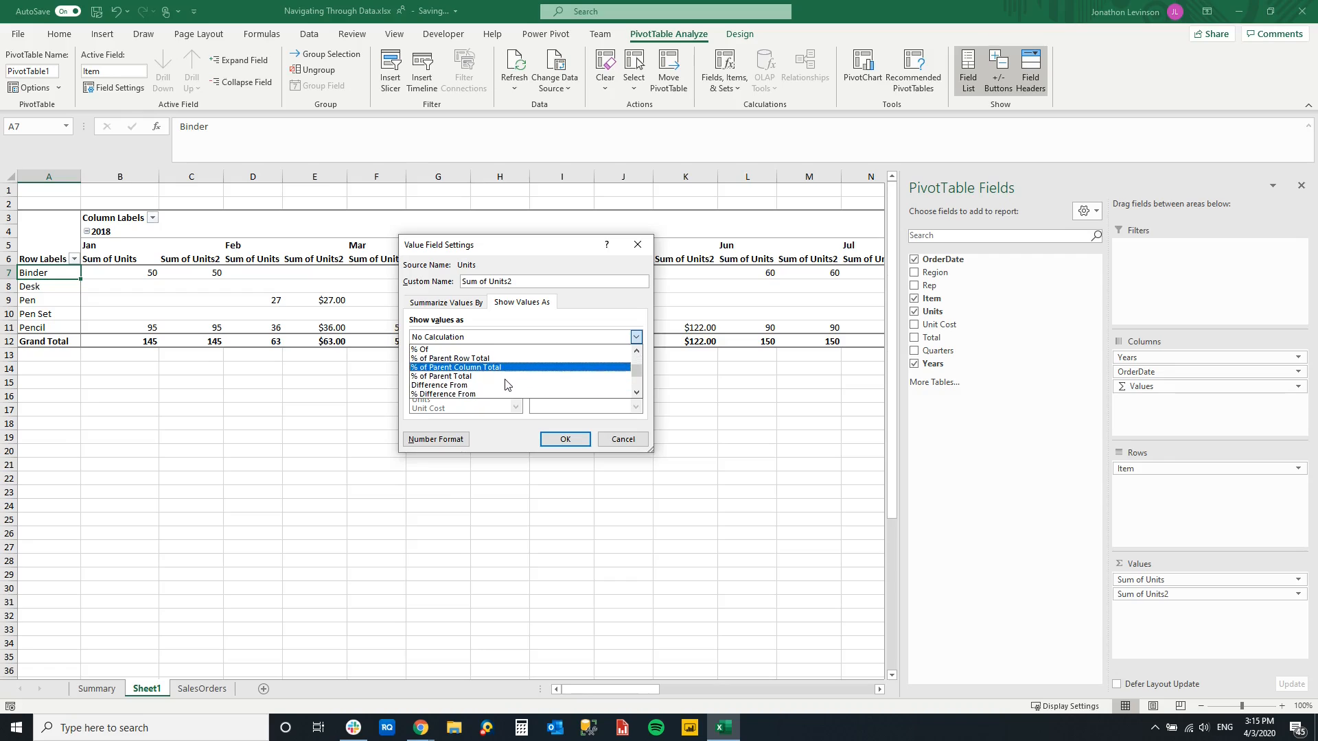
scroll(476, 375, "down", 1)
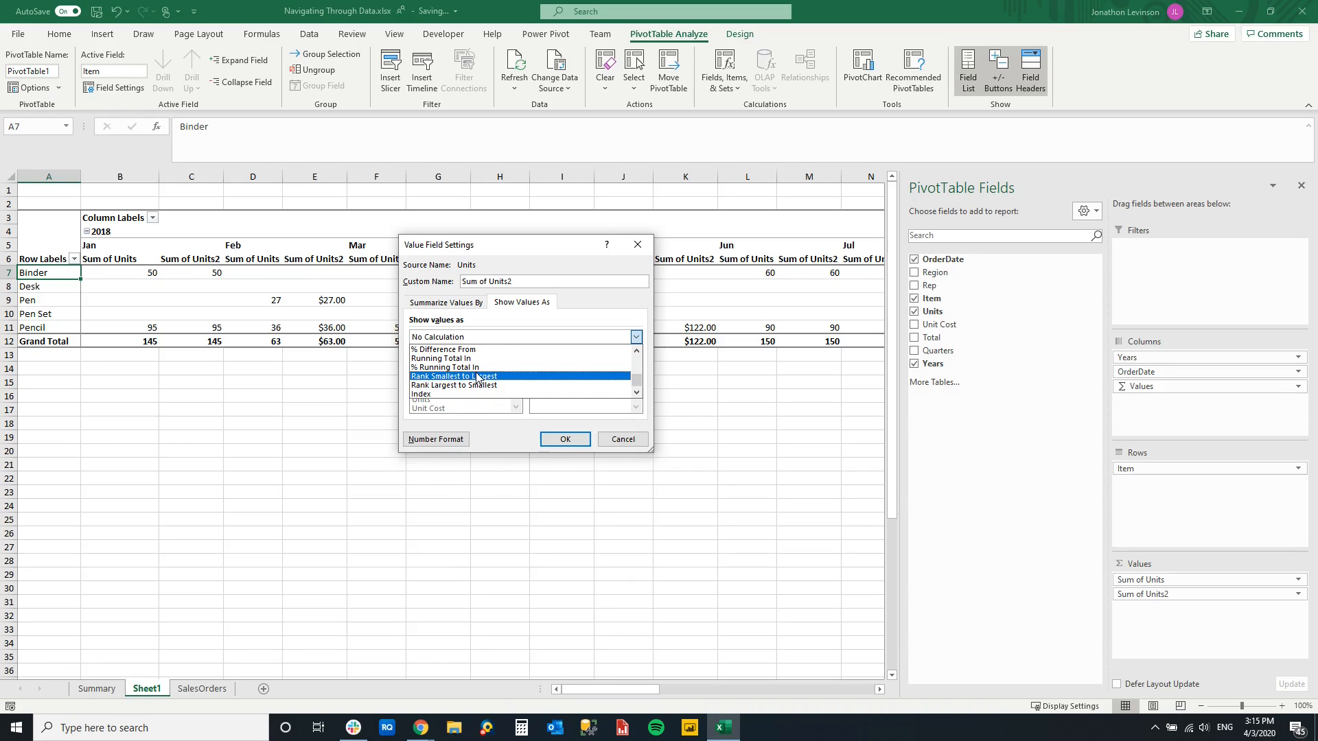
scroll(515, 384, "up", 4)
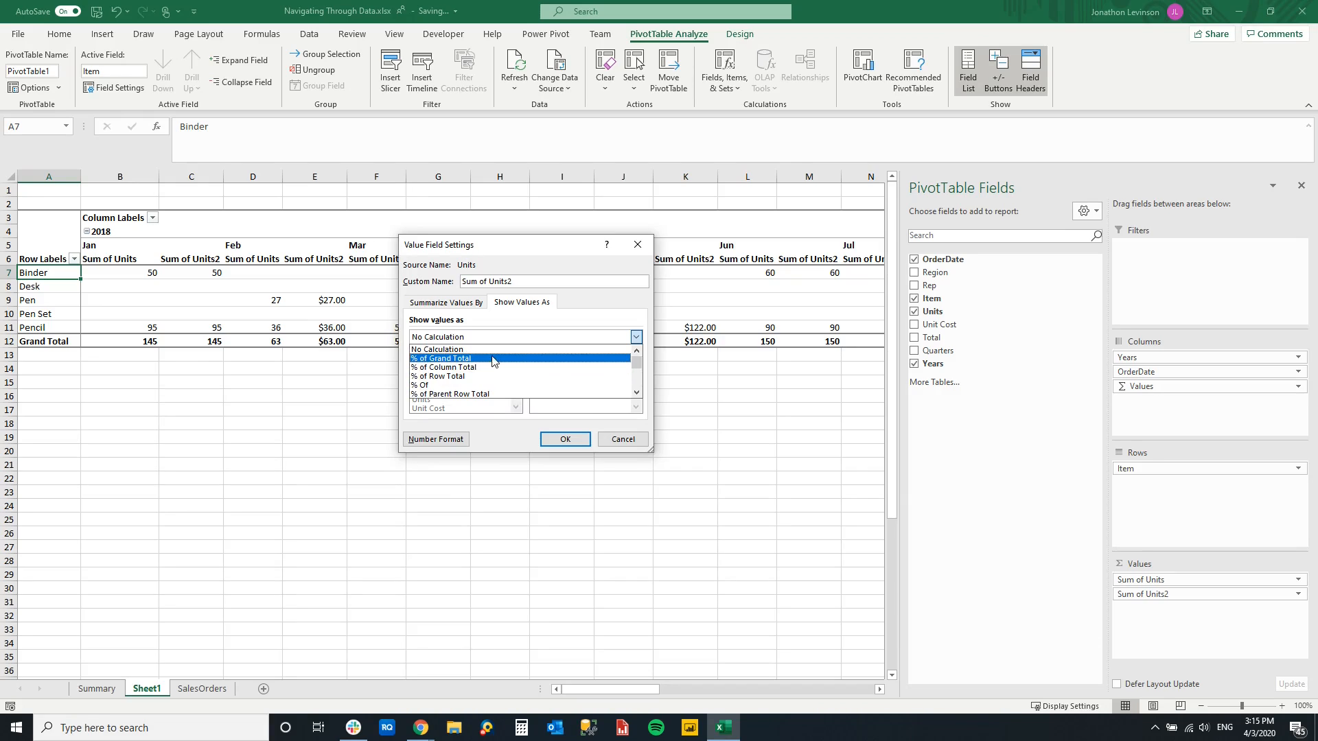
left_click(421, 362)
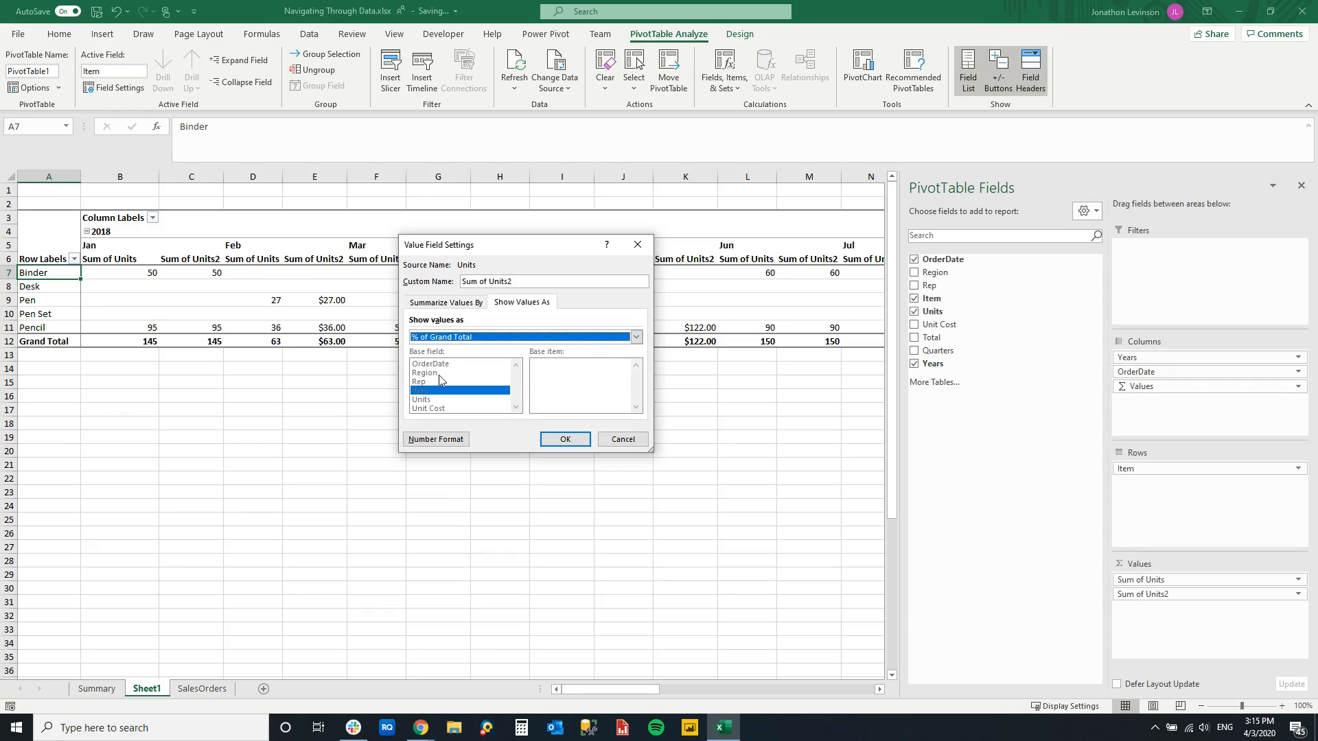
Step: Name the second Units value field "% of Total" and apply its settings
left_click_drag(523, 282, 427, 282)
type("% of Total")
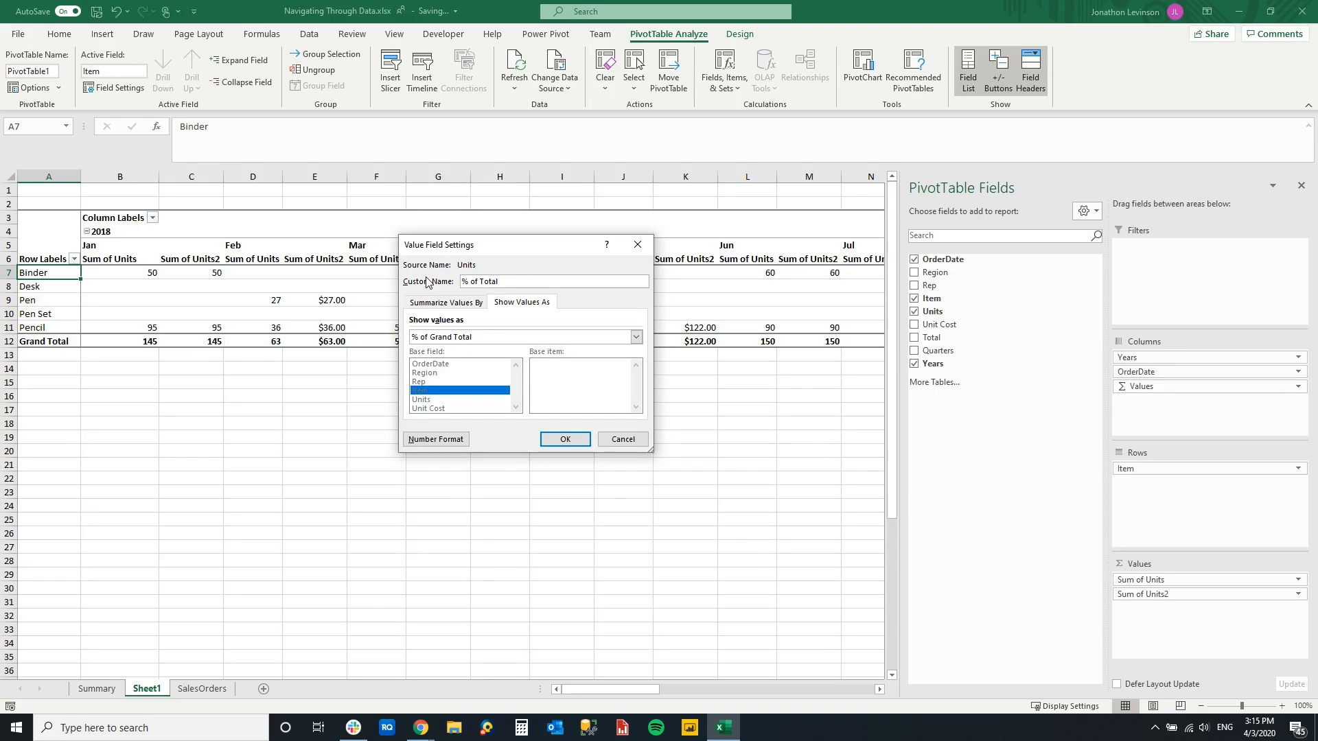
left_click(564, 439)
Step: Examine the % of Total values from the 2018 months across to the grand total columns
left_click(188, 272)
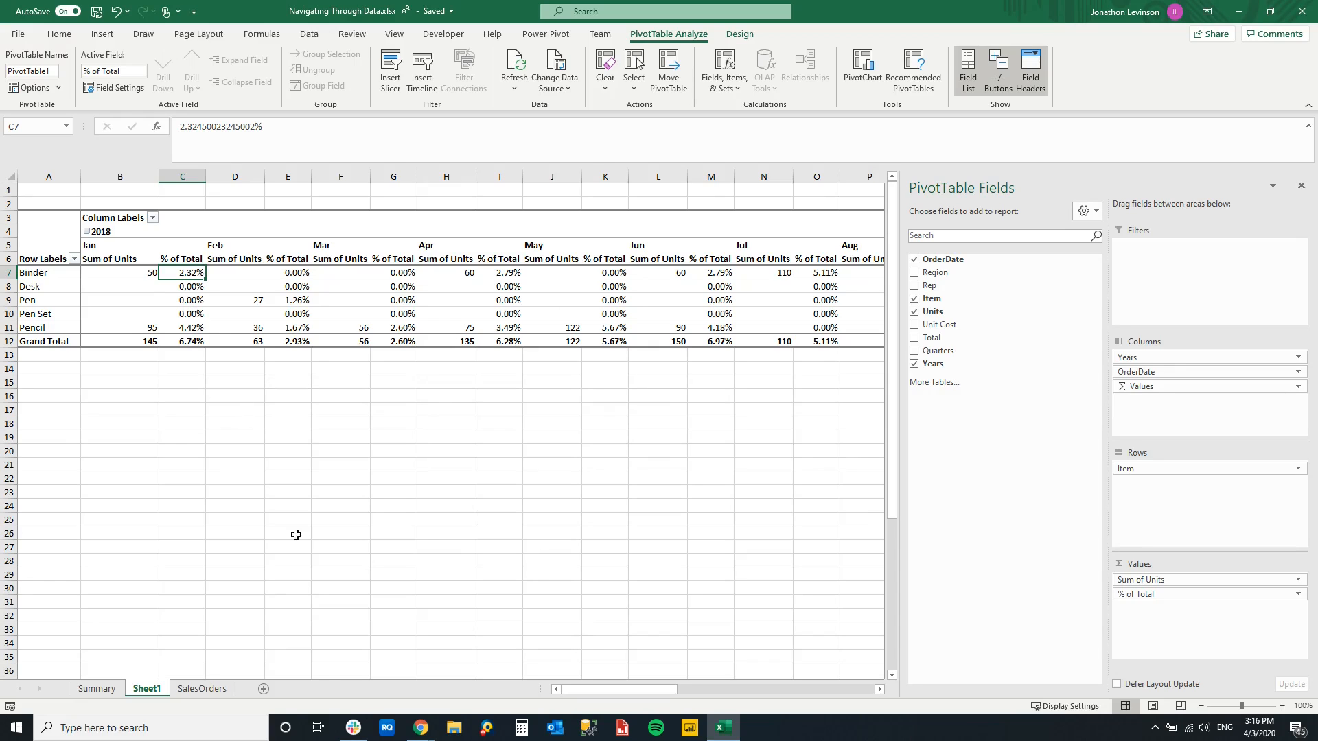
left_click_drag(582, 690, 856, 692)
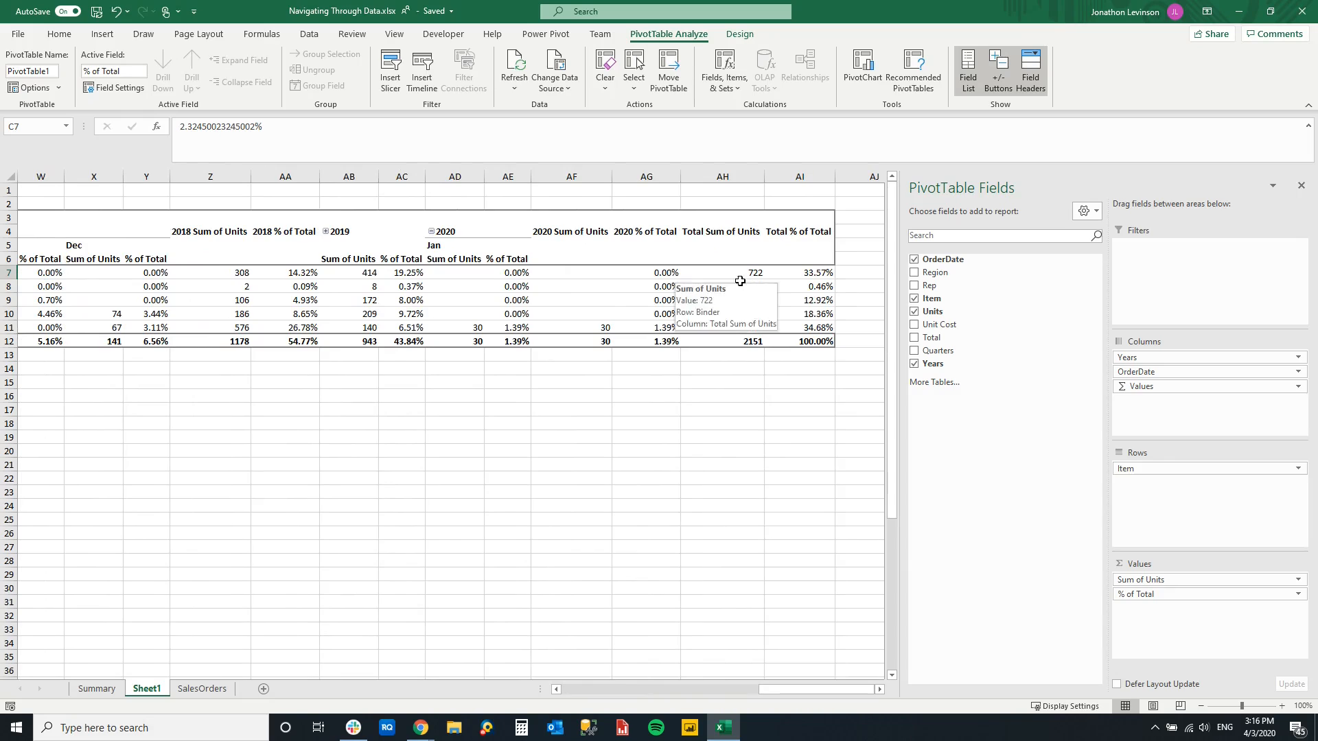
left_click_drag(843, 692, 177, 604)
mouse_move(173, 315)
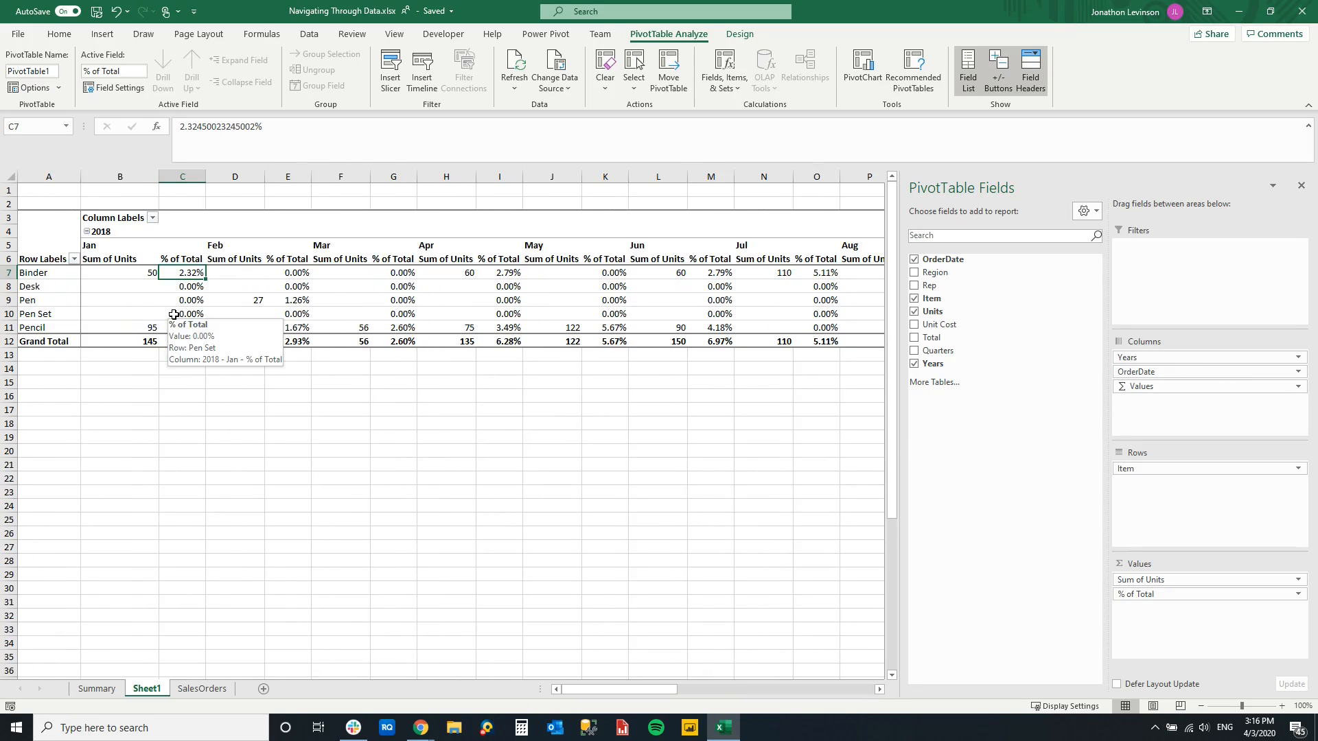
Step: Change the % of Total field to show values as % of Column Total, and select the Binder row label
left_click(1298, 594)
left_click(1294, 579)
left_click(524, 304)
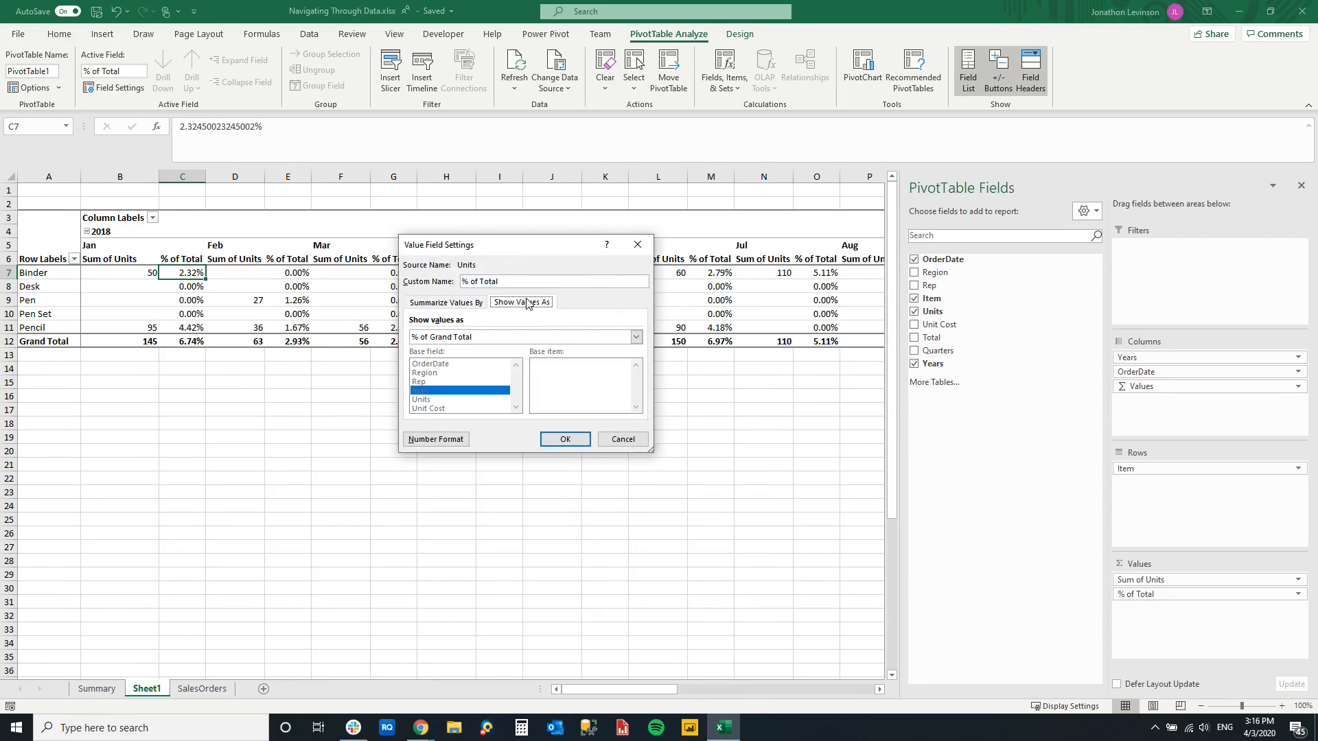
left_click(508, 341)
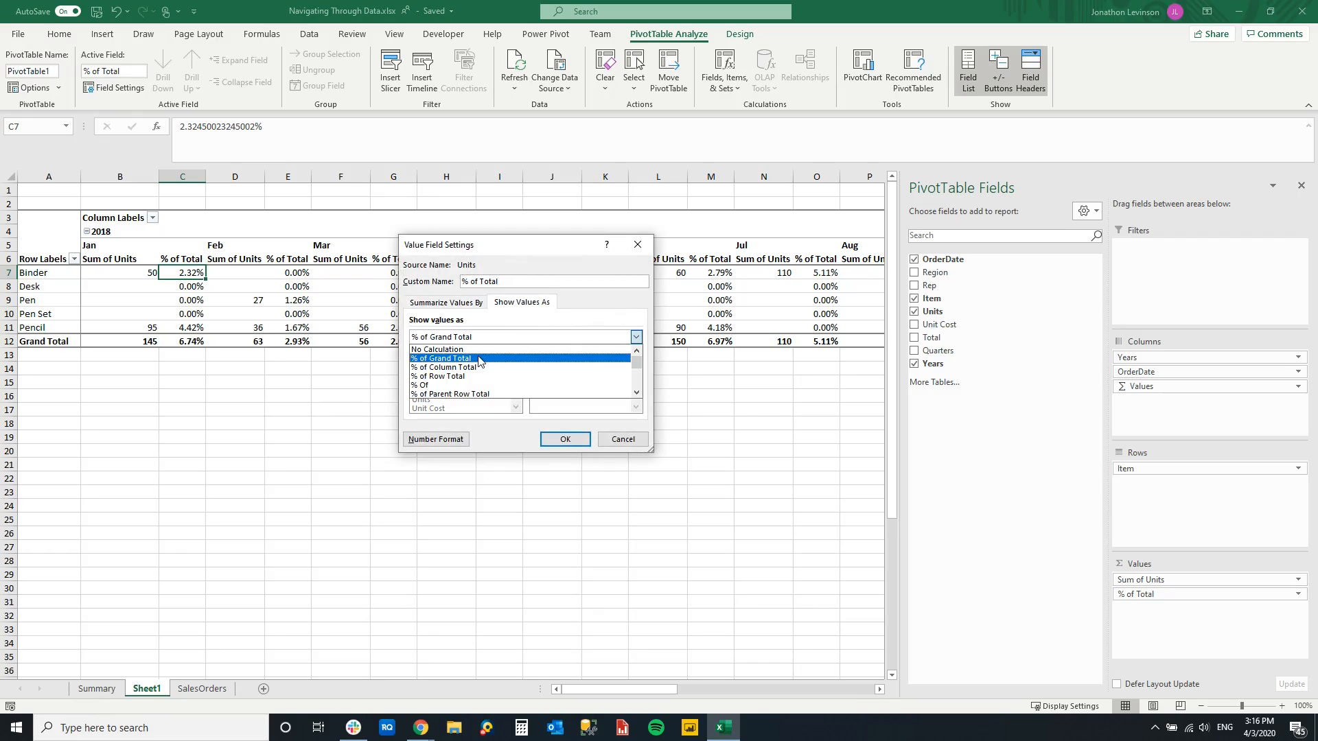
left_click(447, 367)
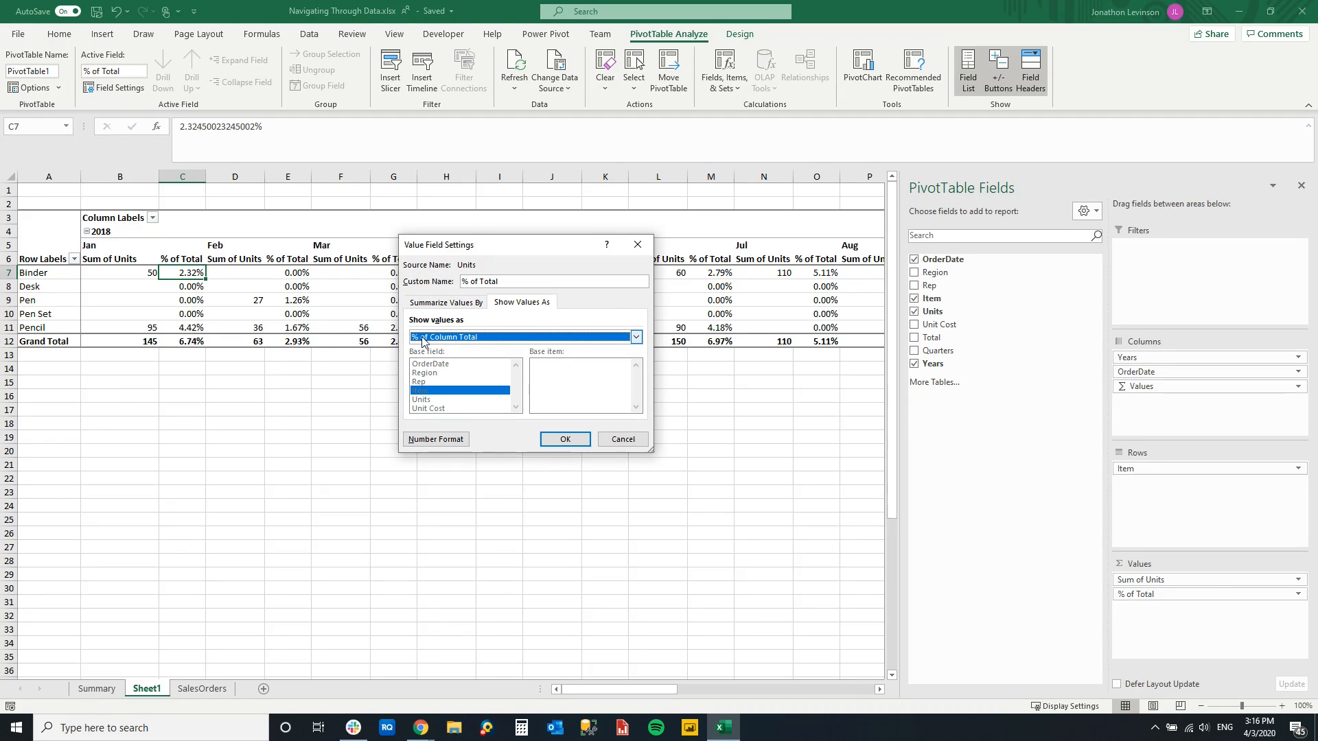
left_click(565, 439)
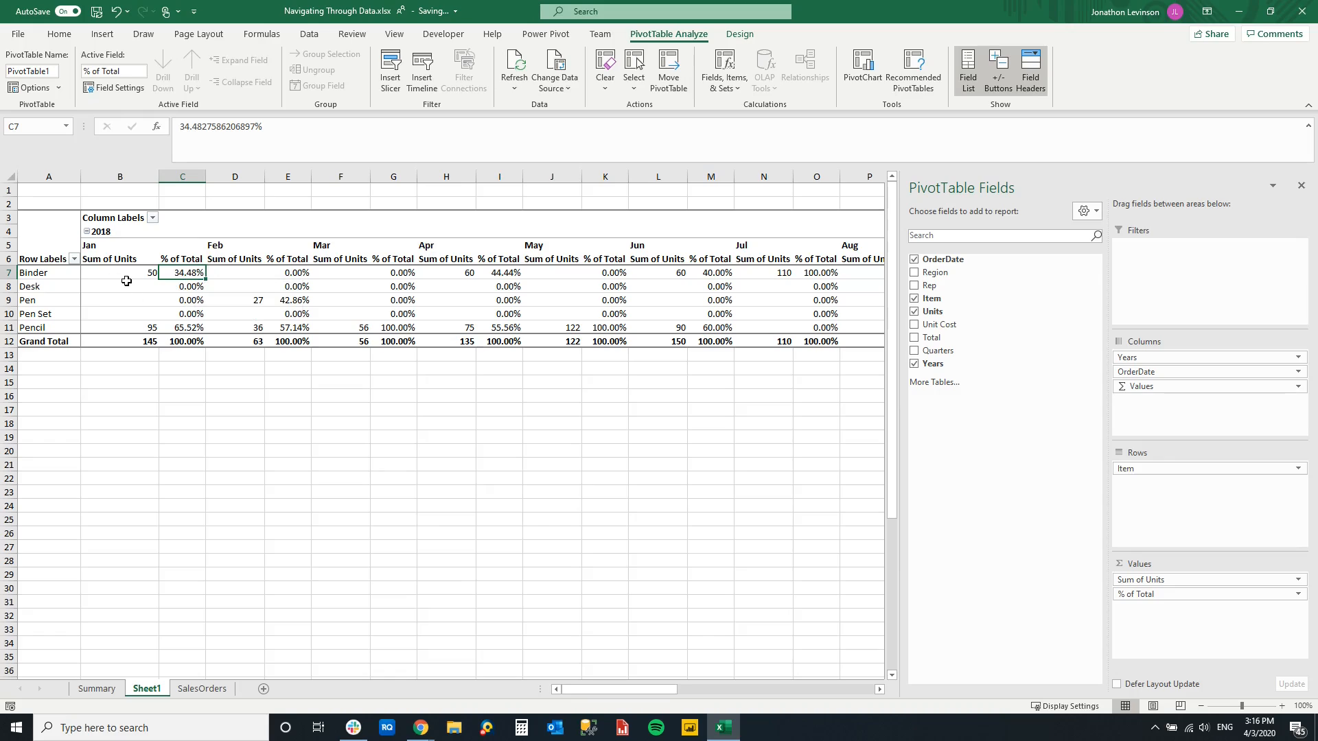
left_click(62, 273)
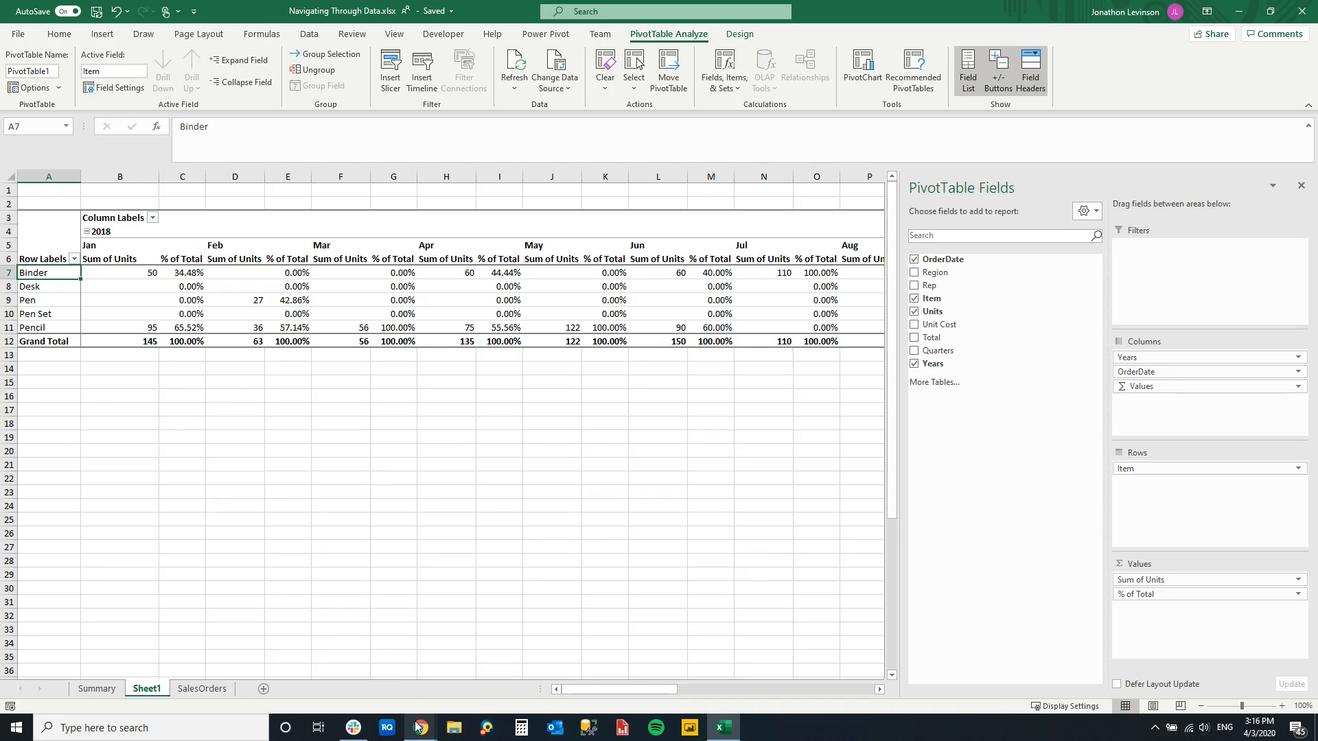
mouse_move(419, 727)
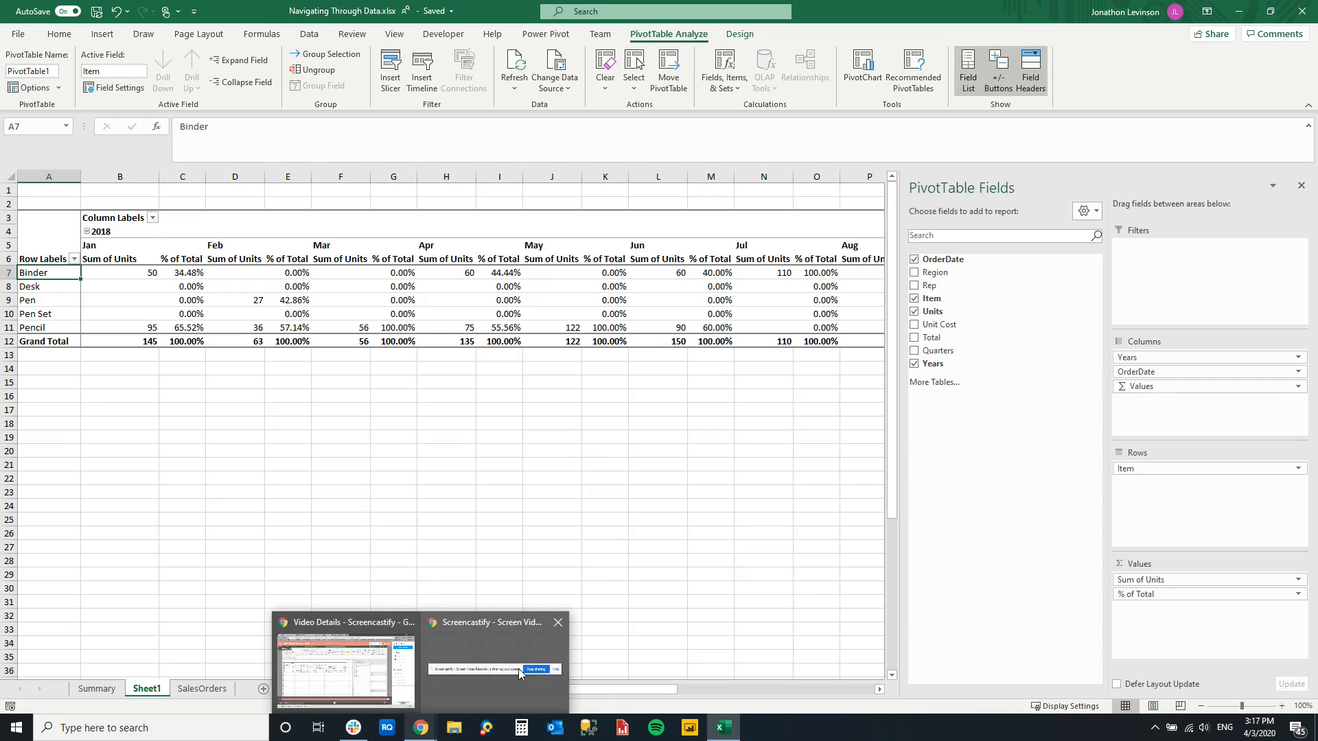
left_click(525, 644)
left_click(815, 693)
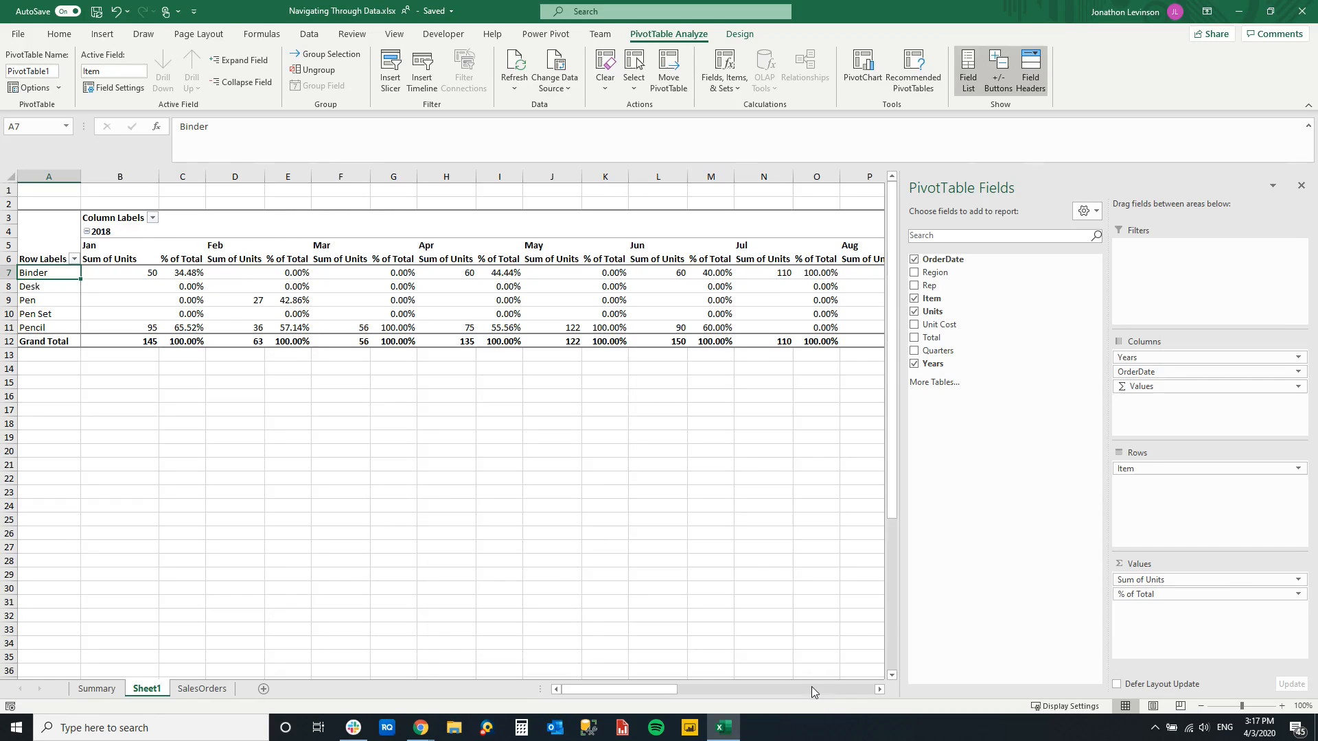